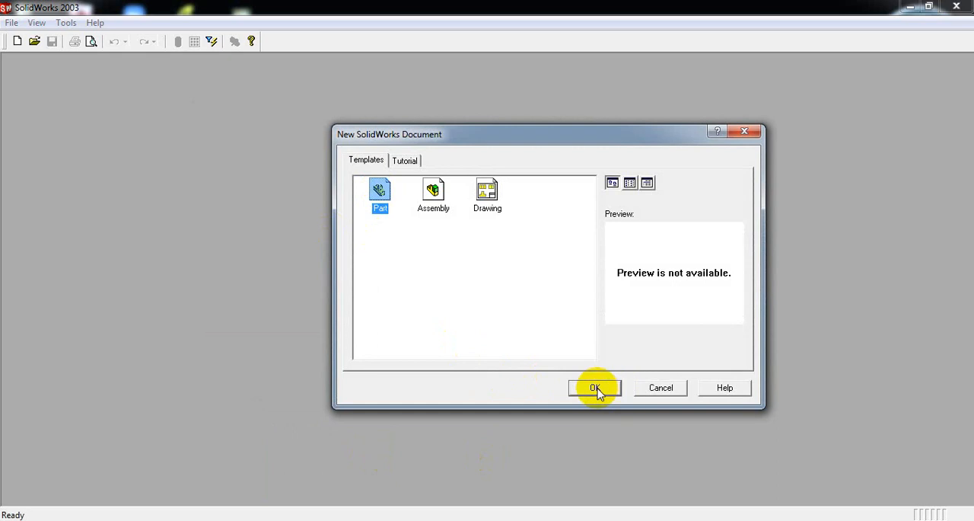
Create a new part document and reposition the EXERCISE-1.PNG reference drawing before returning to the empty part.
click(595, 388)
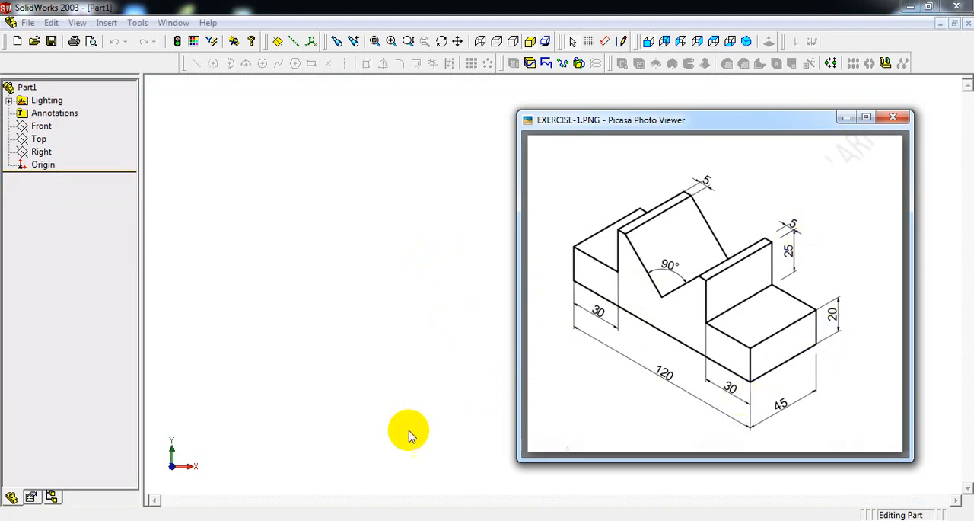
click(682, 120)
drag(683, 120, 717, 105)
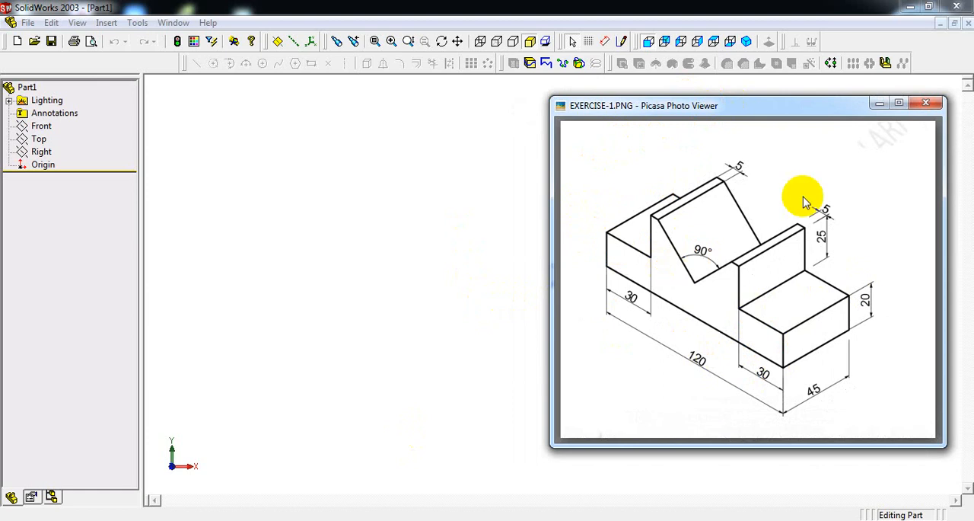
click(435, 256)
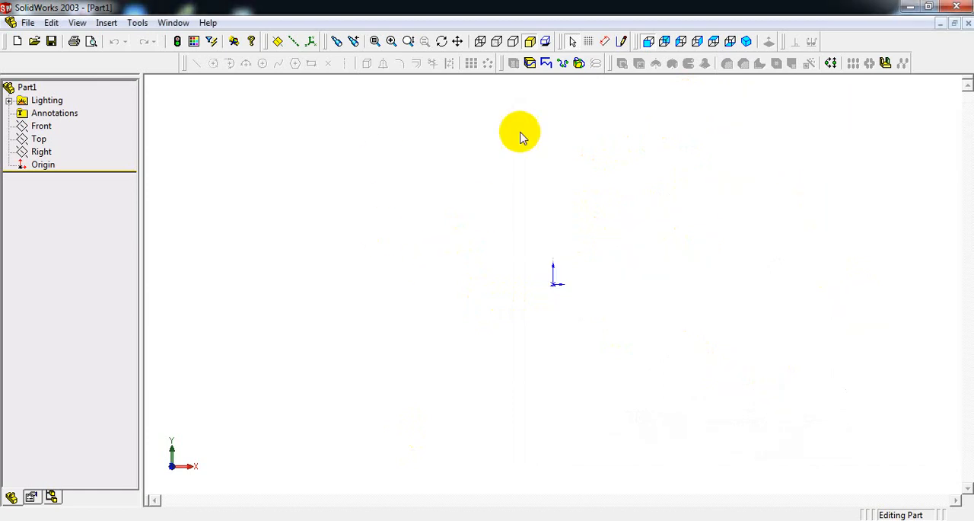
Start a sketch on the front plane and draw a rectangle about 52 mm high with its lower edge through the origin.
click(622, 41)
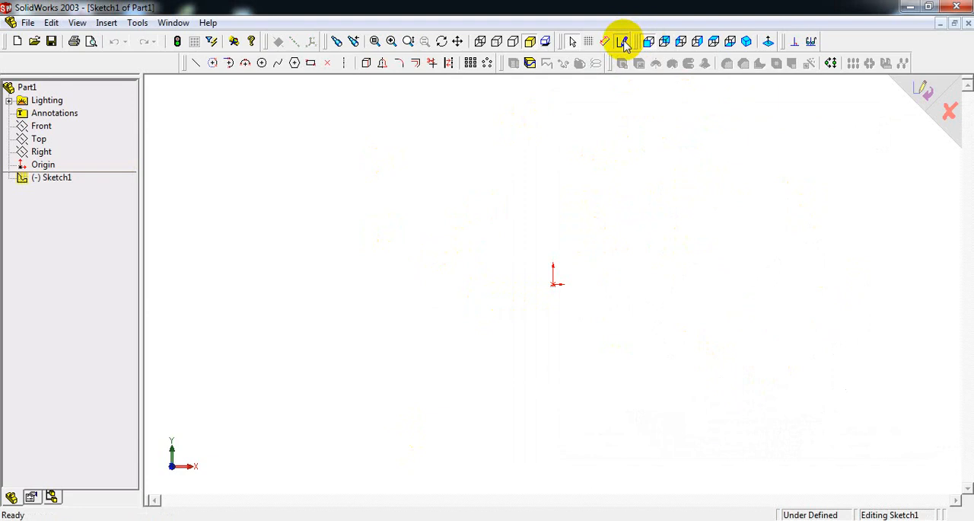
click(311, 64)
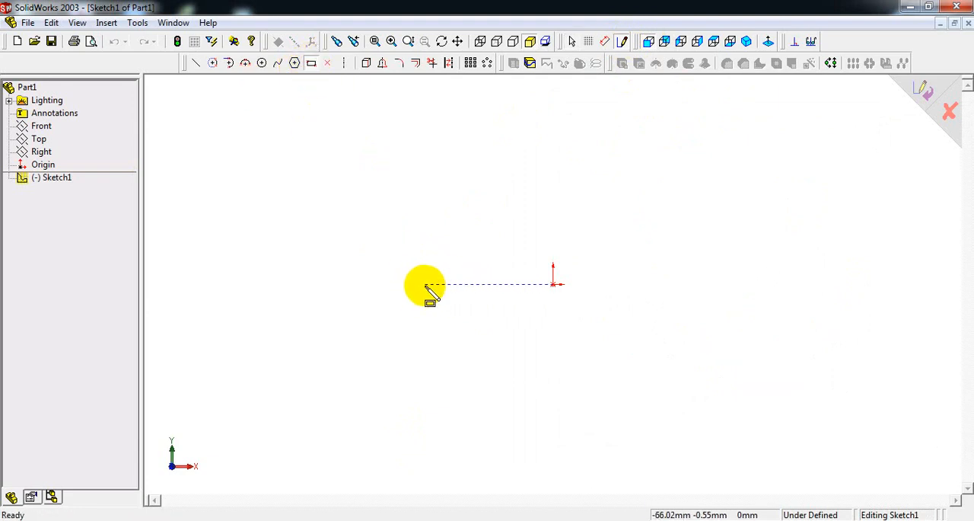
mouse_move(425, 284)
mouse_down()
mouse_move(544, 224)
mouse_move(698, 200)
mouse_move(701, 184)
mouse_up()
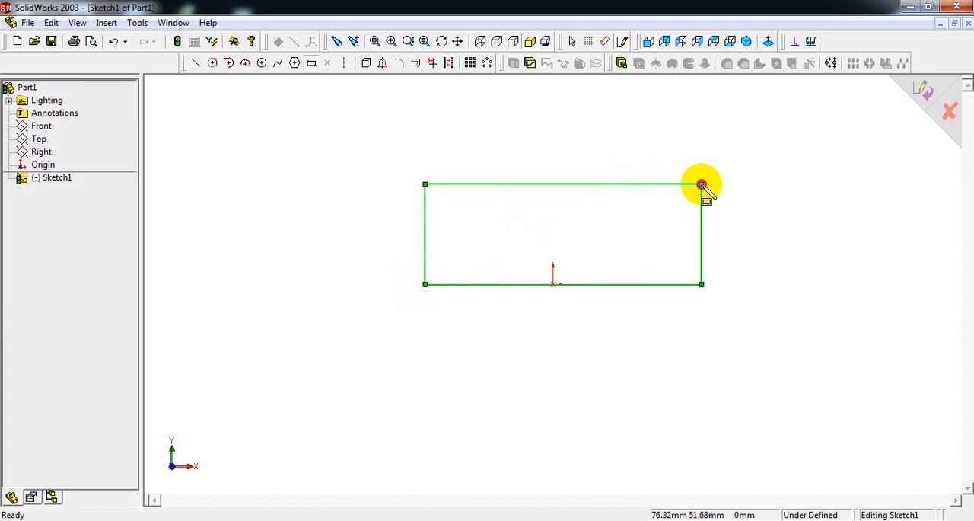
Dimension the rectangle's lower edge to 120 mm, the overall length in the reference drawing.
click(616, 44)
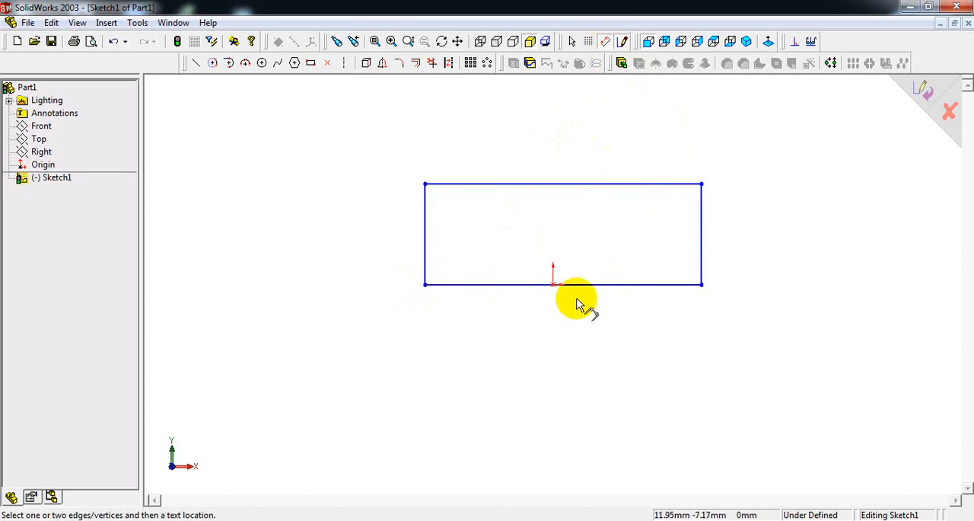
click(474, 520)
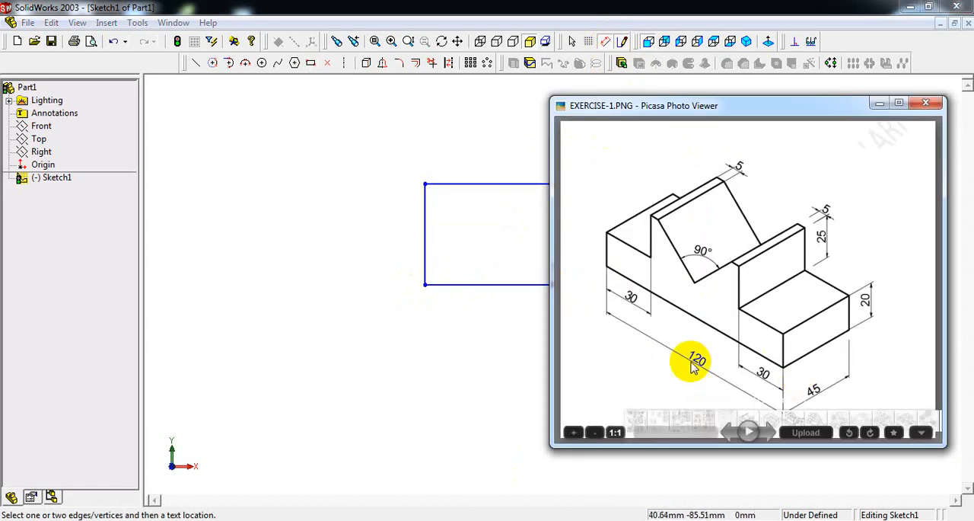
click(498, 348)
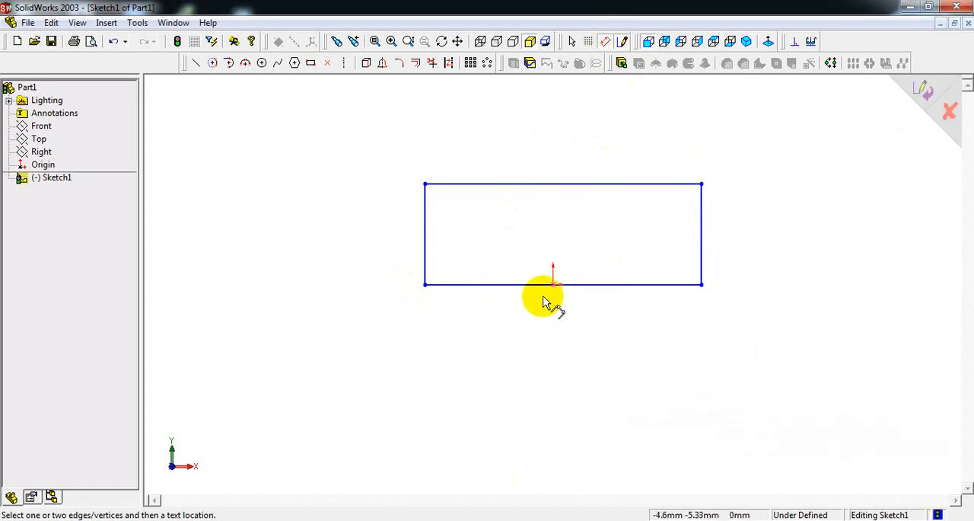
click(567, 285)
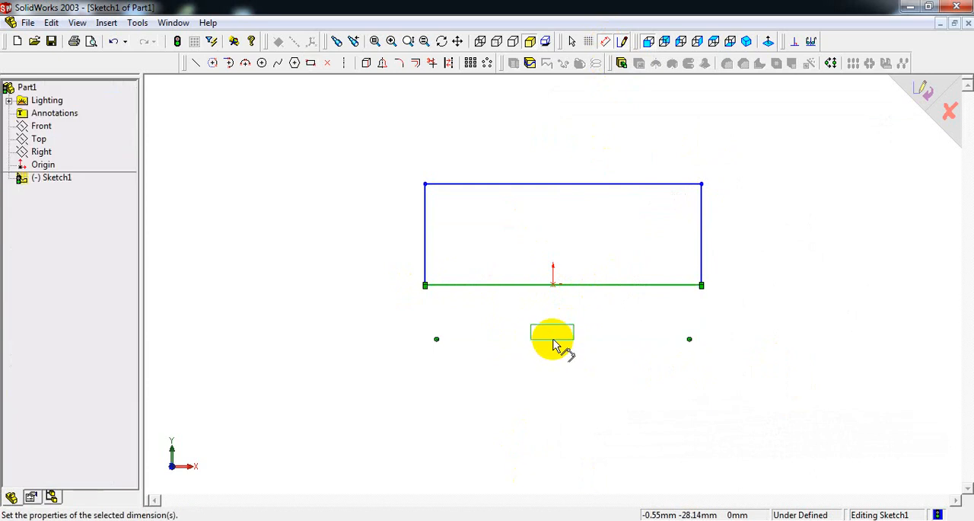
click(554, 344)
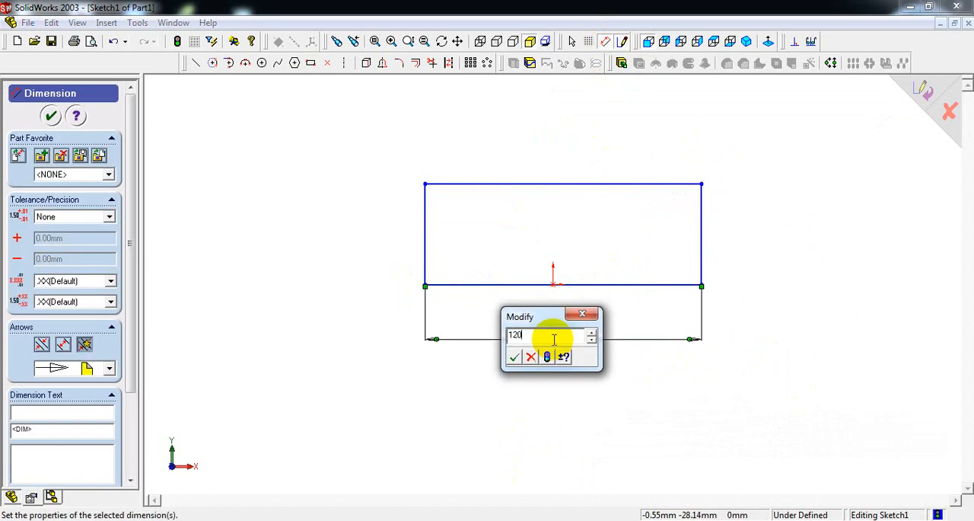
key(Return)
Check the heights in the reference drawing and dimension the rectangle's right edge to 20+25 mm.
click(460, 520)
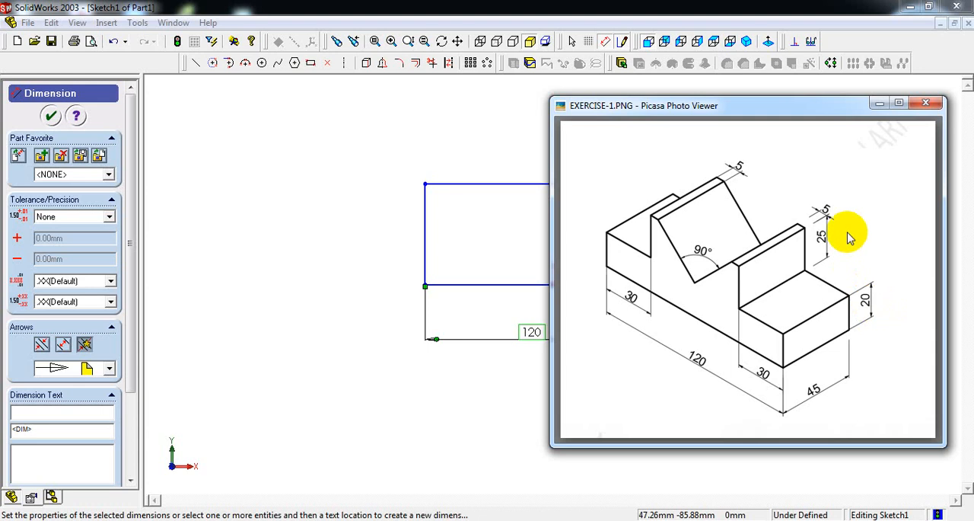
click(494, 141)
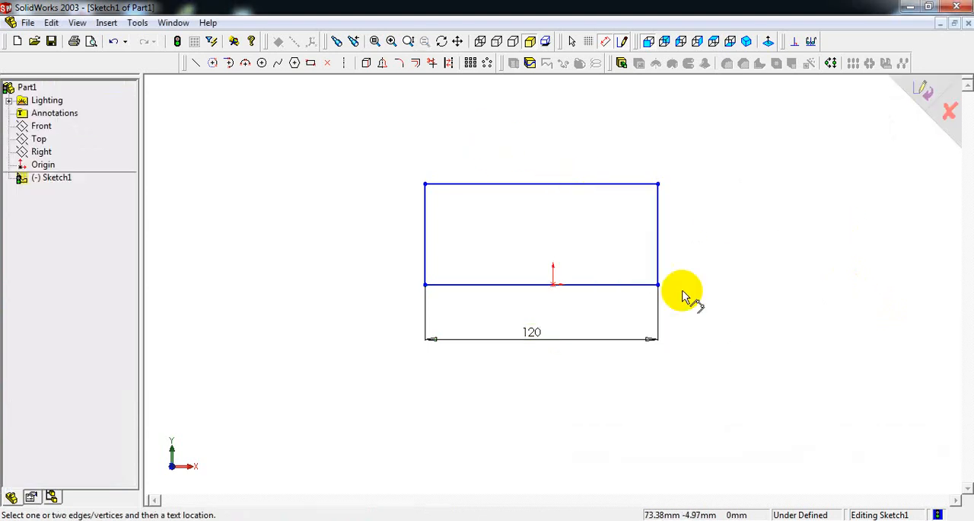
click(659, 236)
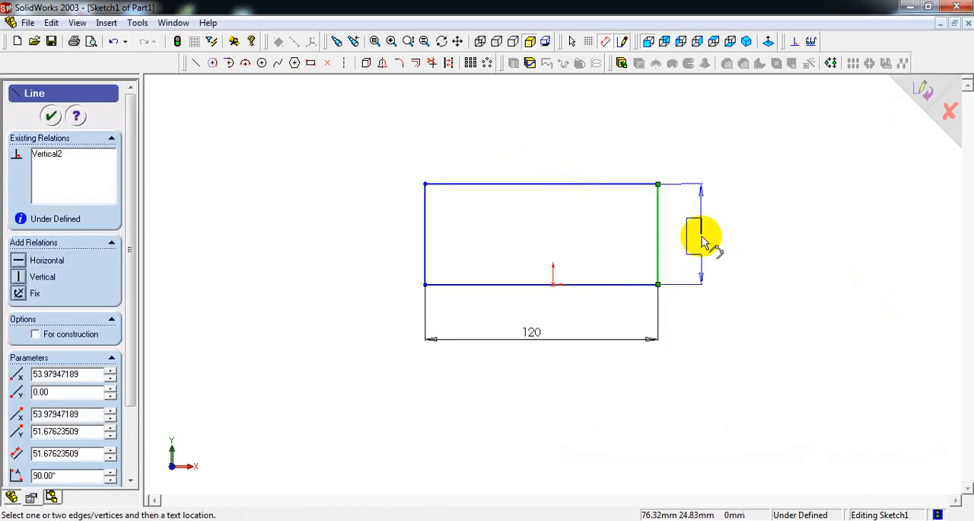
click(702, 239)
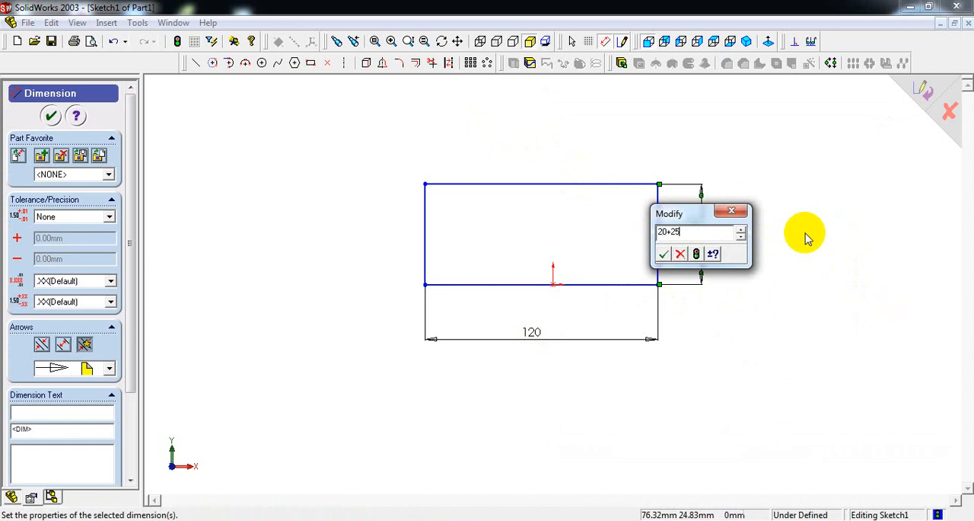
key(Return)
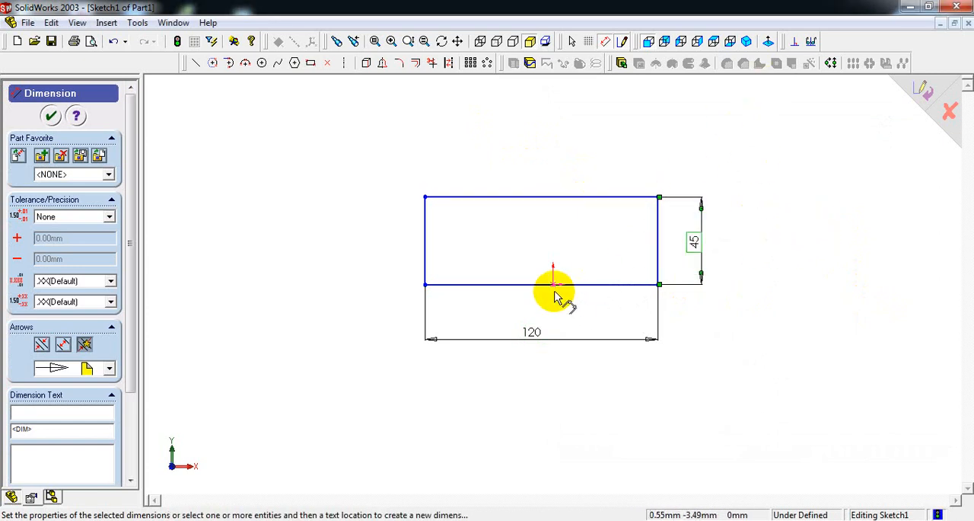
Dimension the rectangle's left edge 60 mm from the origin, moving the 120 mm dimension lower to make room.
drag(539, 336, 560, 343)
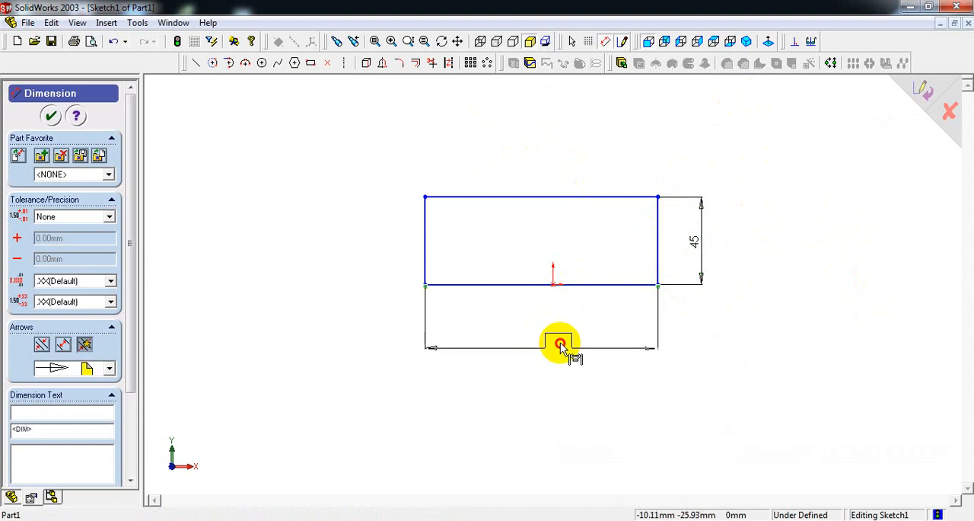
click(553, 285)
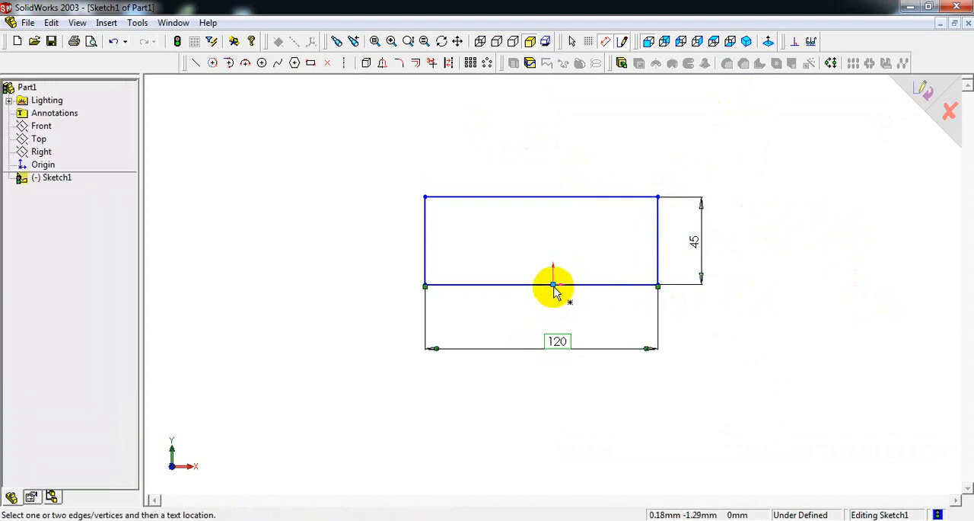
click(428, 242)
click(495, 327)
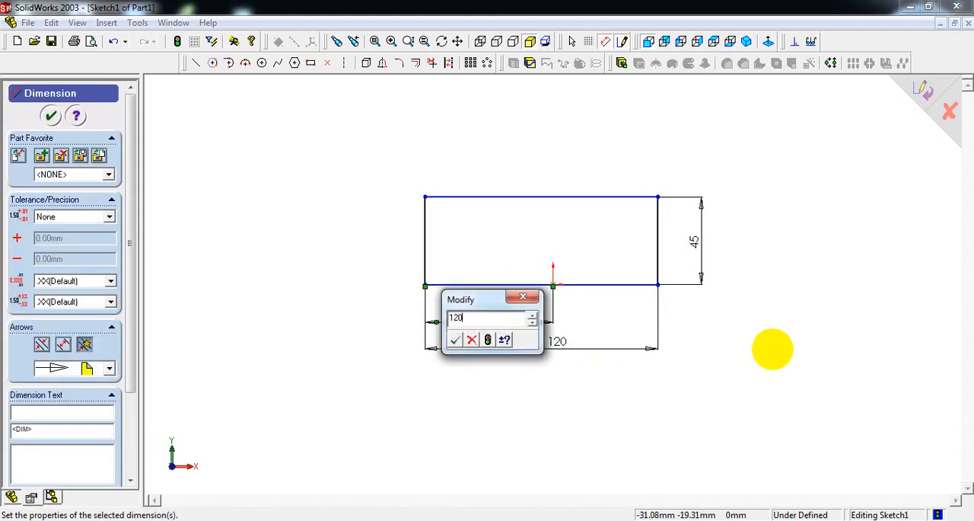
key(Return)
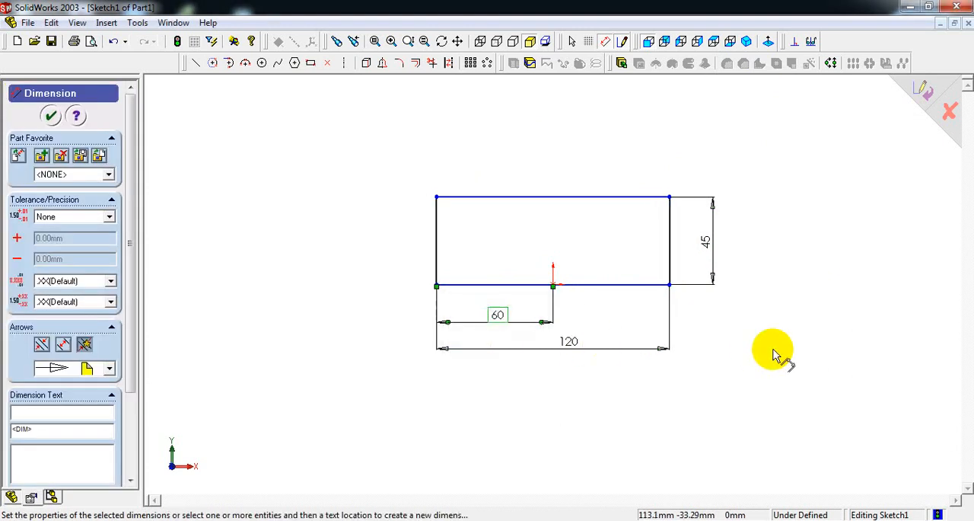
click(567, 344)
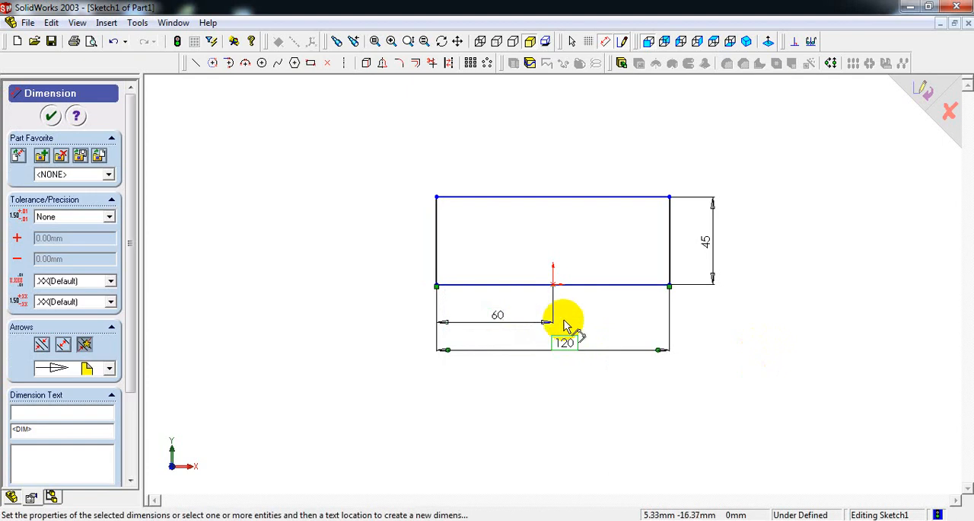
Switch to the isometric view, check the depth in the reference drawing, and extrude the rectangle as a 45 mm blind boss.
click(747, 41)
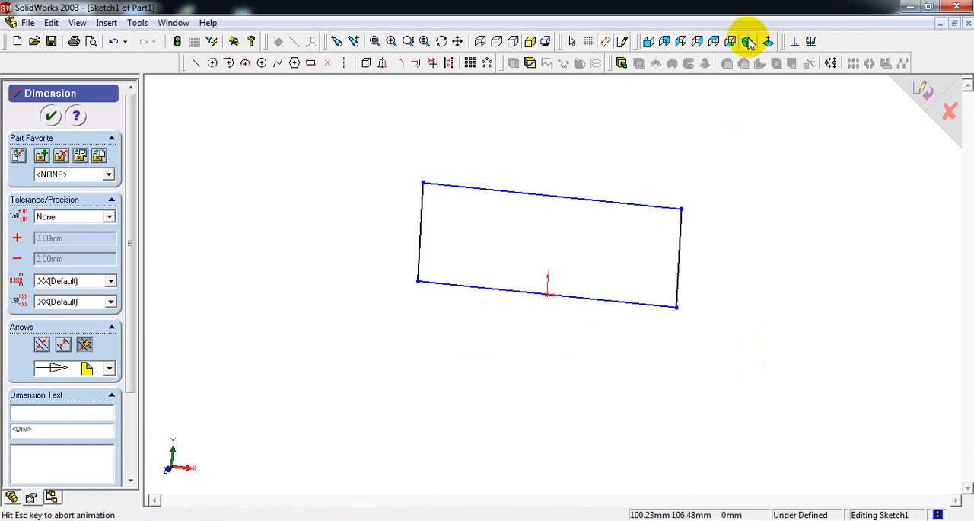
key(alt+Tab)
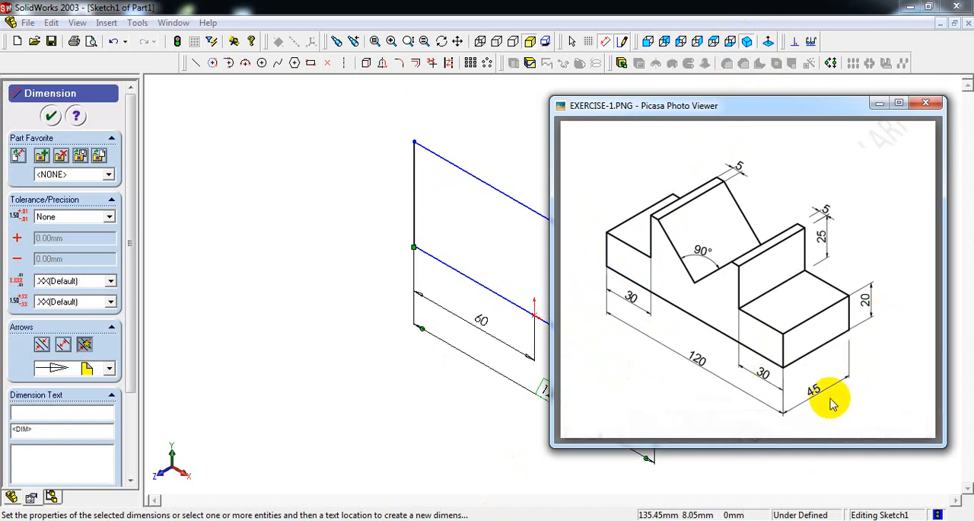
click(515, 156)
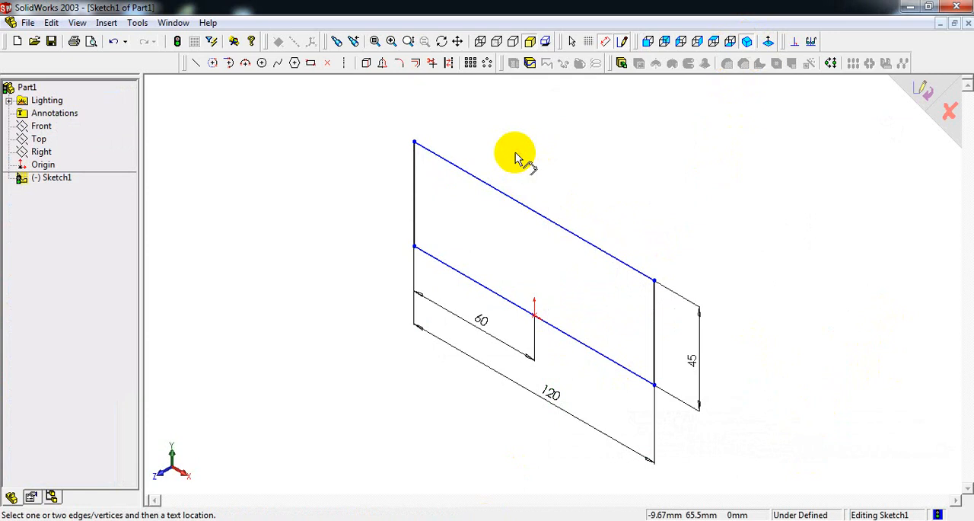
click(621, 63)
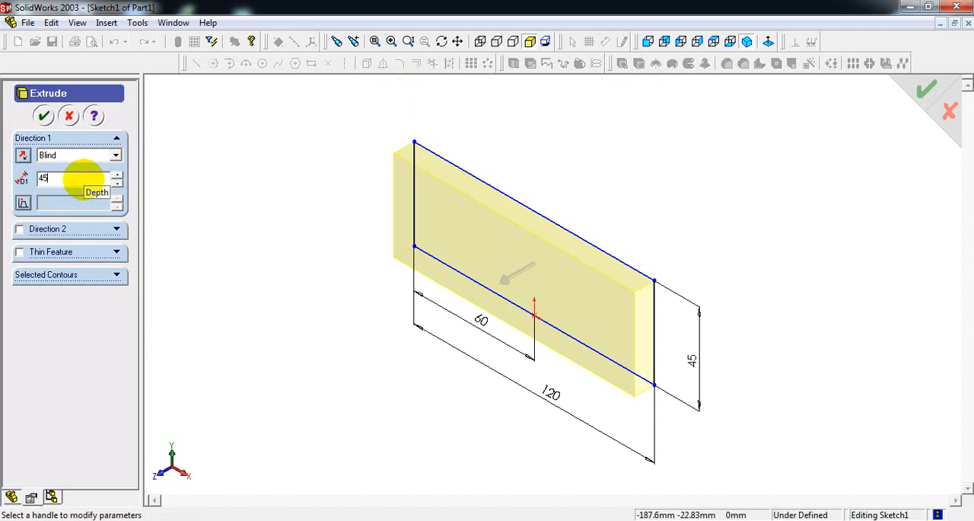
click(42, 118)
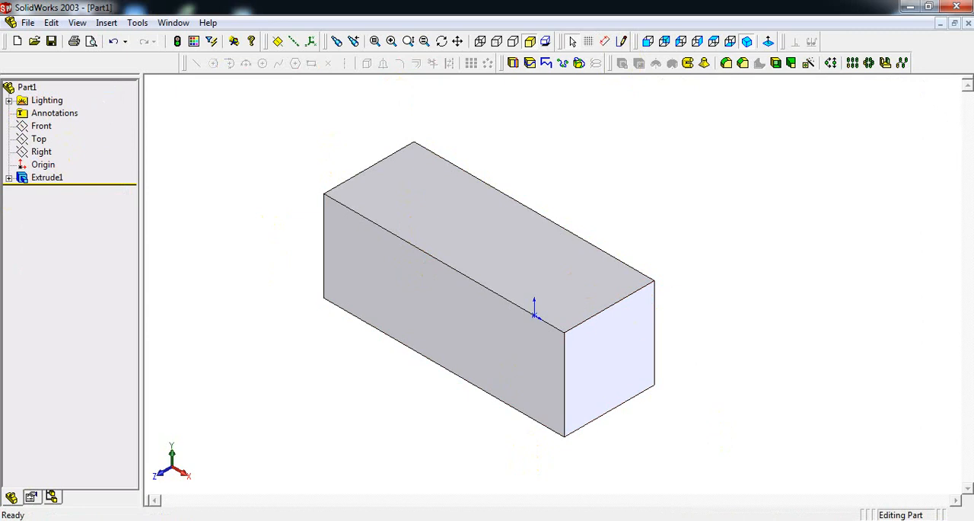
After checking the reference drawing, sketch a rectangle on the block's front face, starting from its upper-left corner.
click(491, 514)
drag(737, 111, 788, 107)
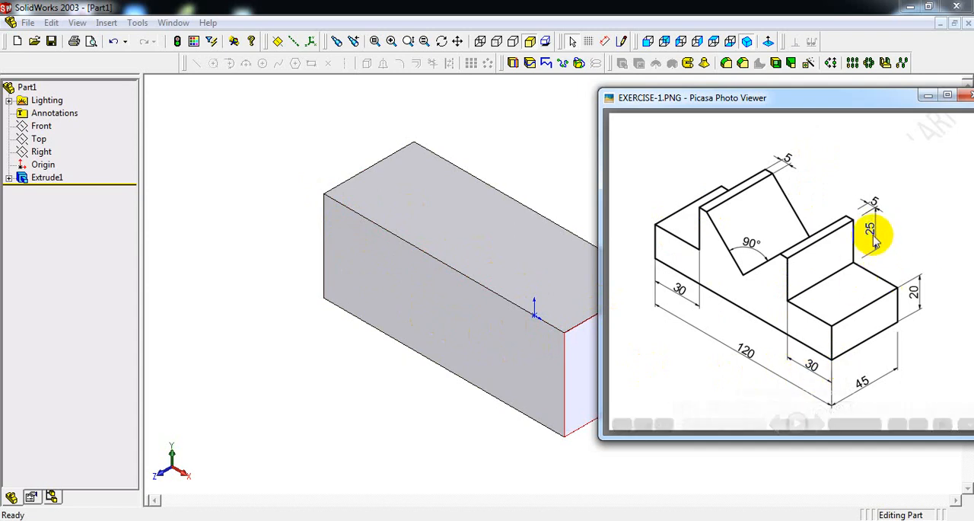
click(448, 303)
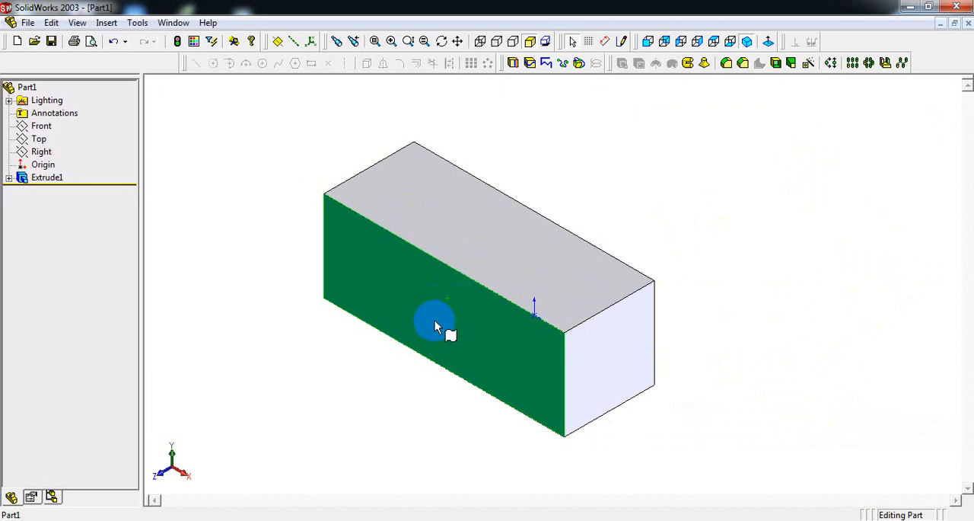
click(502, 232)
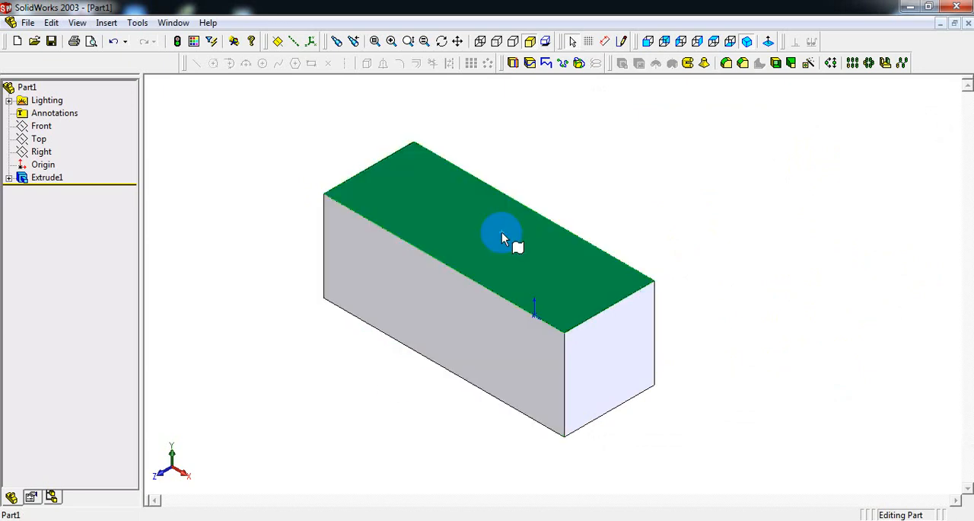
click(591, 350)
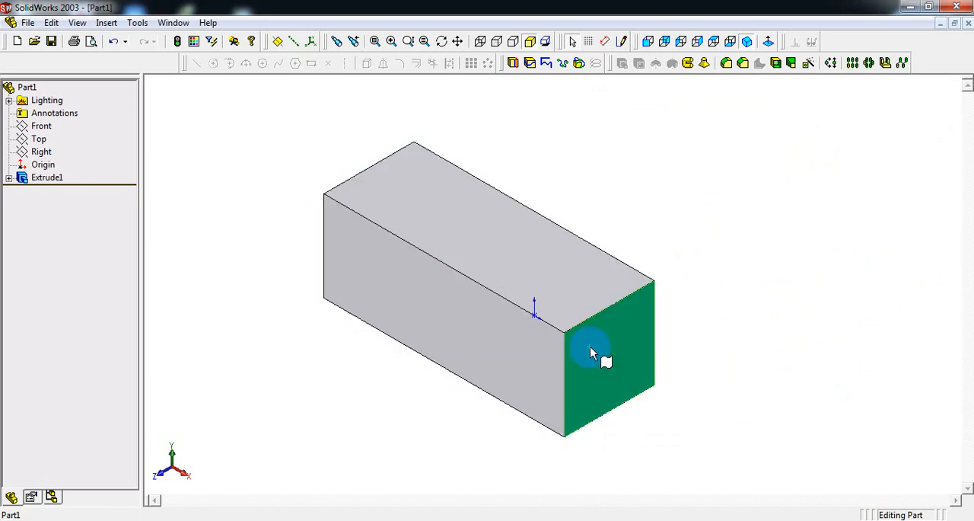
click(461, 316)
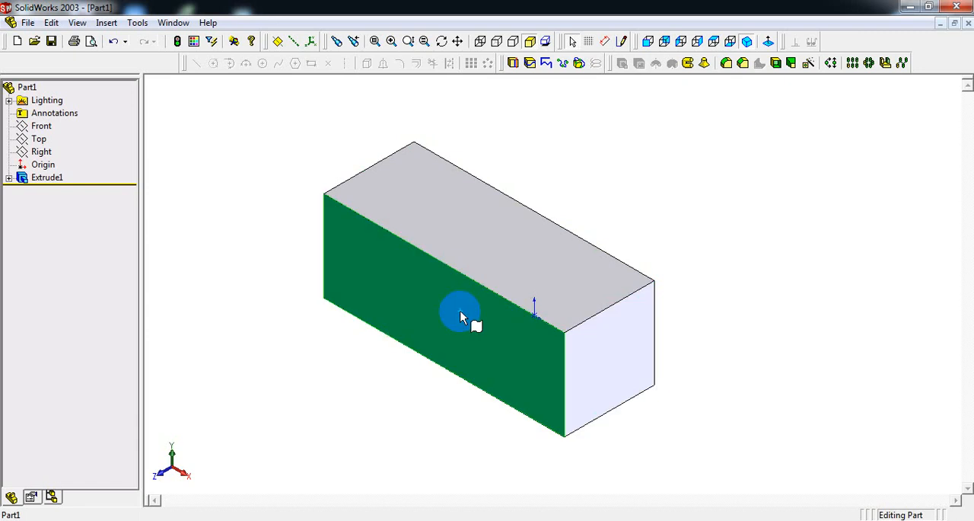
click(646, 42)
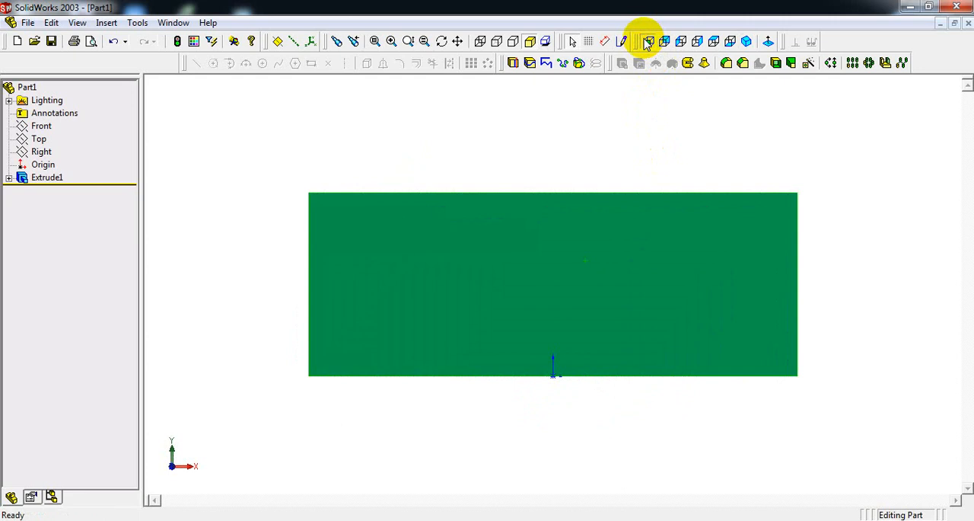
click(623, 42)
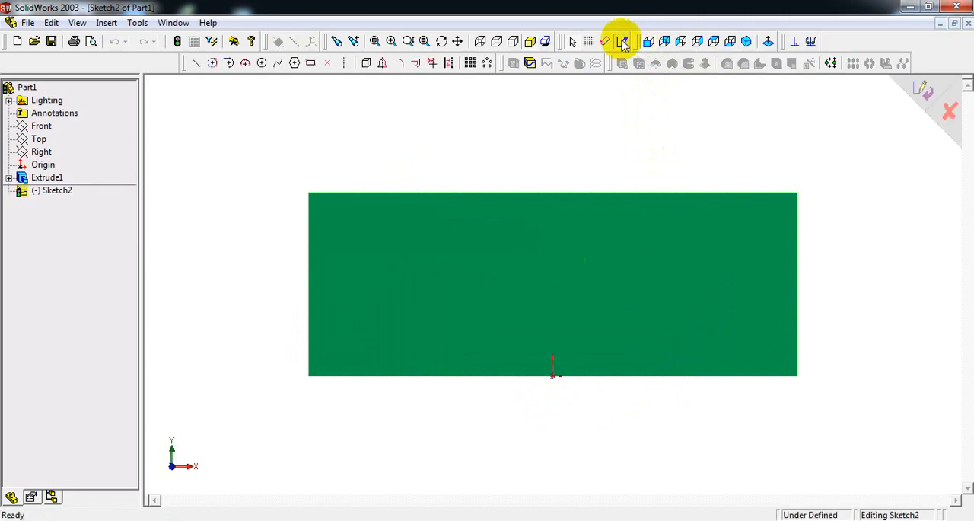
click(311, 66)
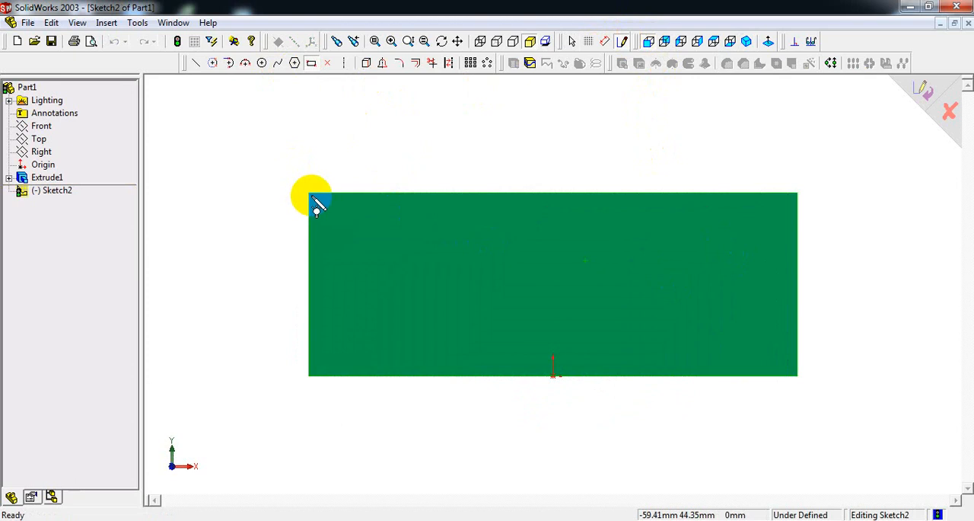
mouse_move(309, 194)
mouse_down()
mouse_move(341, 239)
mouse_move(445, 303)
mouse_up()
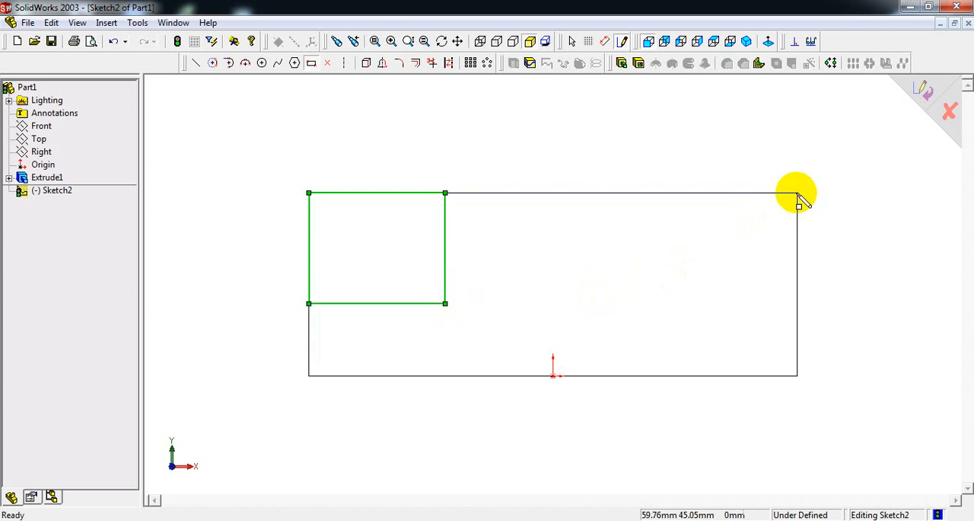
Sketch a second rectangle from the front face's upper-right corner and, following the reference drawing, dimension its width to 30 mm.
drag(798, 194, 674, 293)
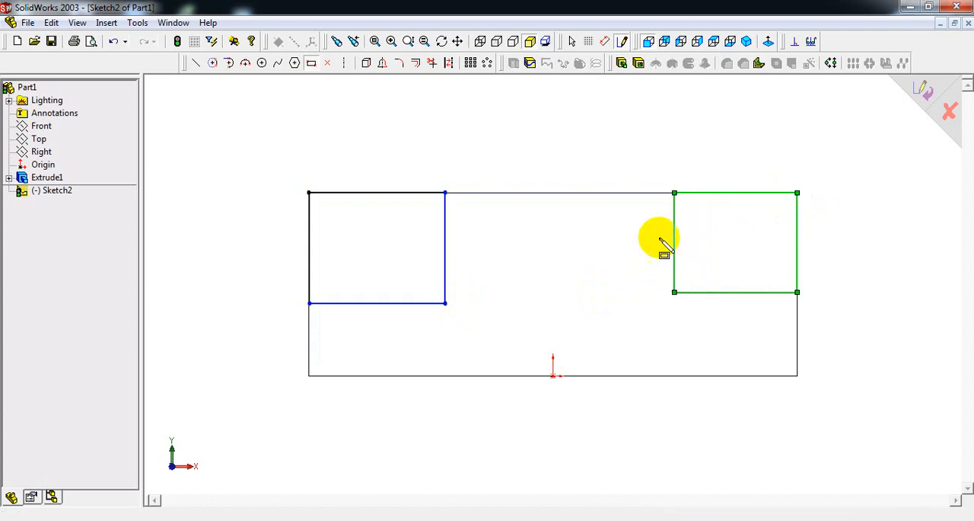
right_click(657, 130)
click(702, 276)
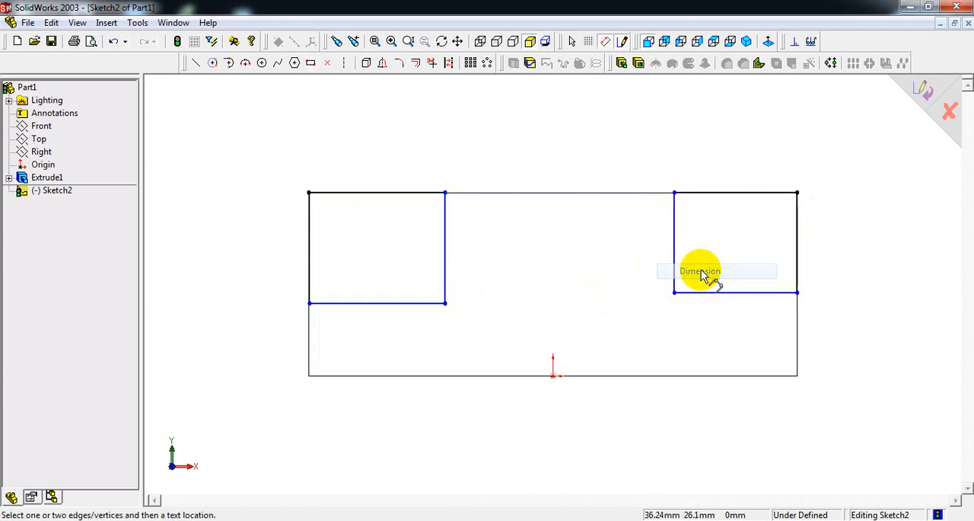
click(493, 520)
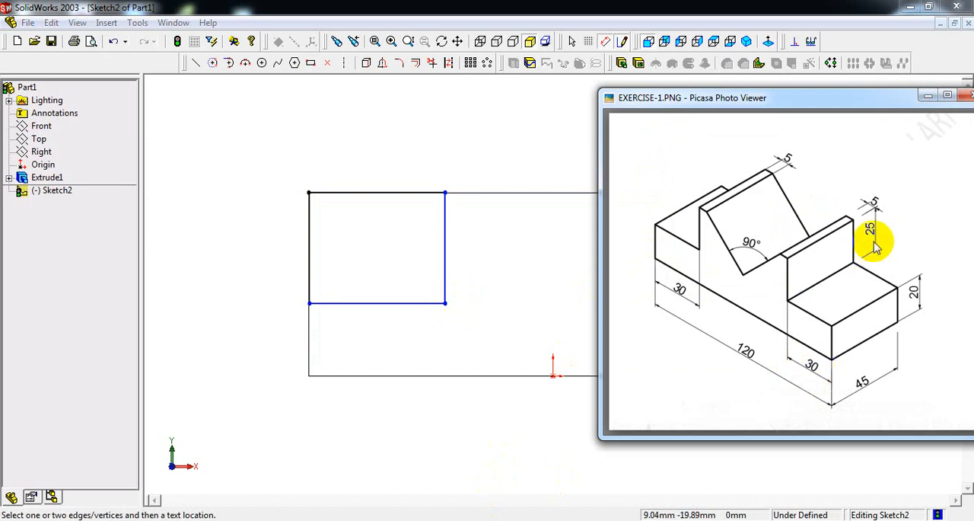
click(491, 160)
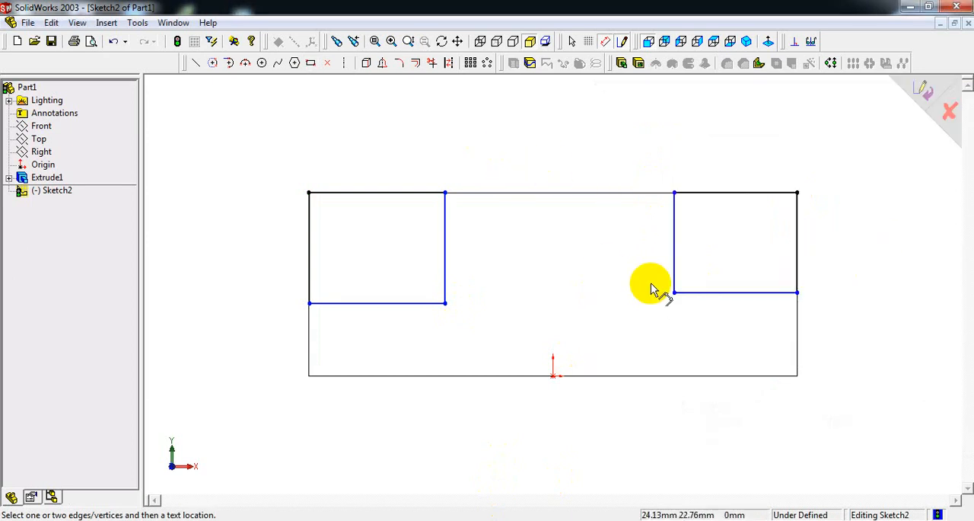
click(700, 293)
click(740, 340)
text(30)
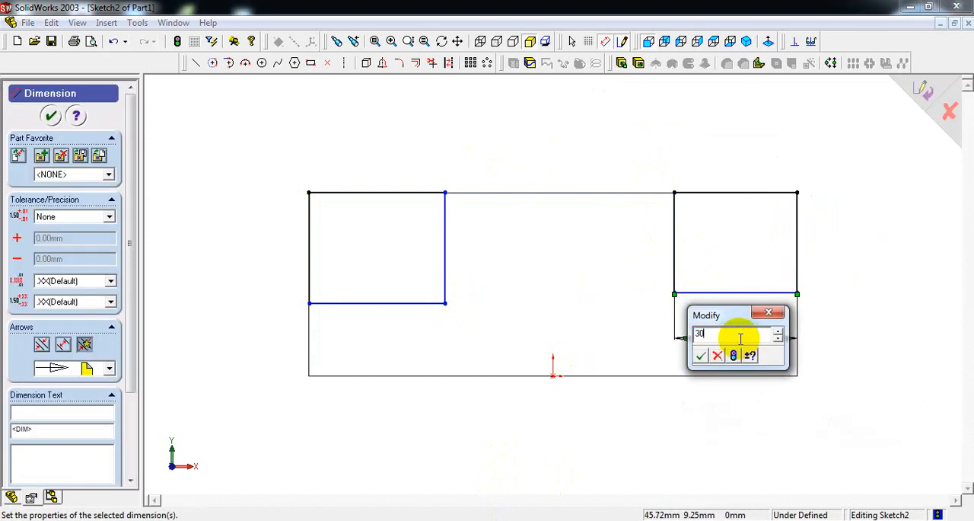
key(Return)
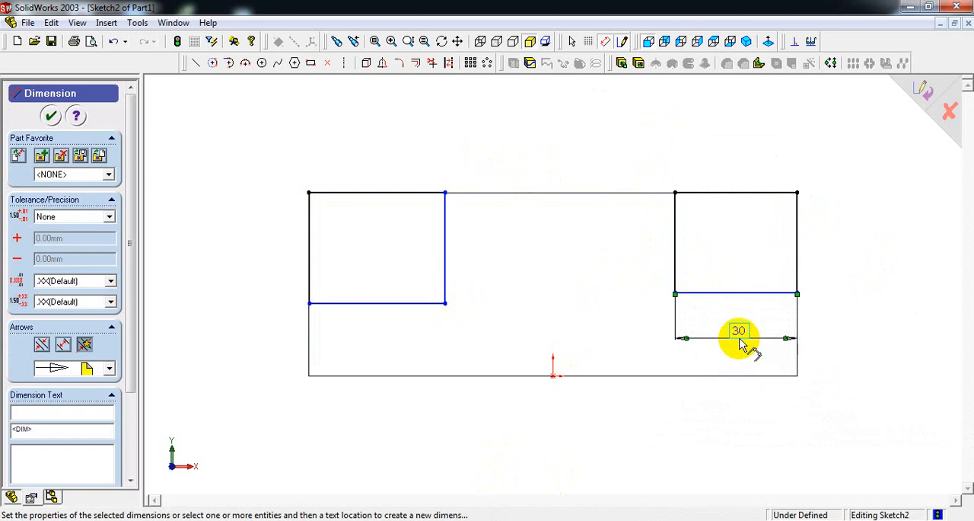
Dimension the right rectangle's height to 25 mm.
click(675, 244)
click(647, 244)
text(25)
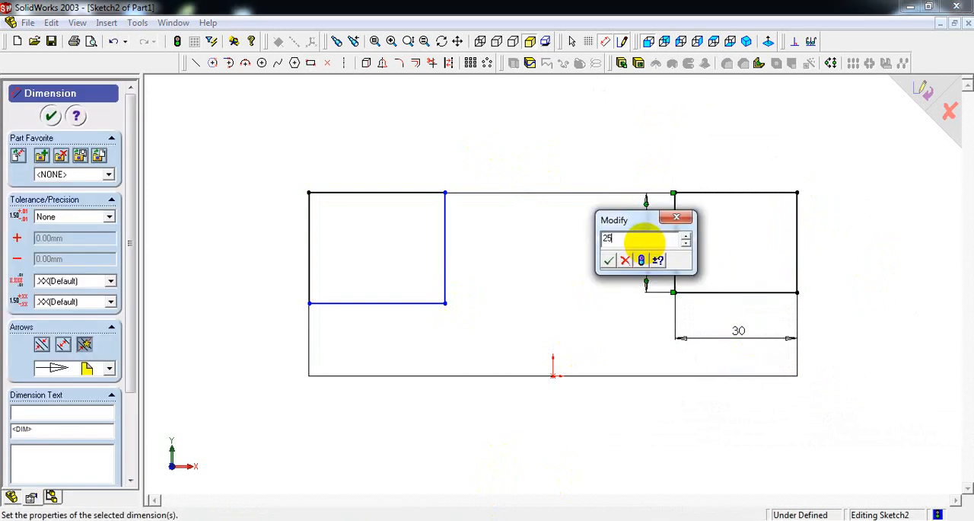
key(Return)
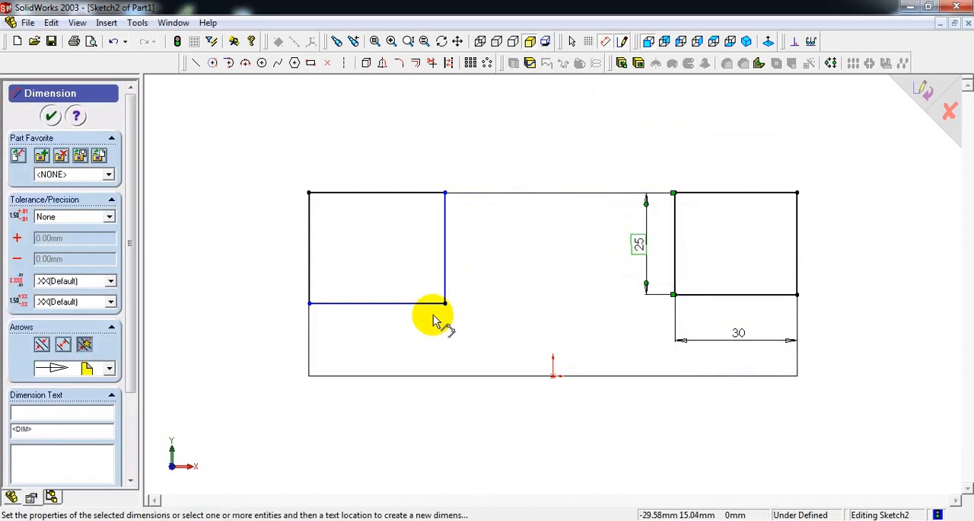
Dimension the left rectangle 30 mm wide and 25 mm high, checking the width in the reference drawing.
click(395, 303)
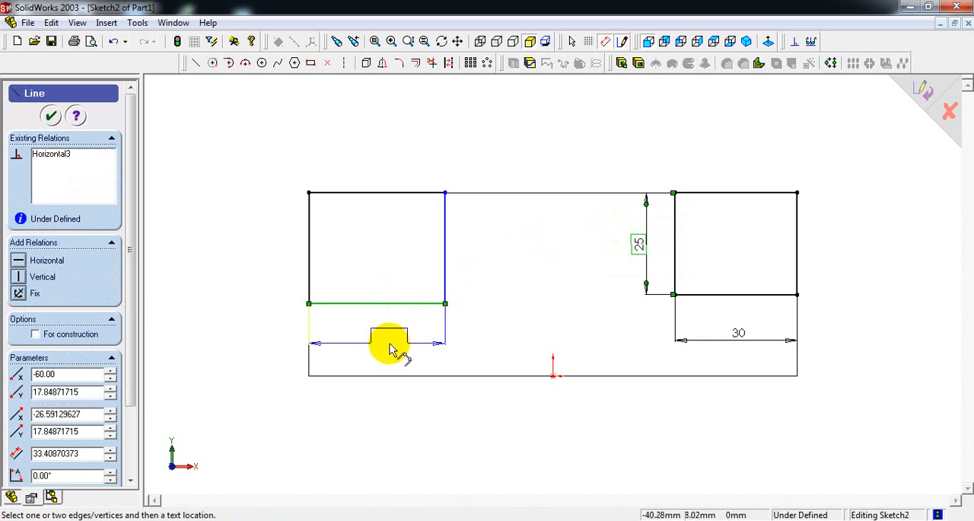
click(391, 343)
key(alt+Tab)
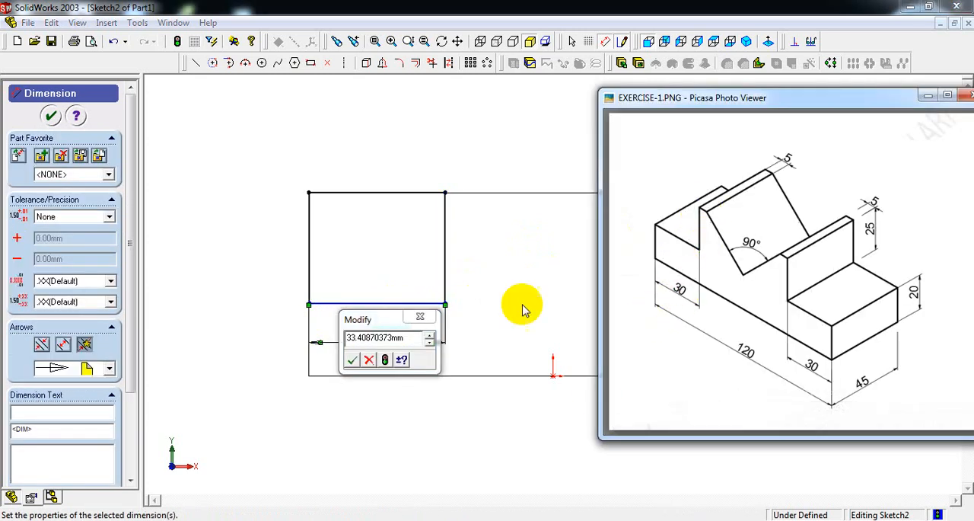
key(alt+Tab)
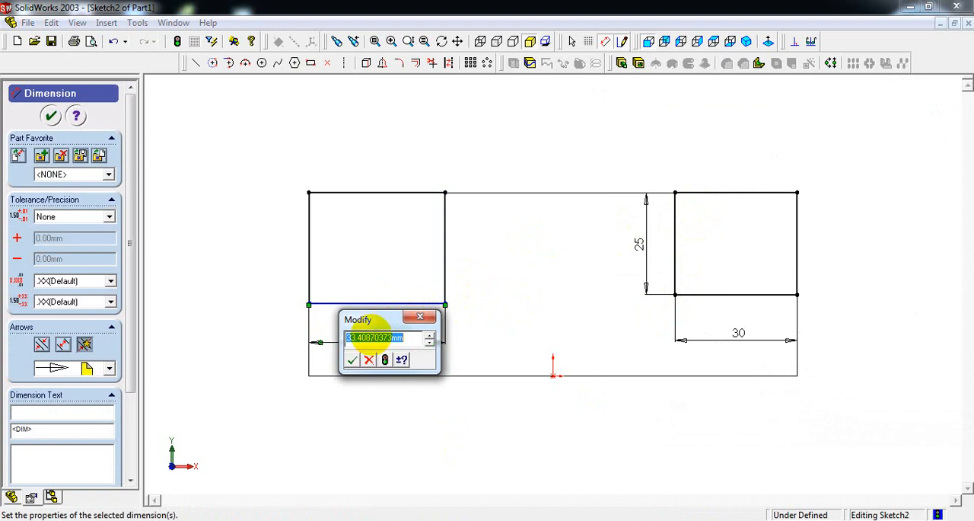
text(30)
key(Return)
click(430, 240)
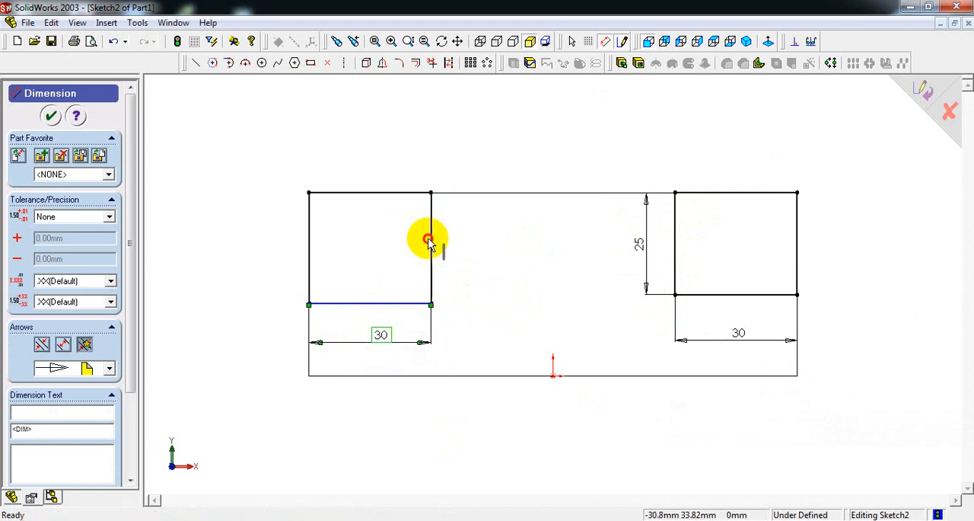
click(472, 251)
text(25)
key(Return)
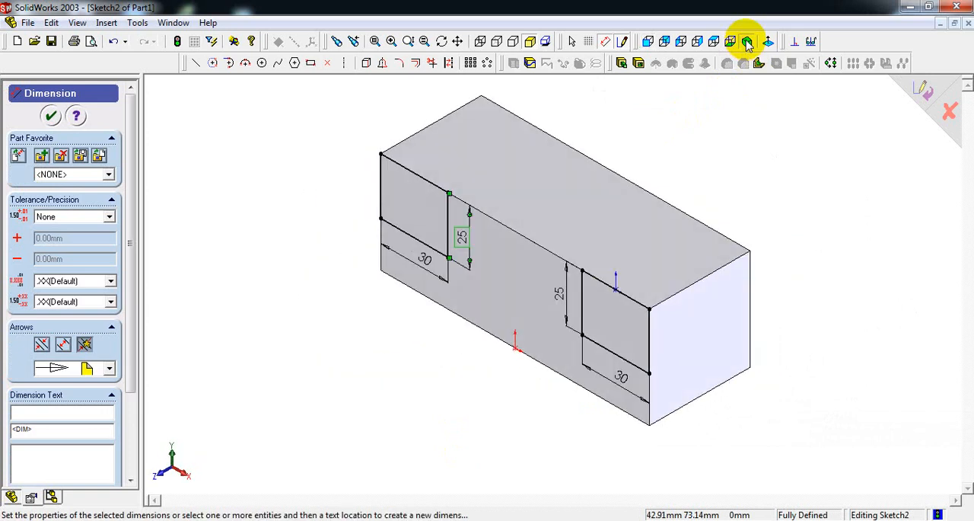
After checking the reference drawing, cut-extrude both rectangles with the Through All end condition to form the end steps.
click(638, 63)
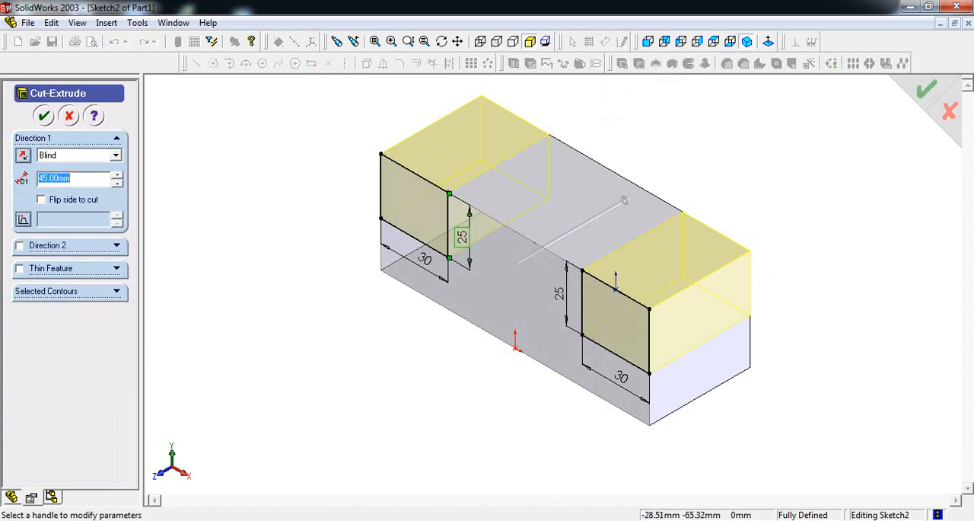
key(alt+Tab)
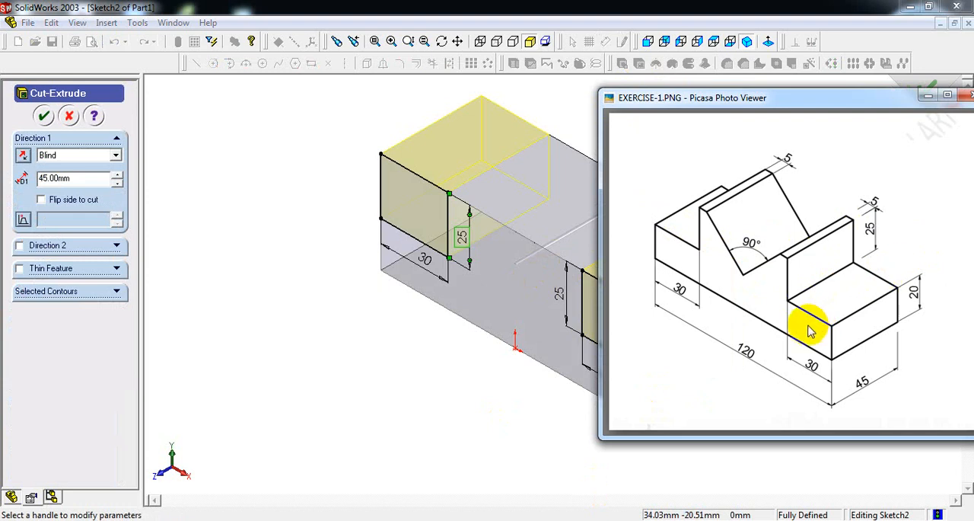
key(alt+Tab)
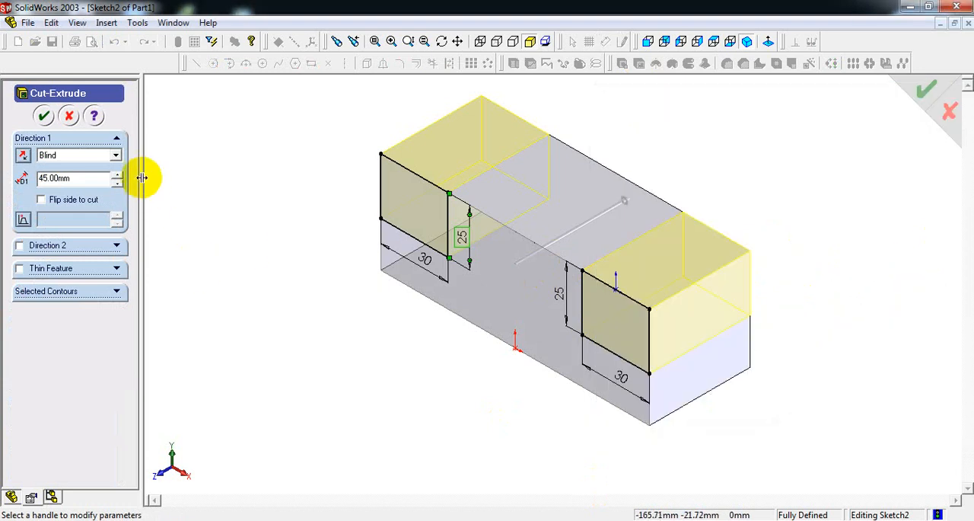
click(115, 156)
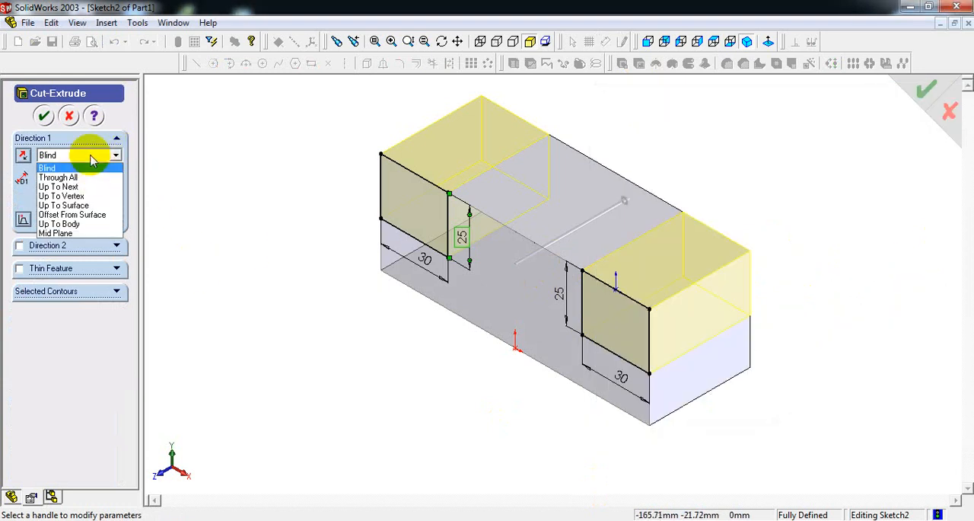
click(115, 157)
click(115, 157)
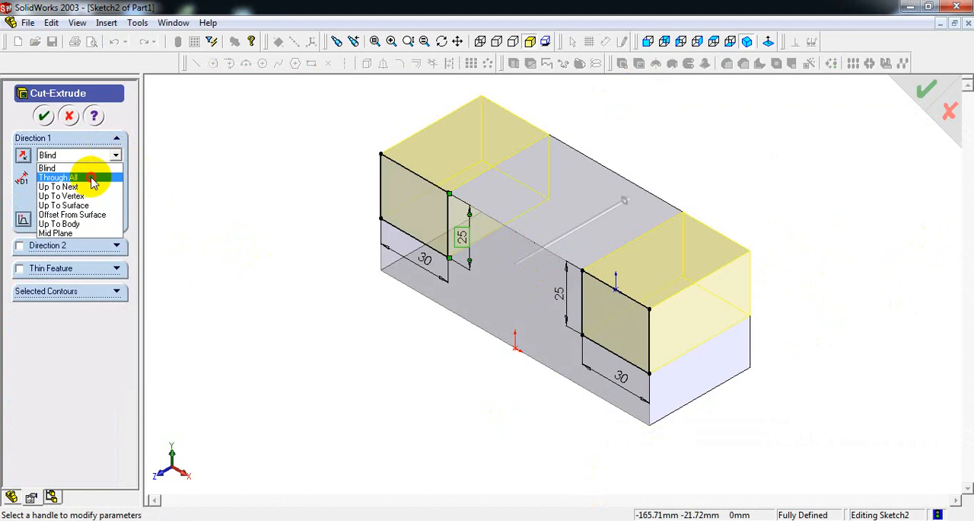
click(92, 181)
click(42, 115)
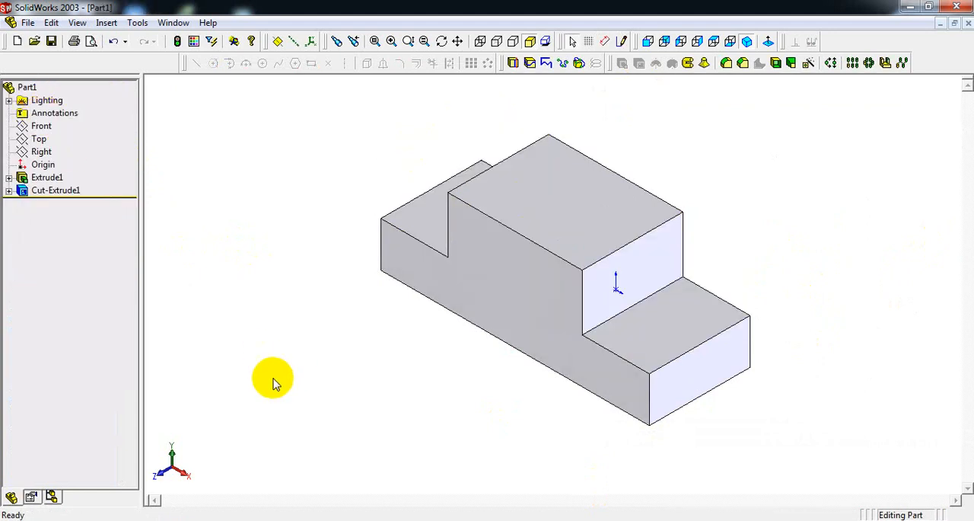
Check the V-notch in the reference drawing and open a new sketch on the block's front face in the front view.
key(alt+Tab)
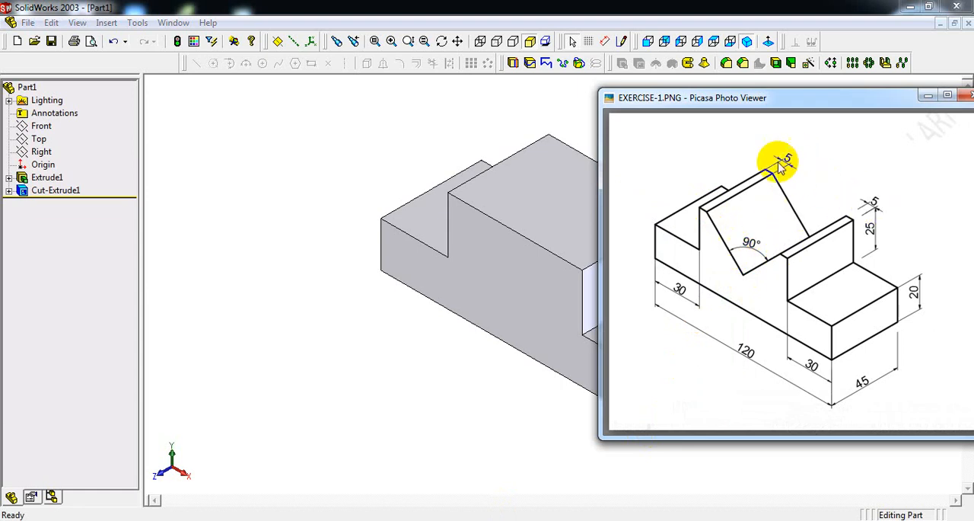
click(533, 111)
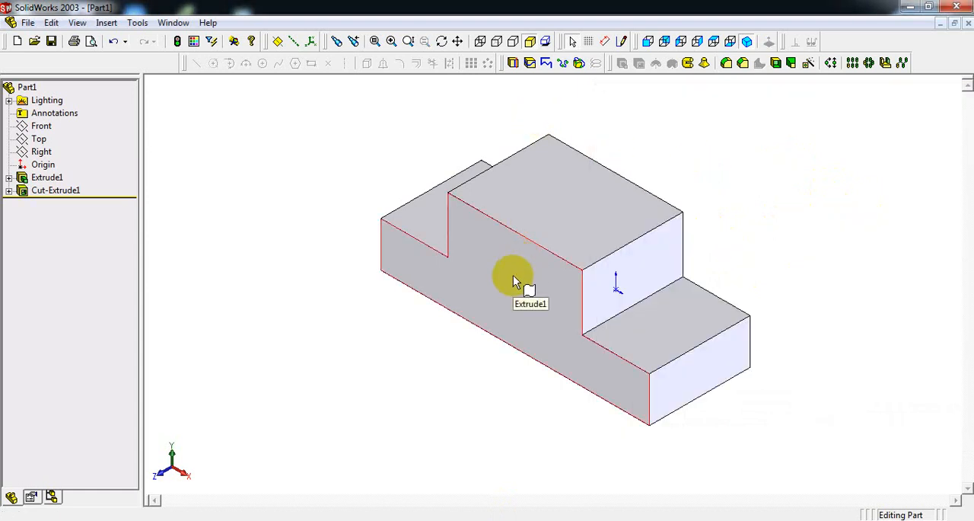
click(513, 277)
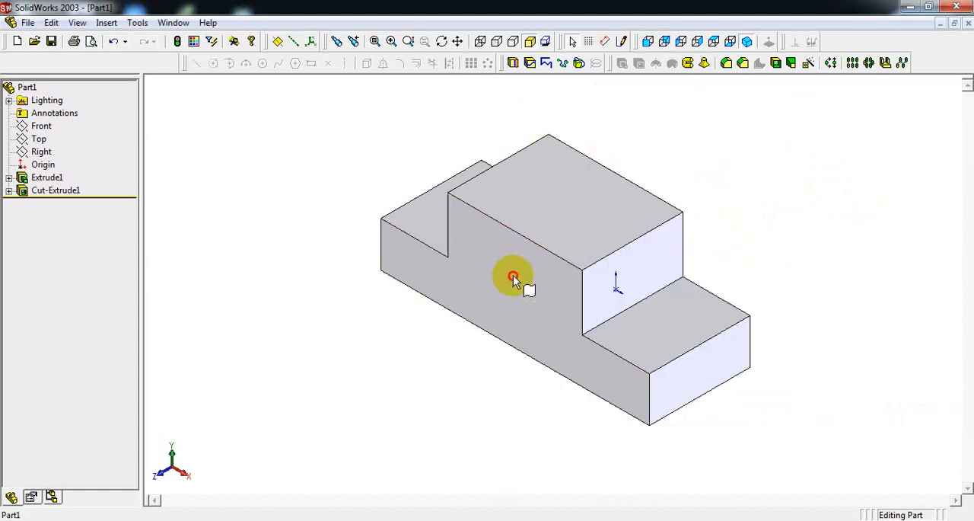
click(646, 42)
click(621, 43)
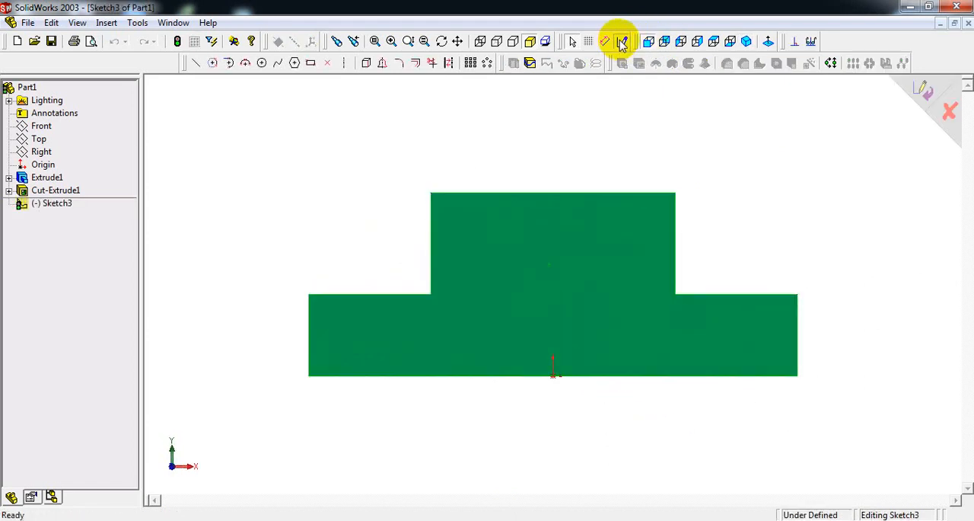
Sketch a trial triangle from three lines in the empty space beside the block and delete it.
click(198, 64)
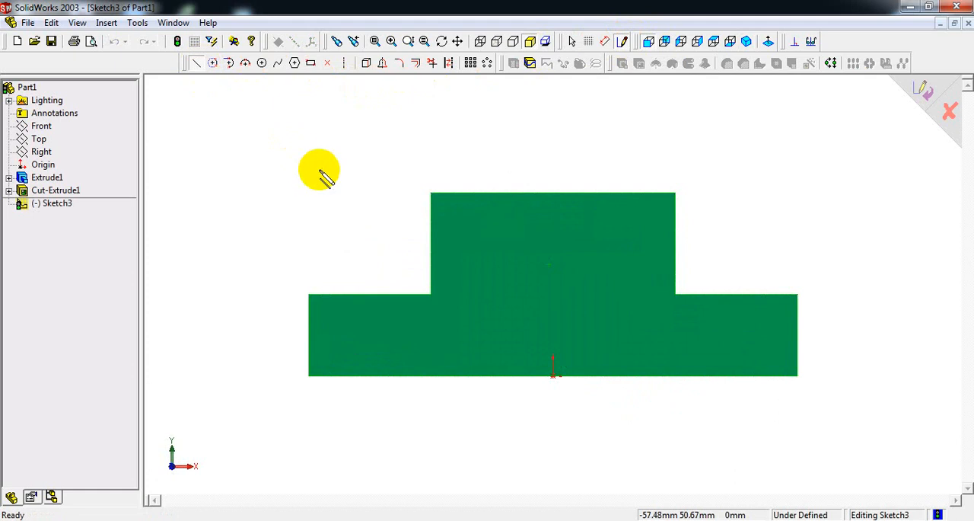
click(210, 152)
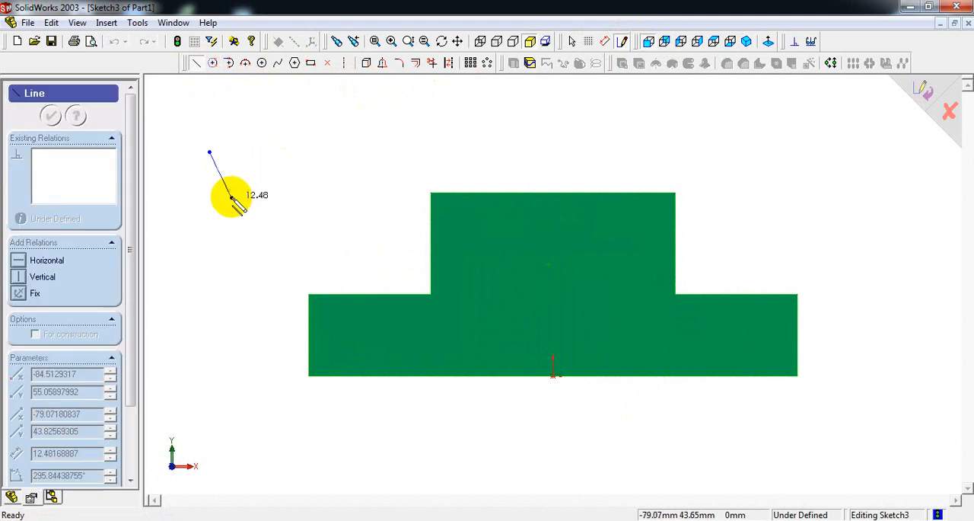
click(260, 242)
click(377, 137)
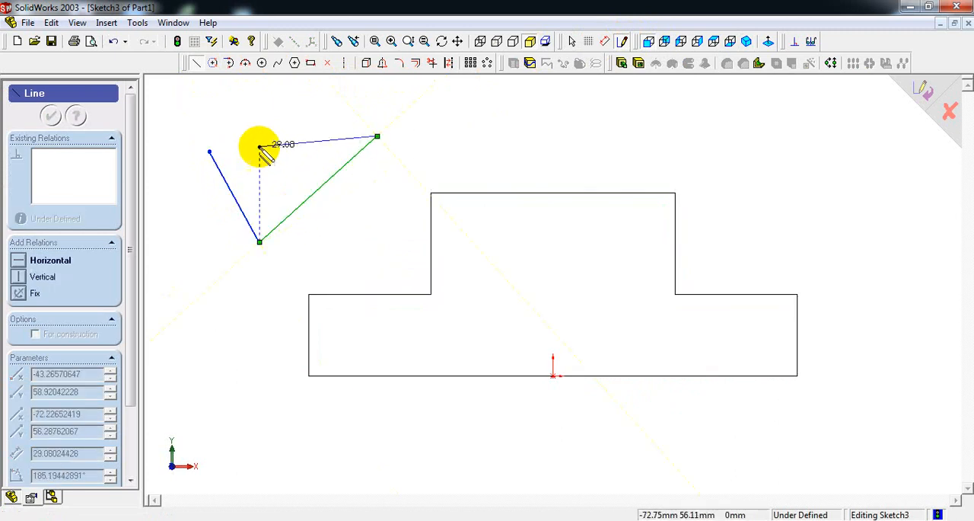
click(210, 152)
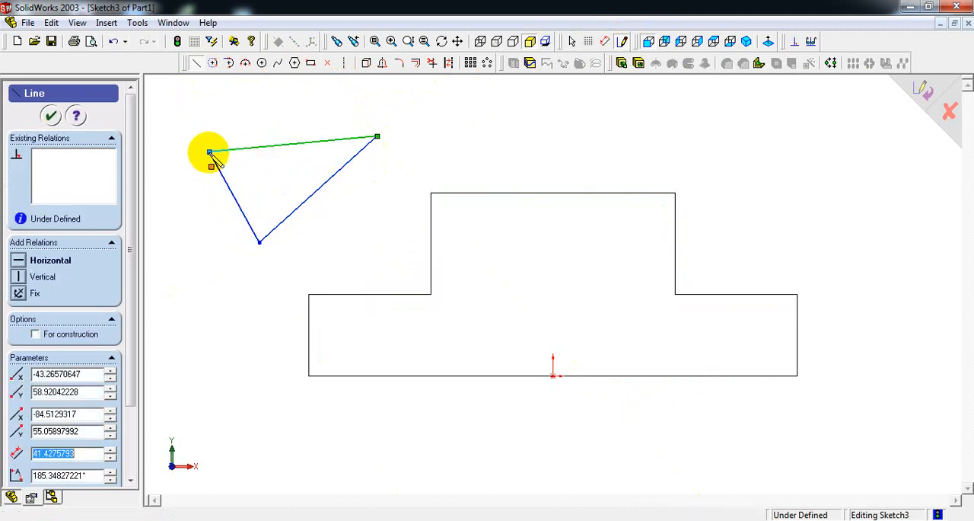
right_click(211, 152)
click(229, 158)
drag(169, 104, 405, 268)
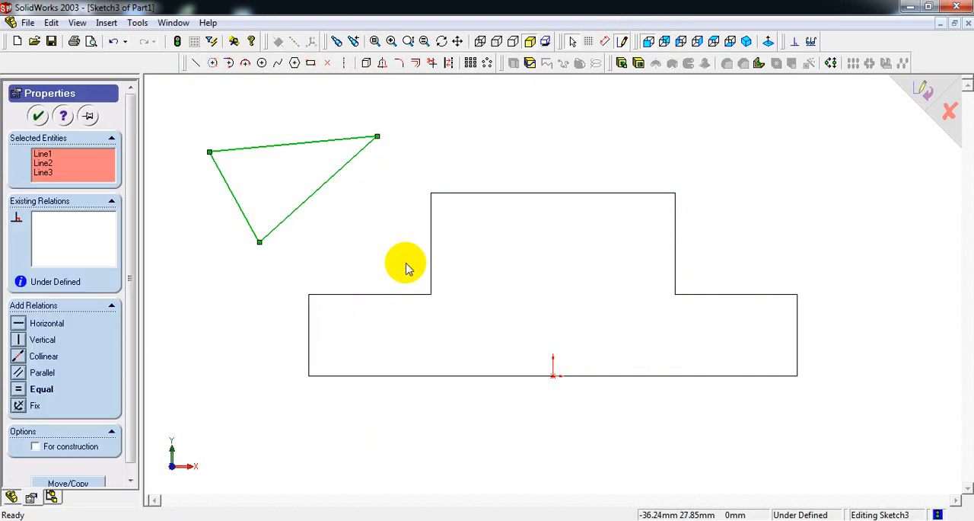
key(Delete)
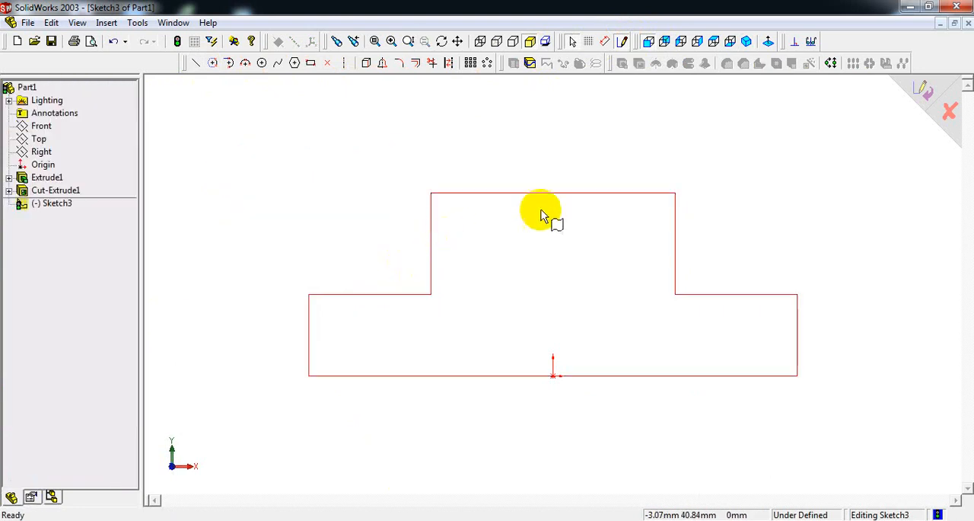
click(557, 258)
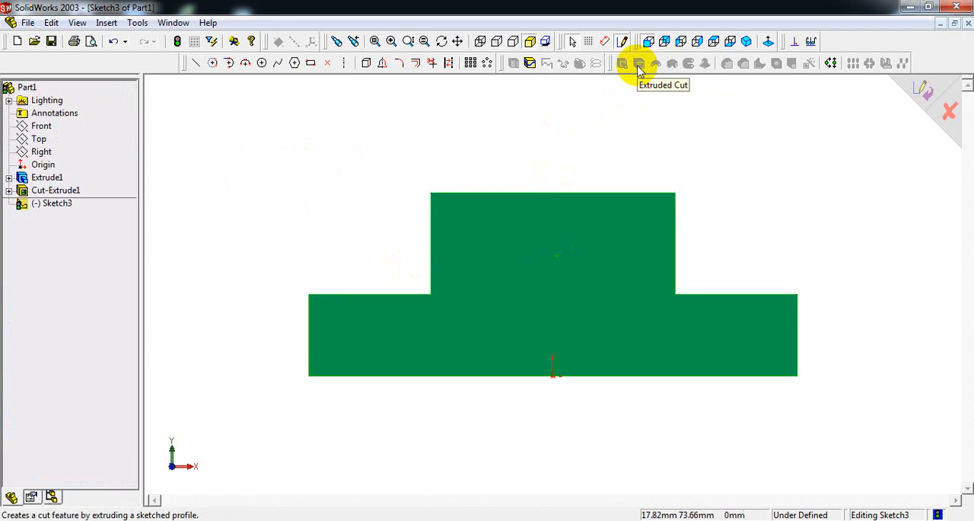
click(195, 64)
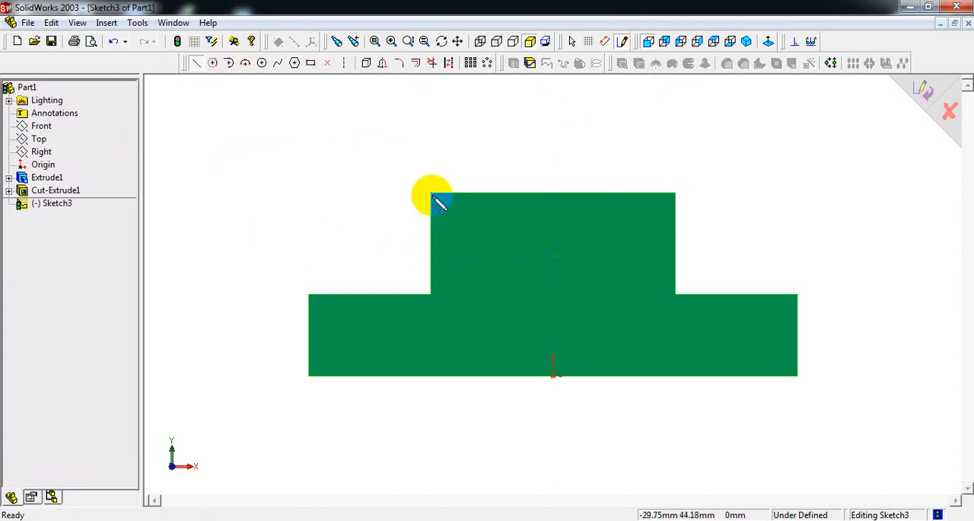
click(479, 520)
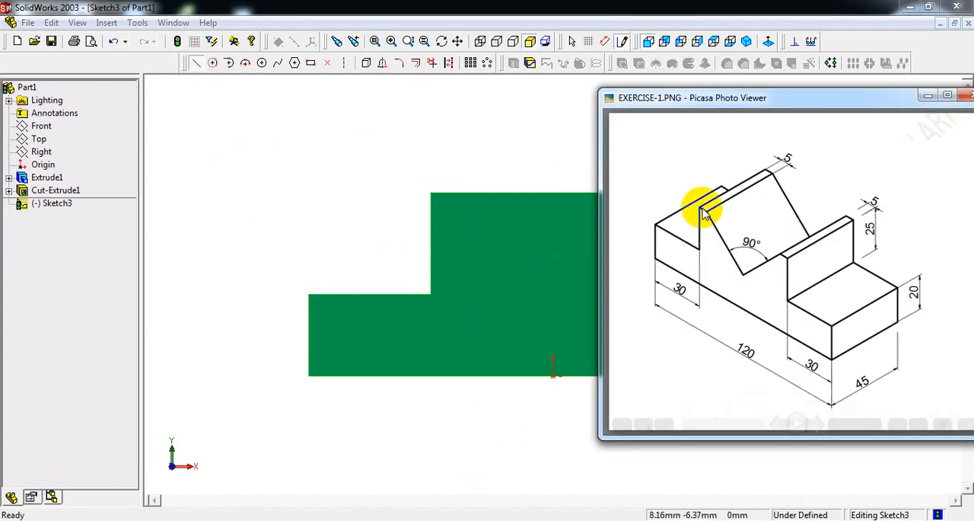
click(561, 130)
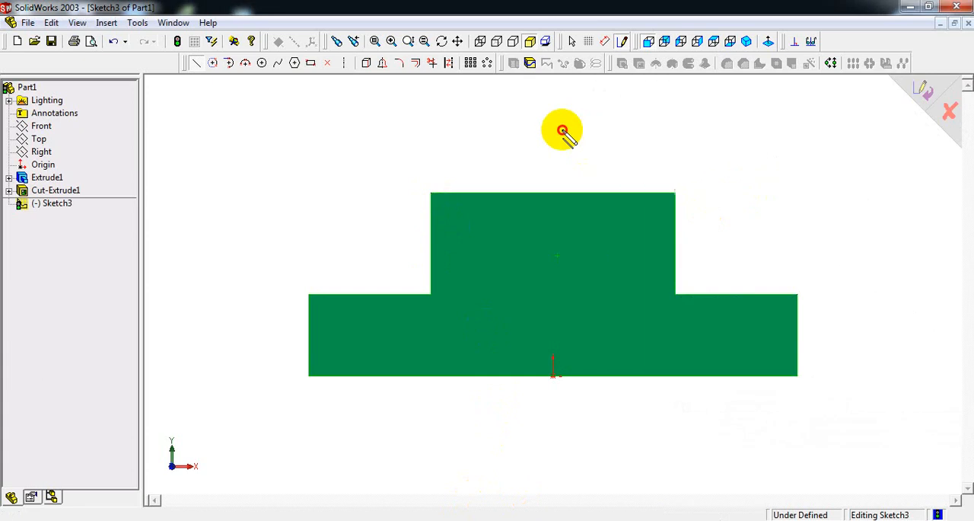
key(Escape)
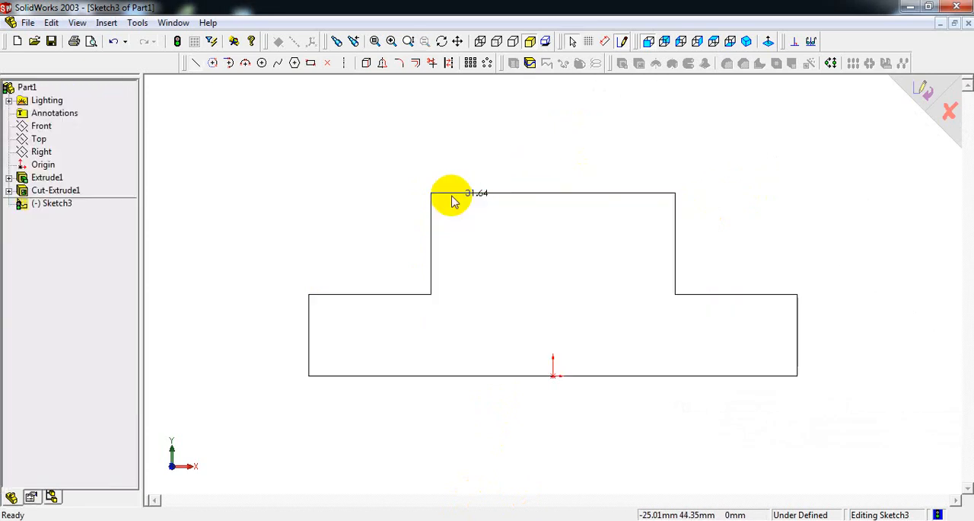
Sketch the V-notch triangle on the block's top edge, about 50 mm wide with its apex about 25 mm down, above the origin.
click(193, 65)
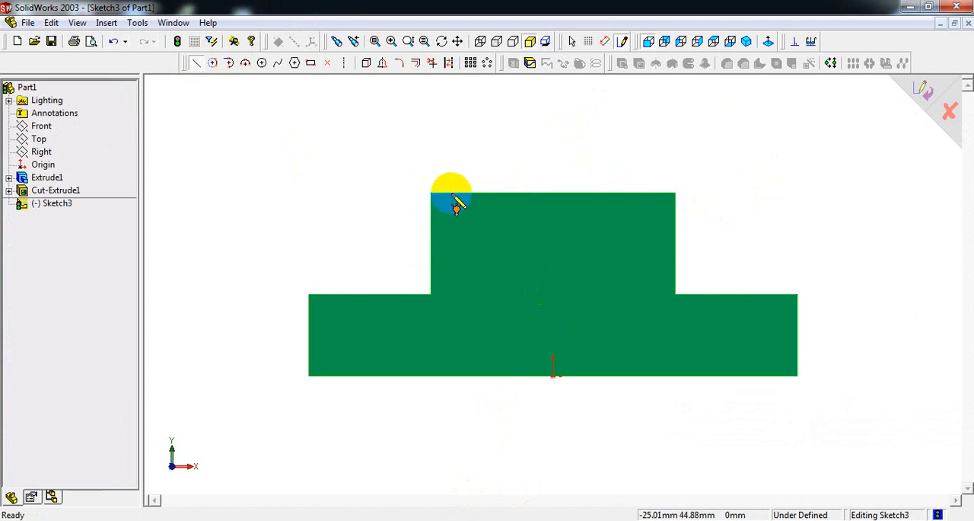
click(452, 193)
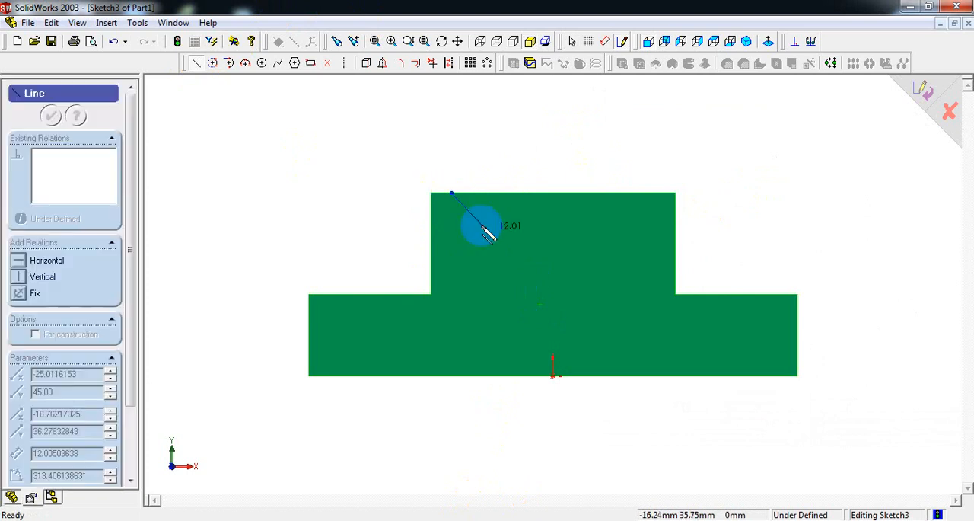
click(552, 294)
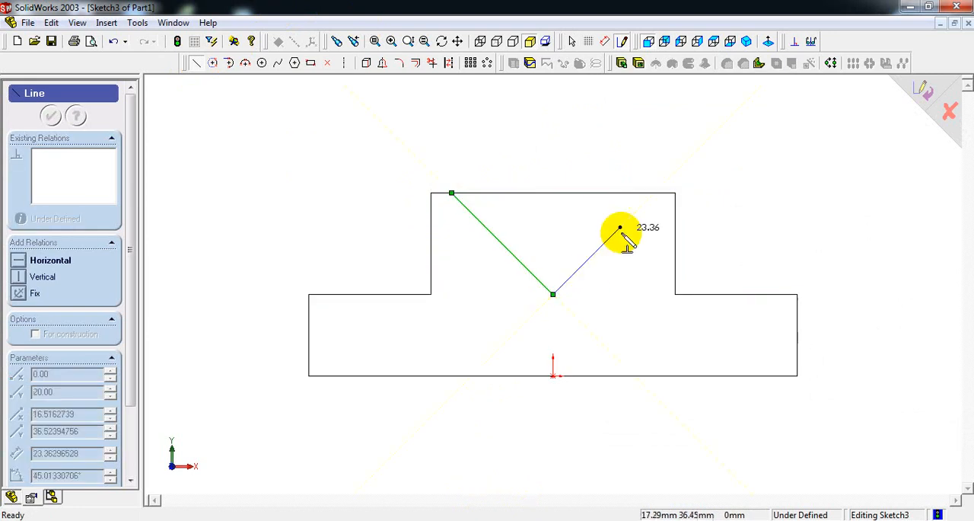
click(654, 193)
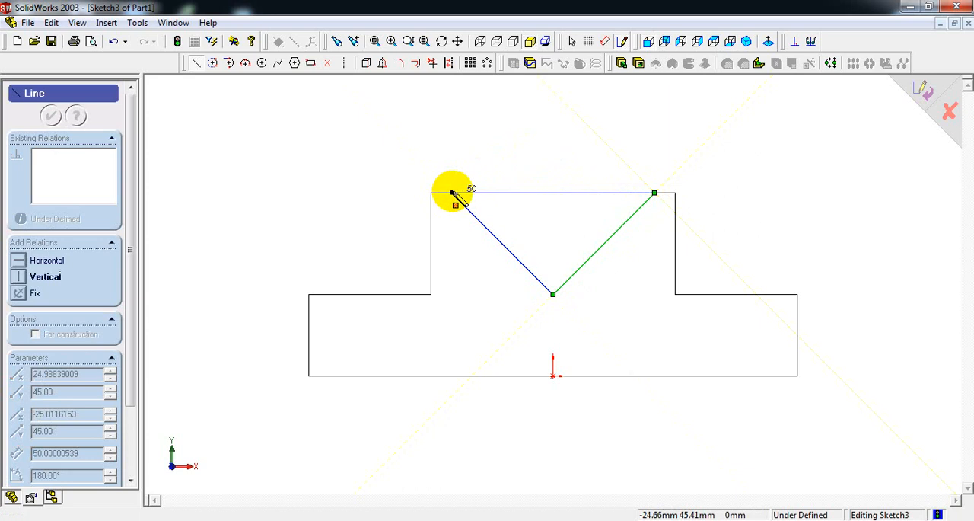
click(452, 193)
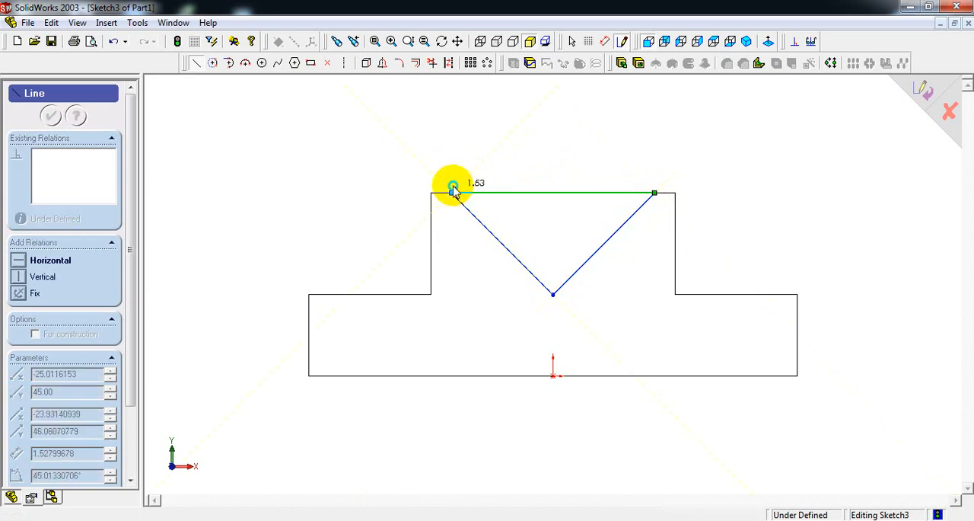
right_click(453, 189)
click(471, 191)
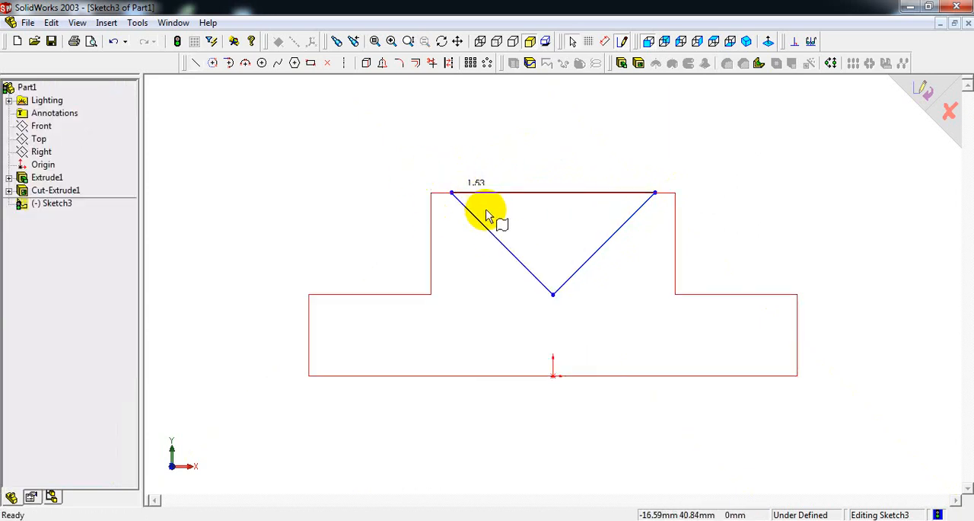
Dimension the triangle's right upper corner 5 mm from the right end of the block's top edge.
right_click(571, 145)
click(616, 254)
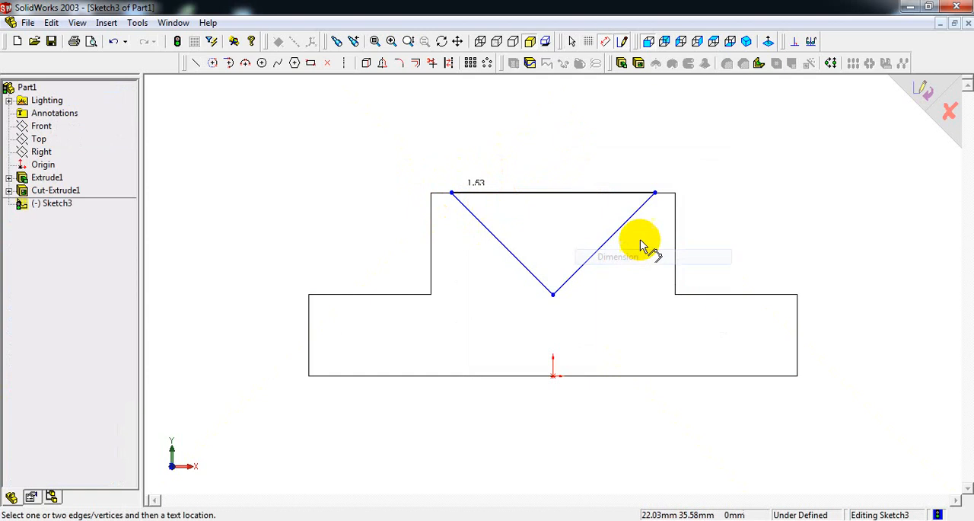
click(656, 194)
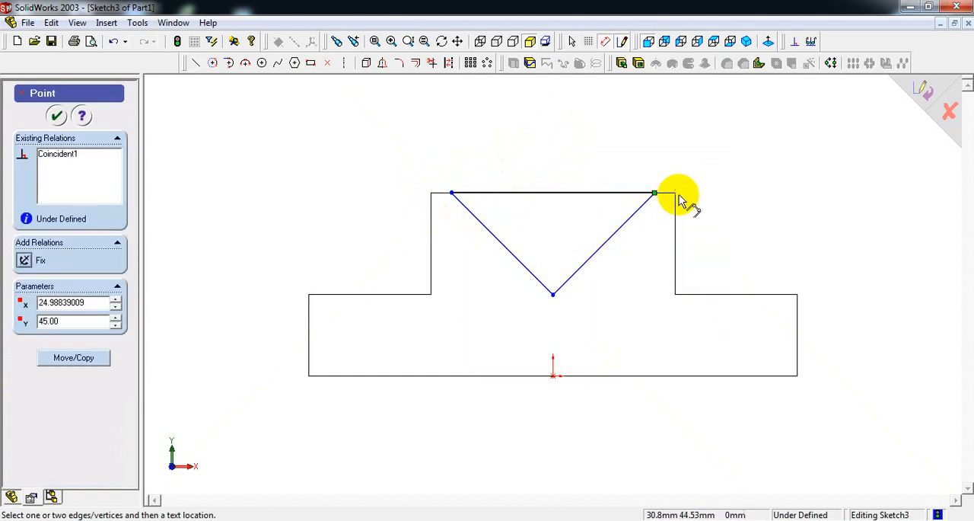
click(676, 198)
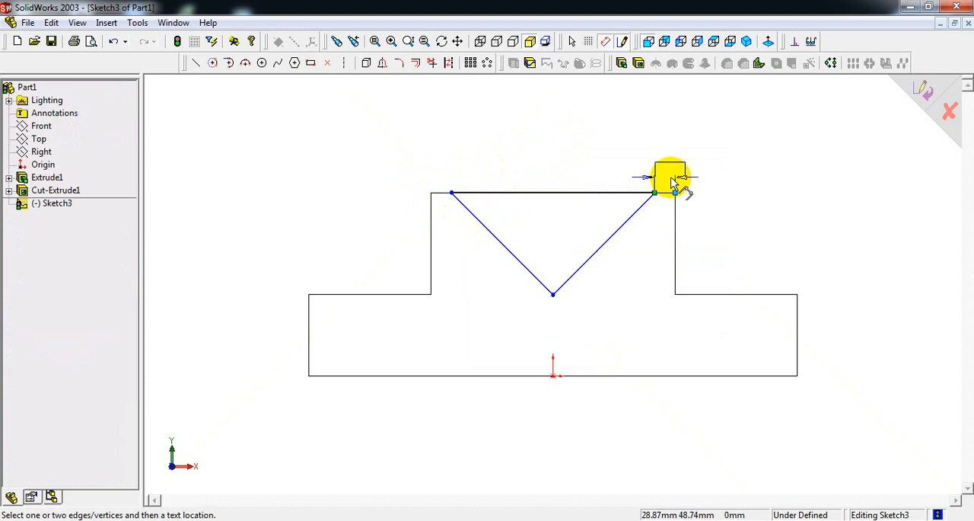
click(670, 183)
text(5)
key(Return)
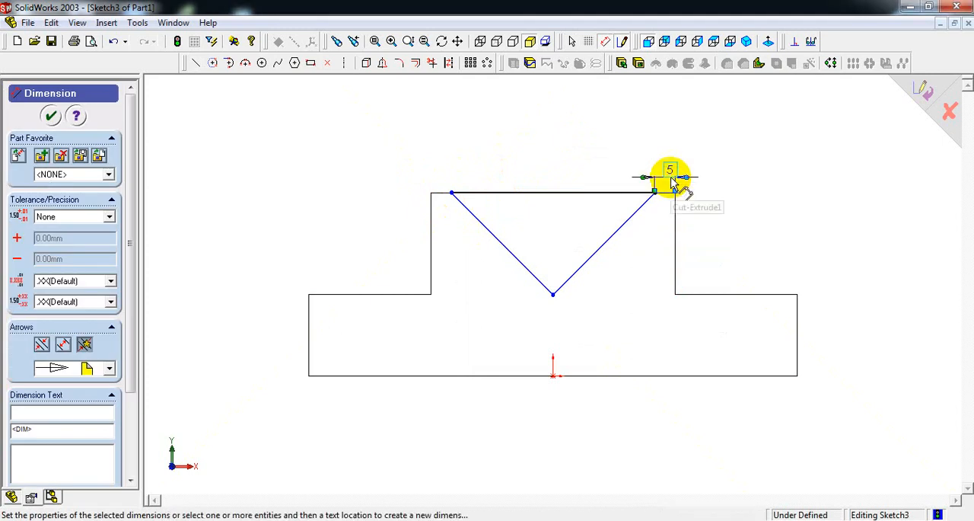
Dimension the triangle's left upper corner 5 mm from the left end of the block's top edge.
click(452, 196)
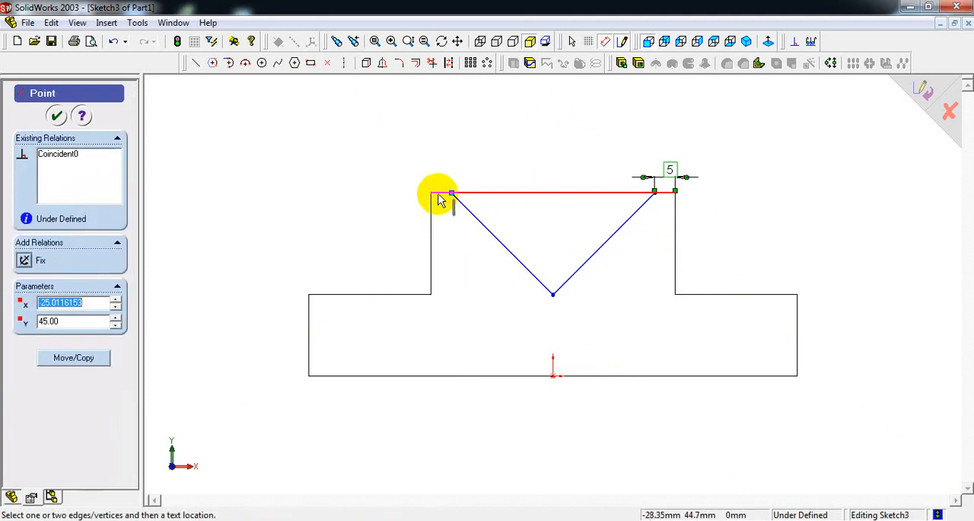
click(431, 196)
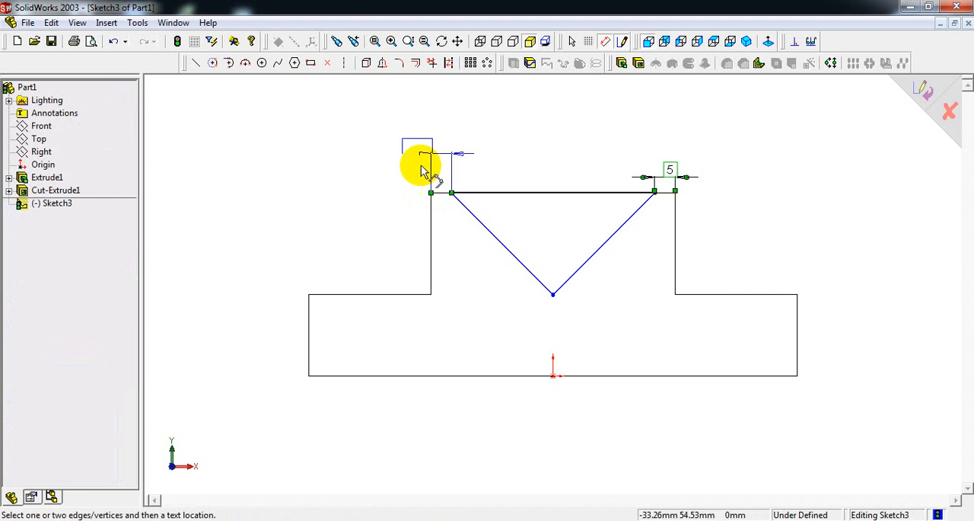
click(415, 169)
text(5)
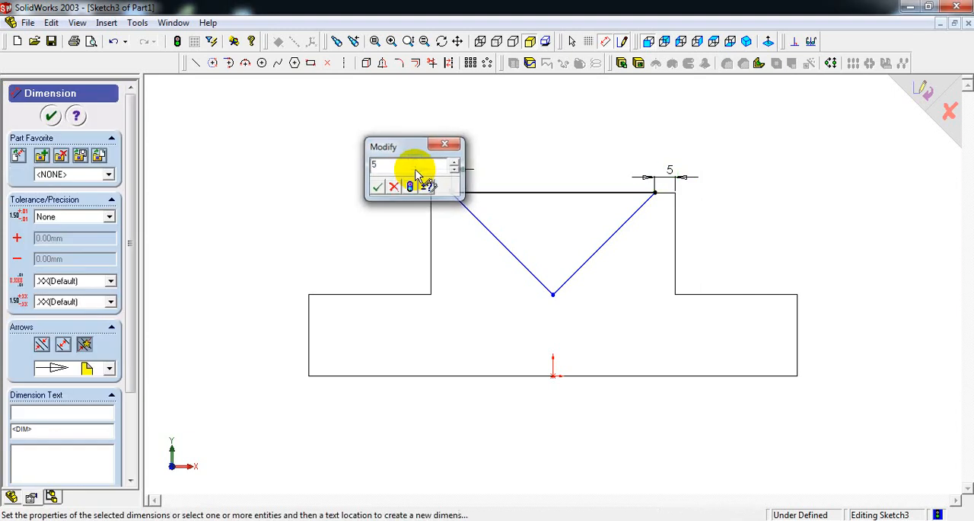
key(Return)
After checking the reference drawing, dimension the triangle's apex 20 mm above the block's bottom edge.
key(alt+Tab)
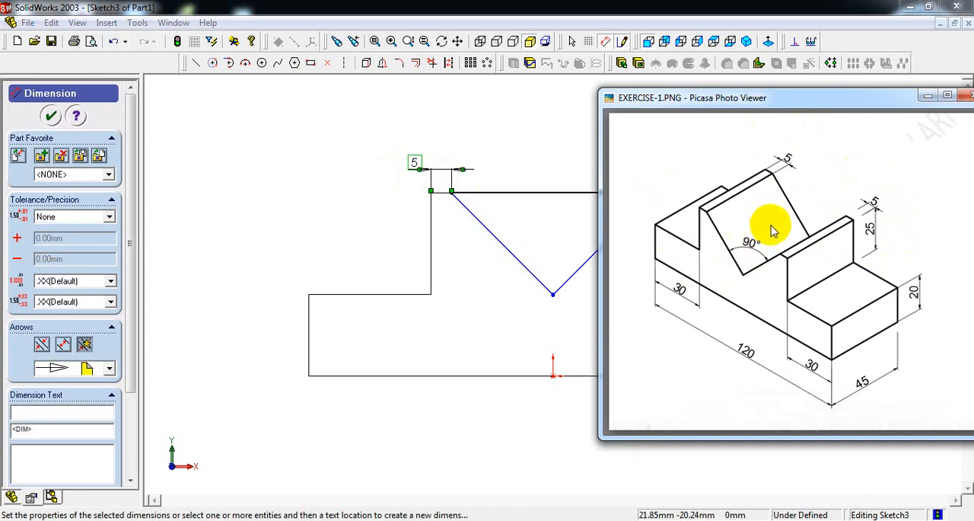
click(554, 152)
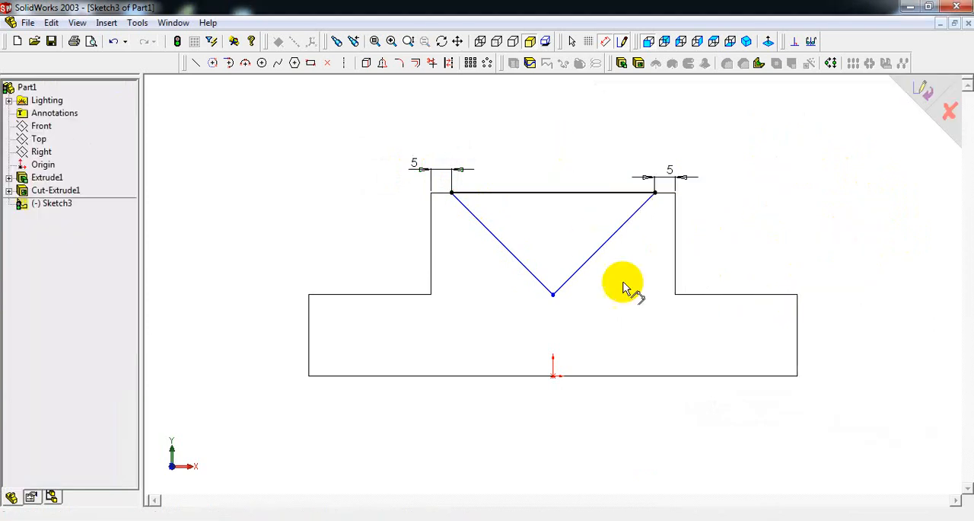
click(554, 296)
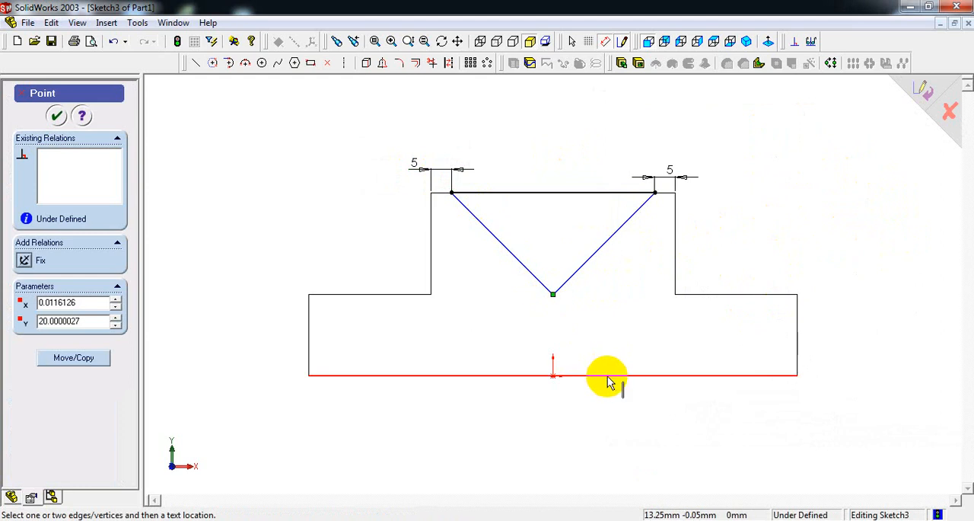
click(606, 375)
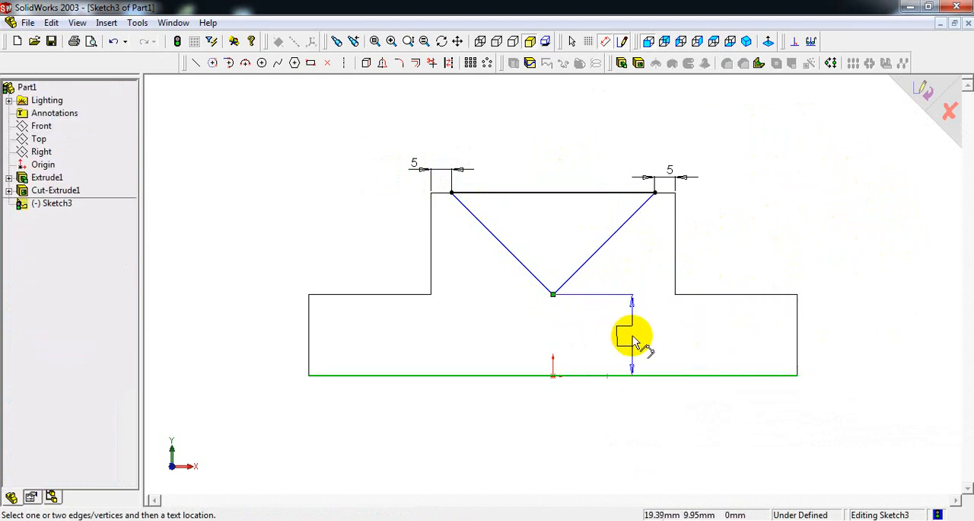
click(633, 337)
key(Return)
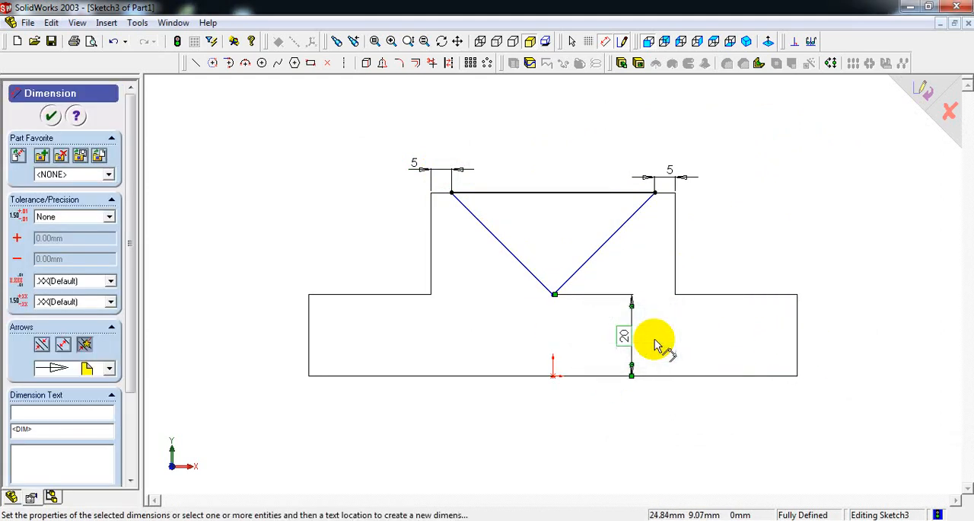
Add a driven dimension for the horizontal distance from the block's left edge to the triangle's apex.
click(309, 361)
click(553, 296)
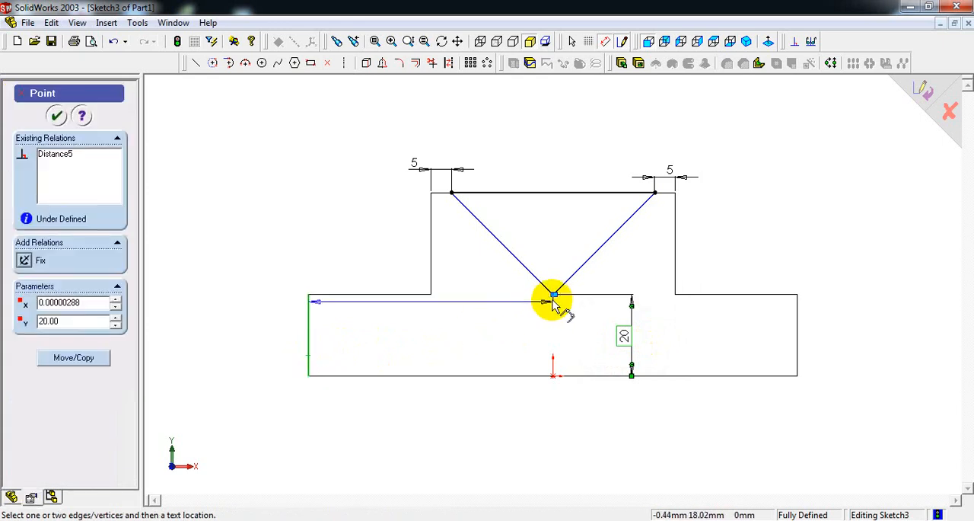
click(428, 432)
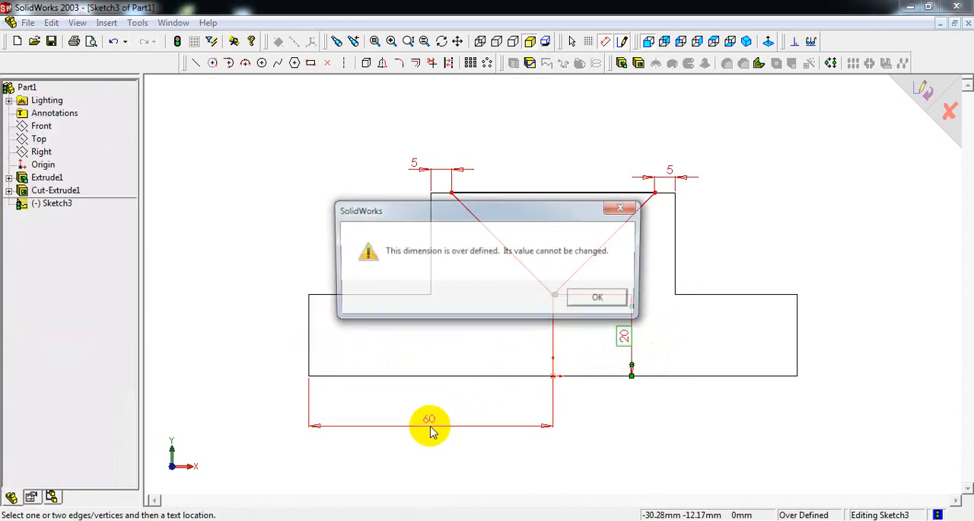
key(Return)
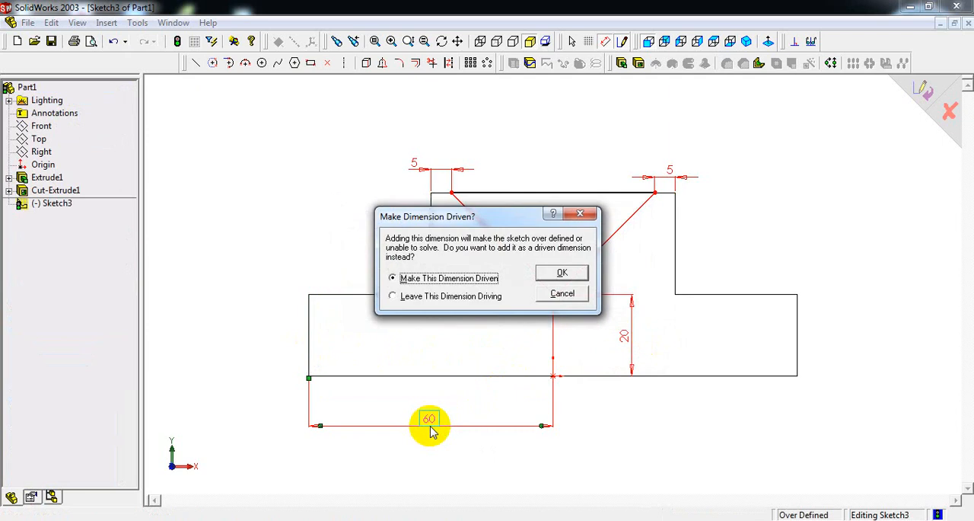
key(Return)
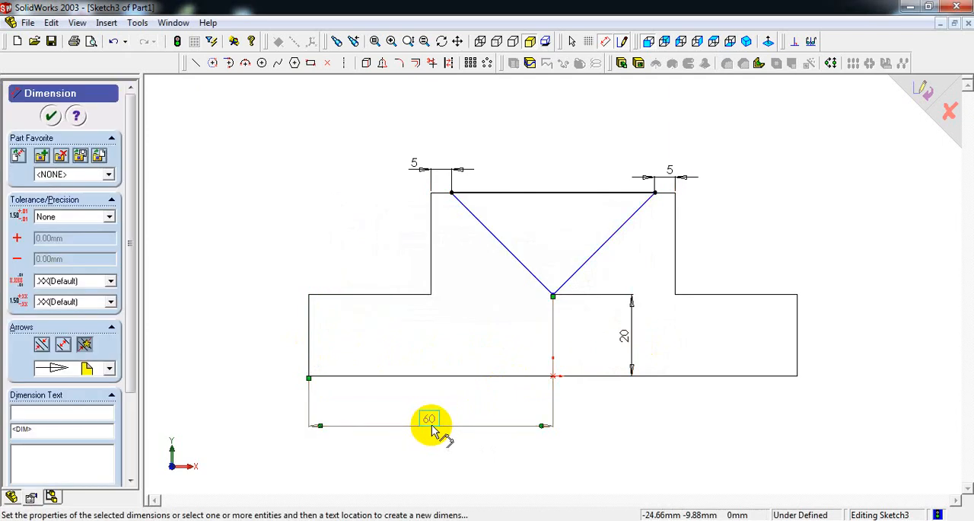
Add a driven angle dimension between the two sloping lines of the V-notch.
click(517, 258)
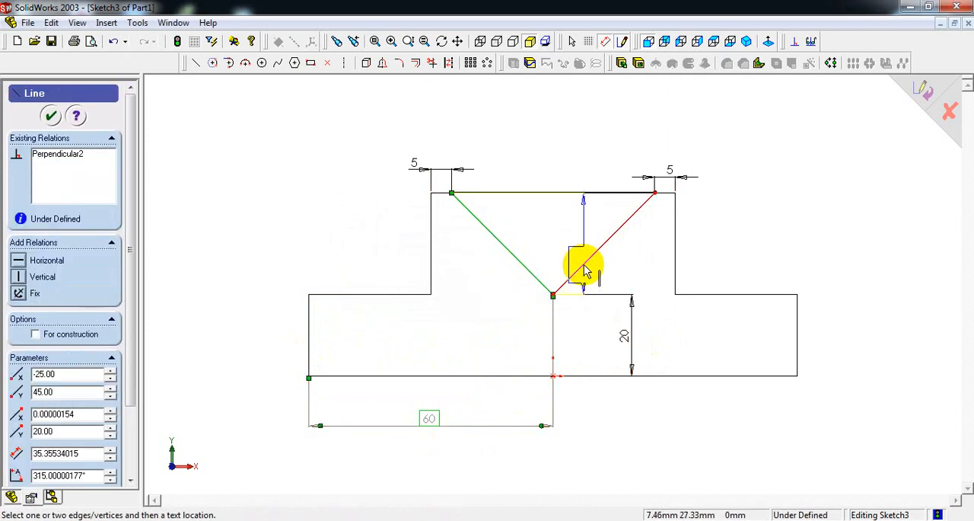
click(586, 270)
click(548, 242)
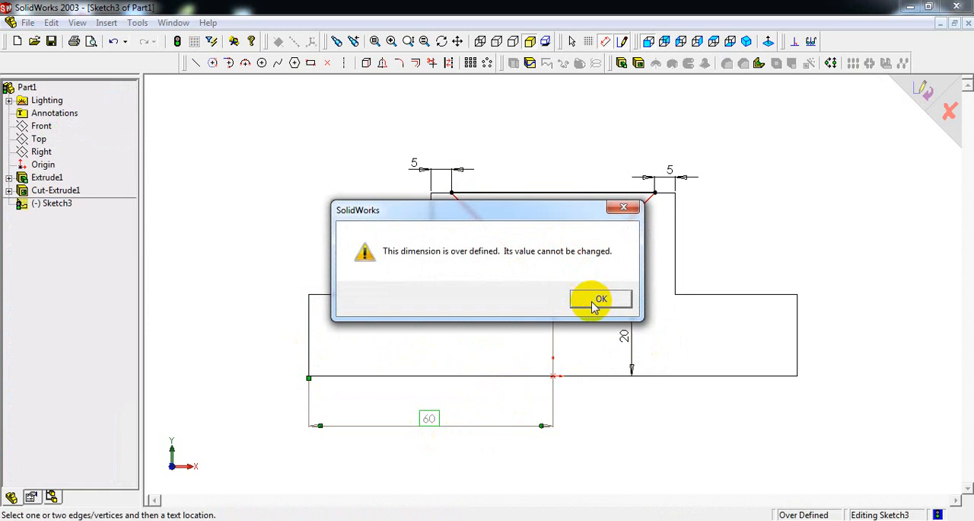
drag(522, 211, 297, 169)
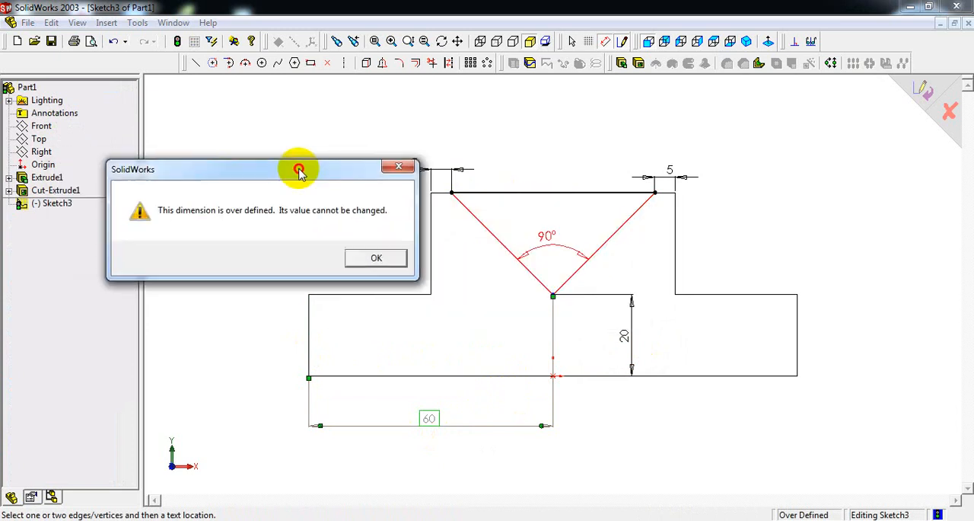
click(376, 259)
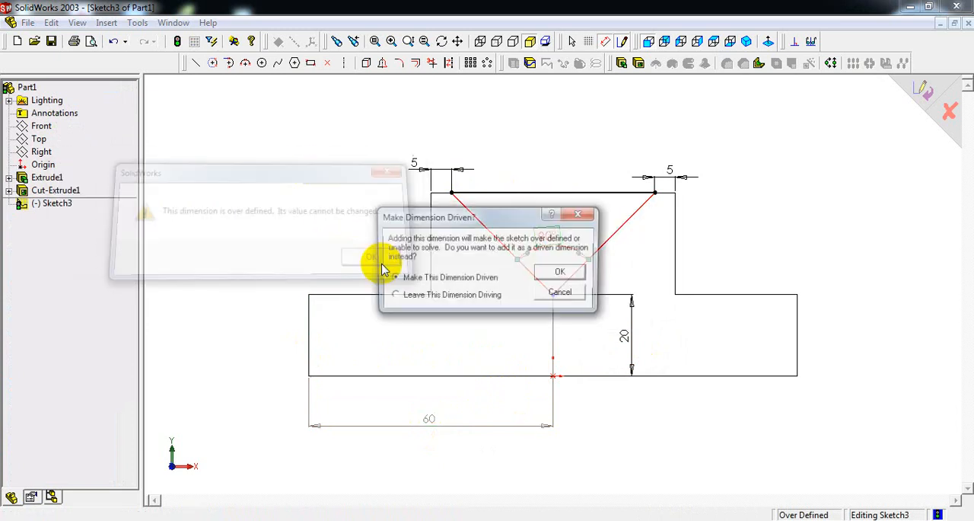
click(558, 269)
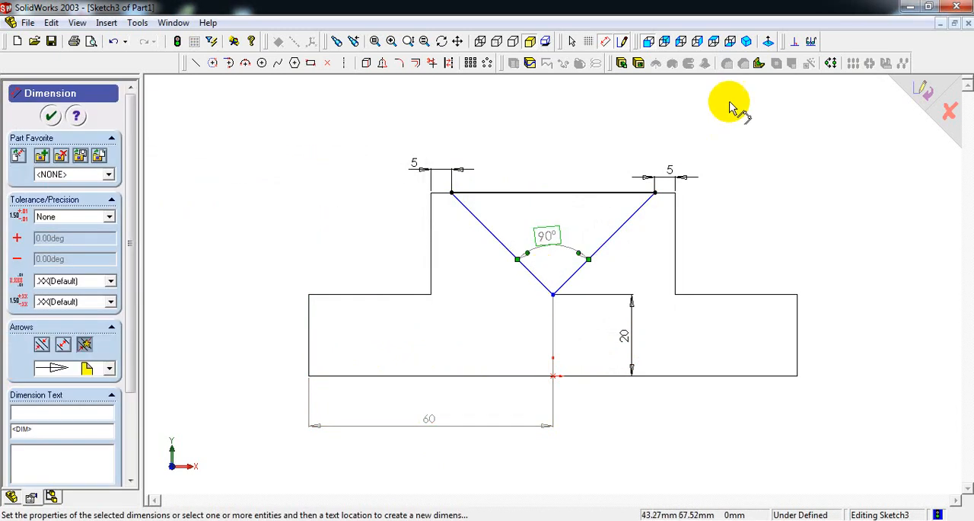
Cut-extrude the triangle with the Through All end condition in isometric view, and compare the part with the reference drawing.
click(748, 41)
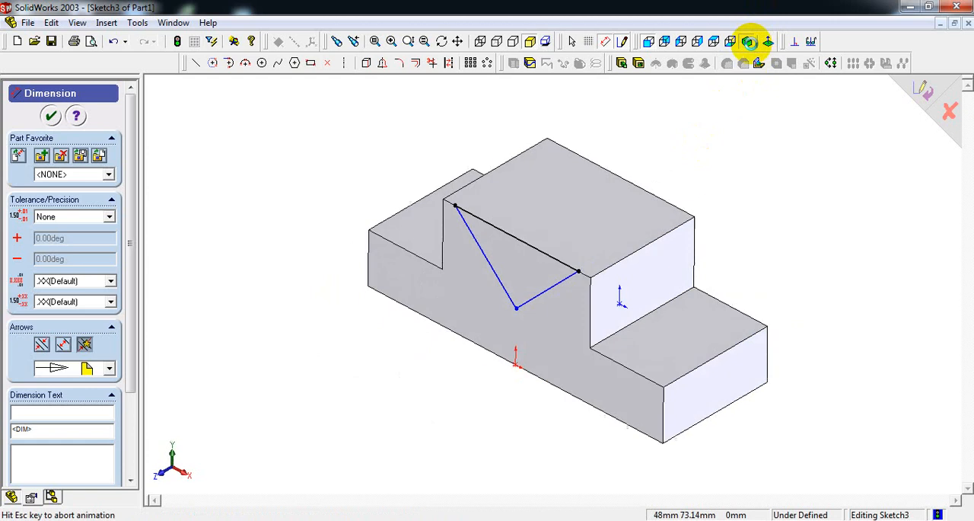
click(639, 63)
key(alt+Tab)
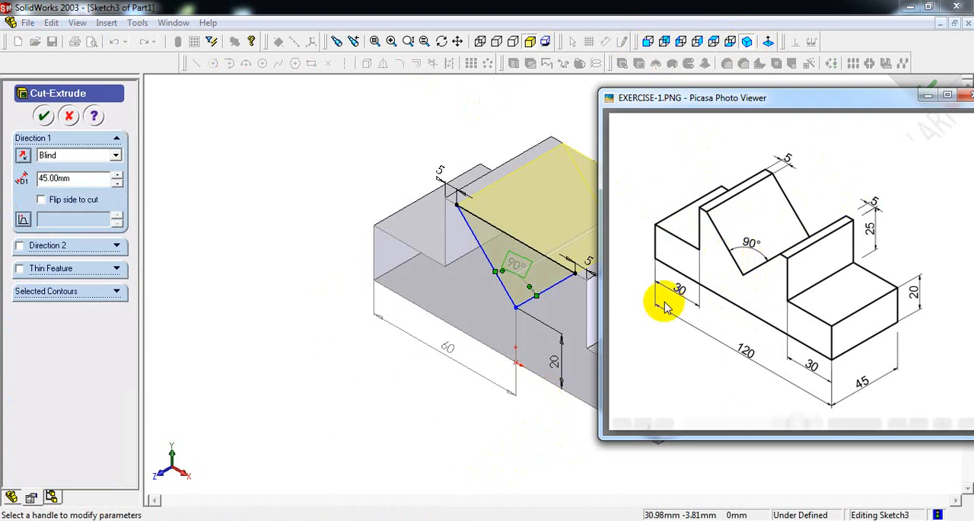
key(alt+Tab)
click(95, 155)
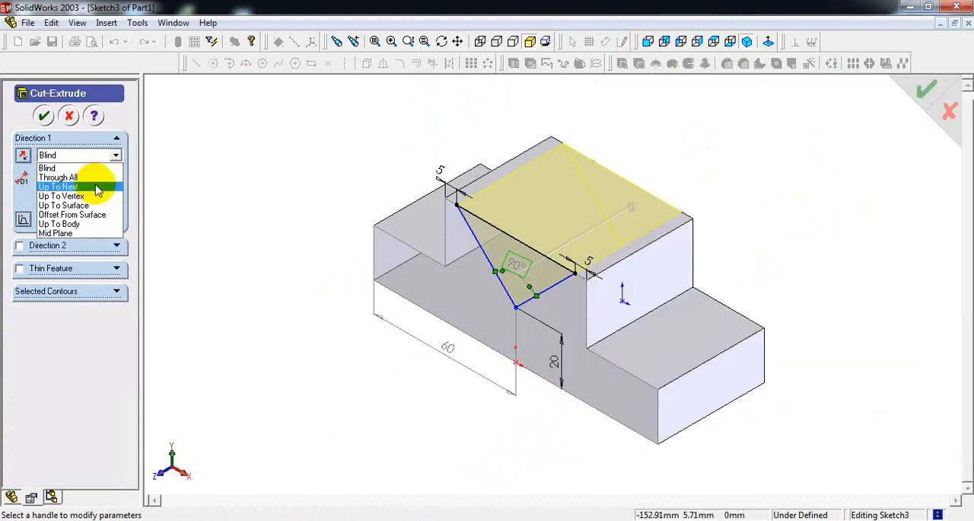
click(99, 183)
click(84, 156)
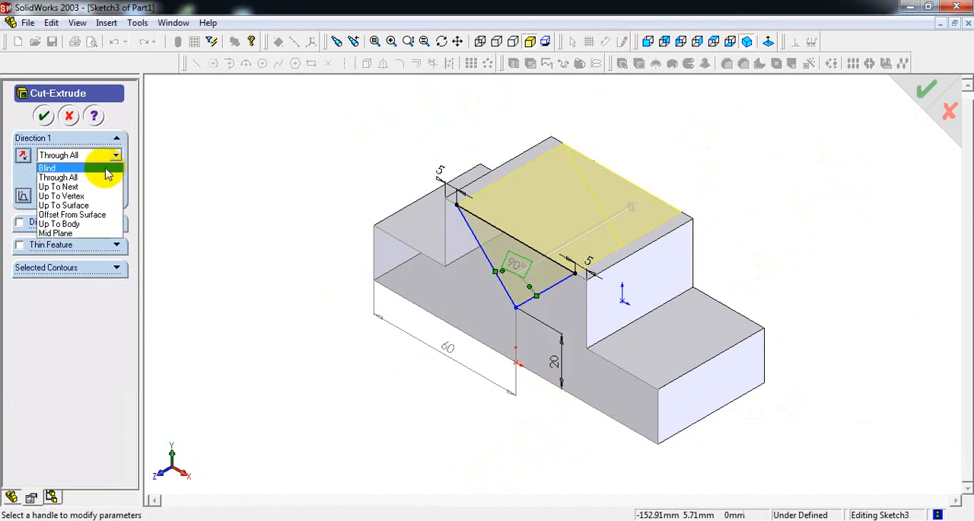
click(98, 172)
drag(79, 180, 29, 179)
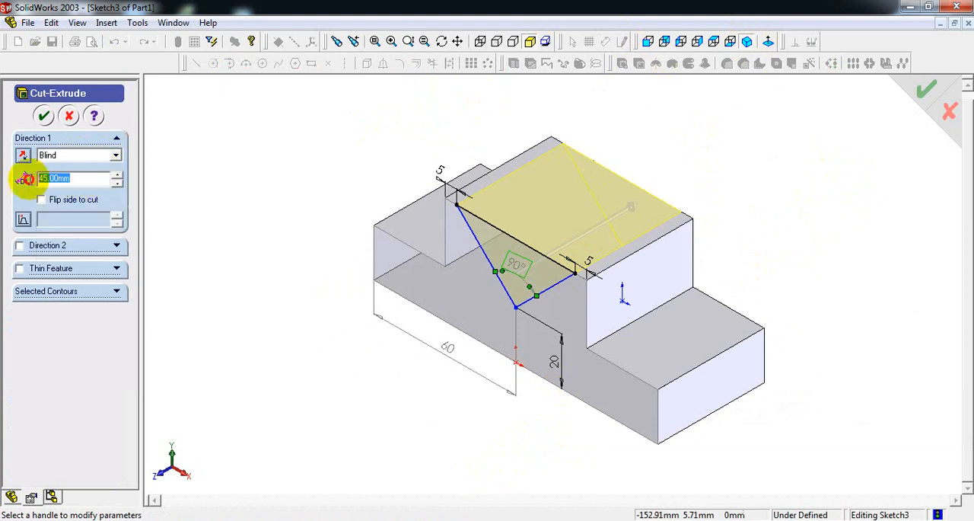
click(114, 156)
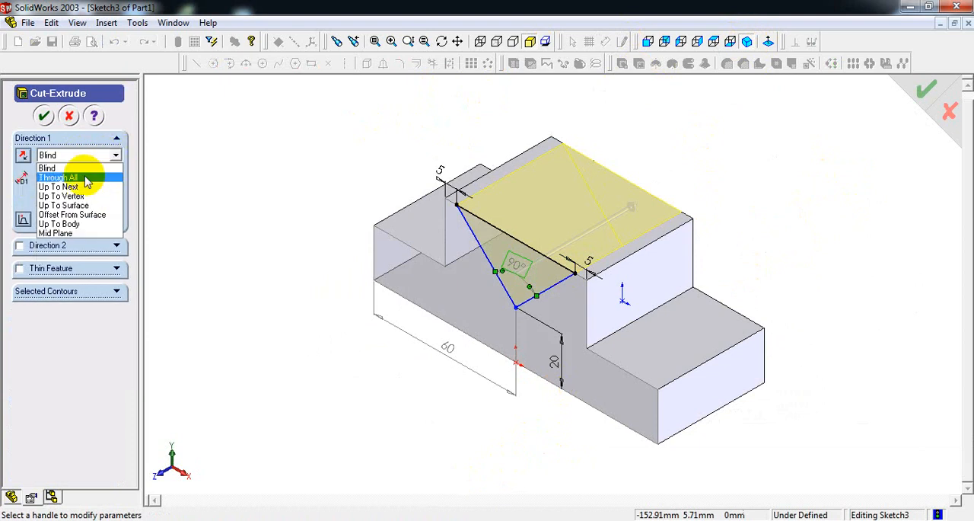
click(86, 179)
click(43, 116)
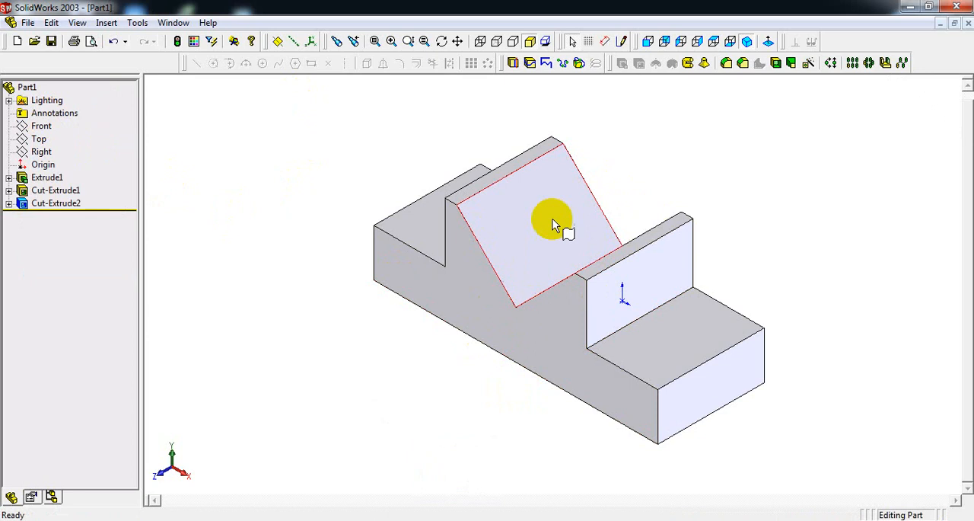
click(491, 519)
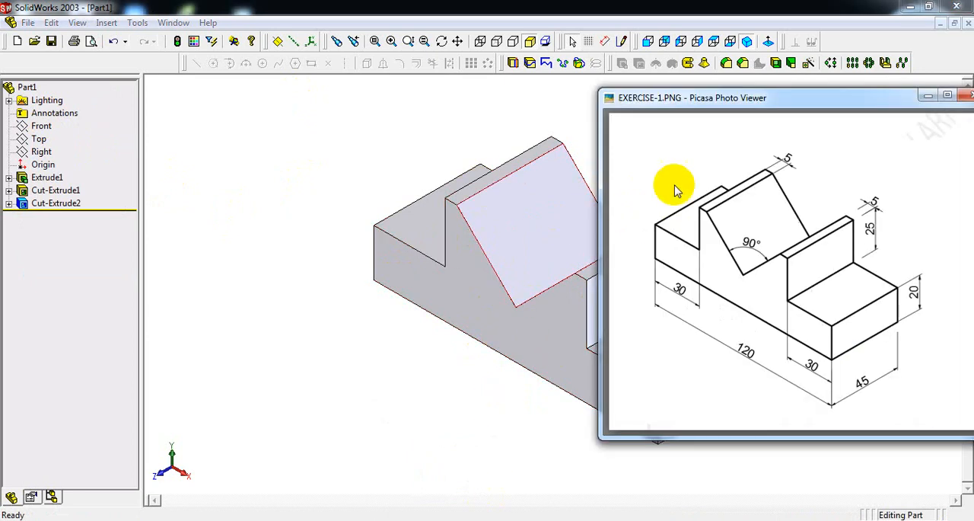
With the reference drawing moved aside, add a reference dimension for the block's overall length along its lower front side.
drag(742, 99, 108, 97)
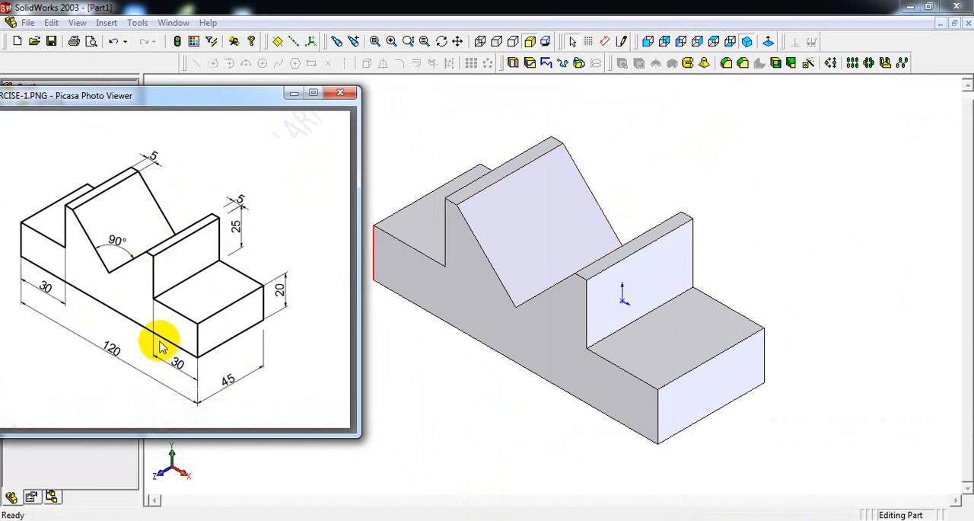
click(610, 41)
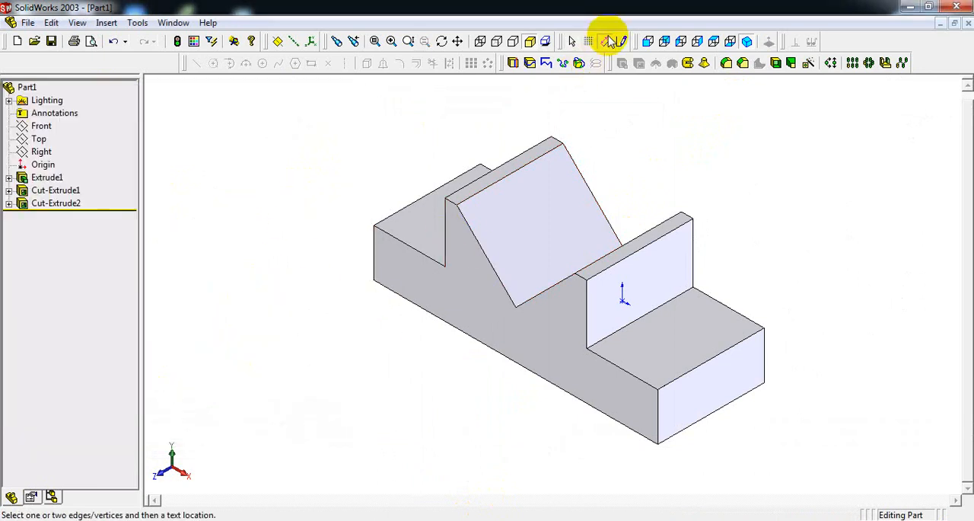
click(374, 271)
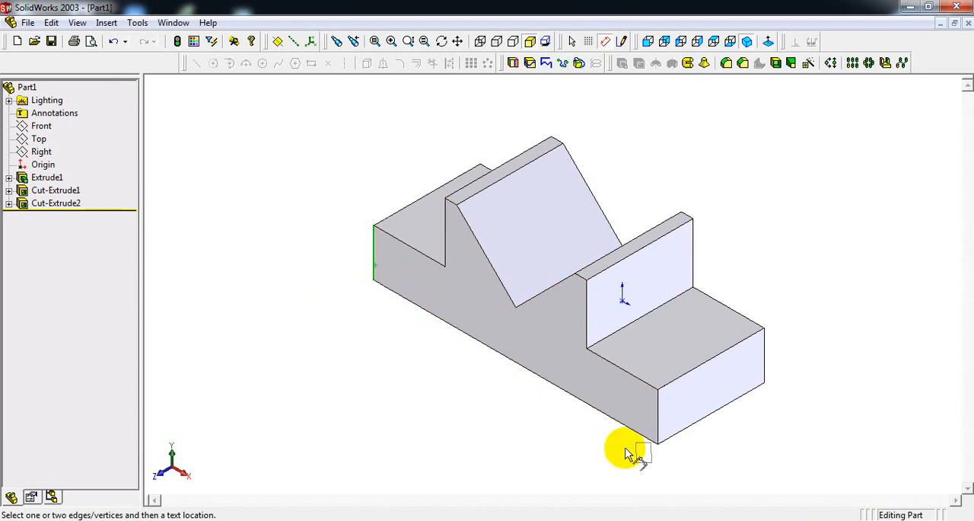
click(658, 420)
click(498, 418)
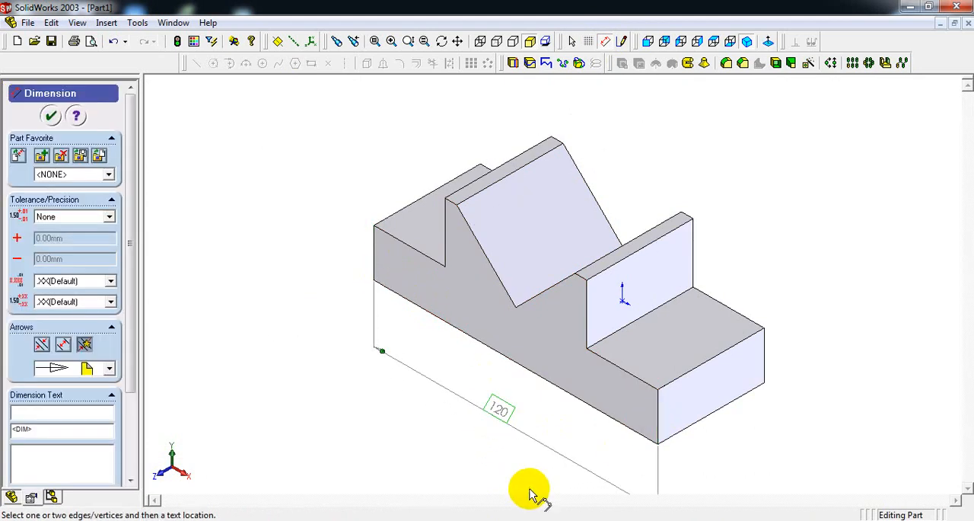
Add reference dimensions for the block's width at its right end and for the top thickness of the right wall.
click(764, 359)
click(658, 406)
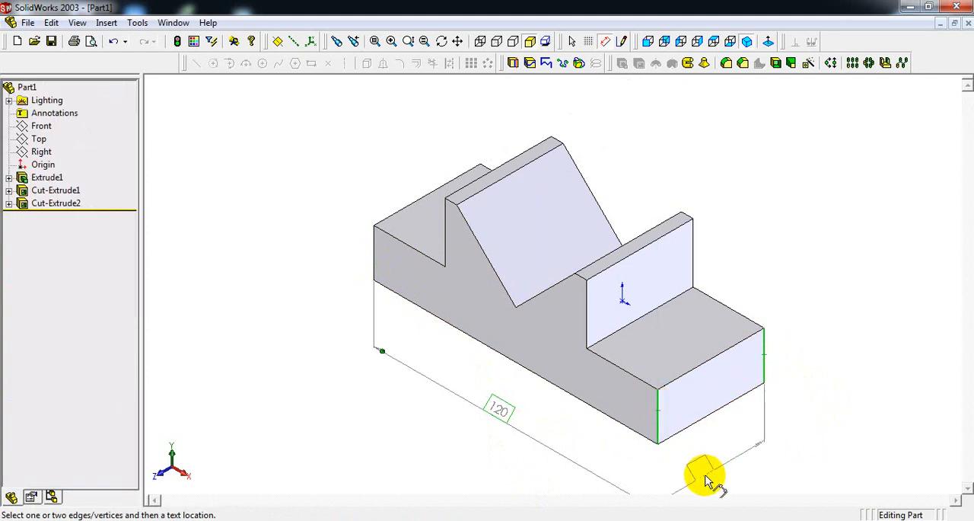
click(715, 466)
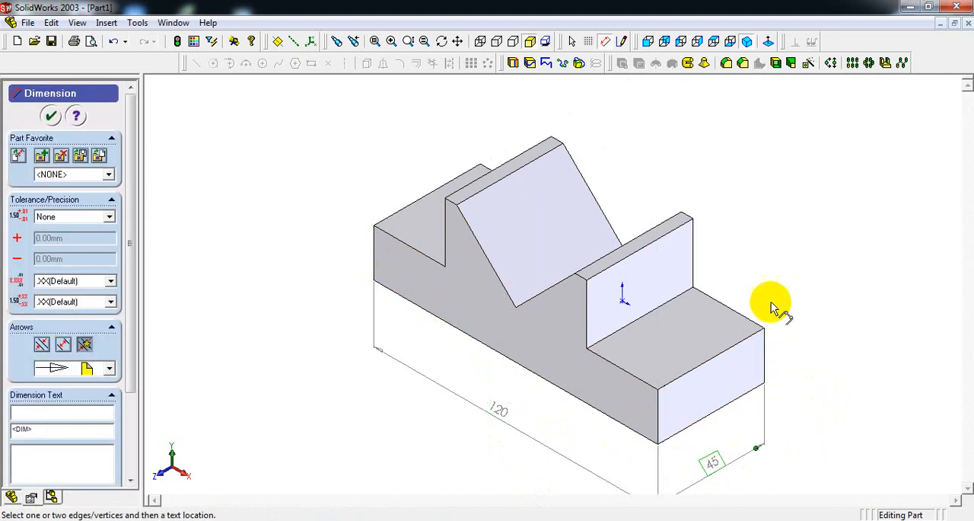
click(687, 220)
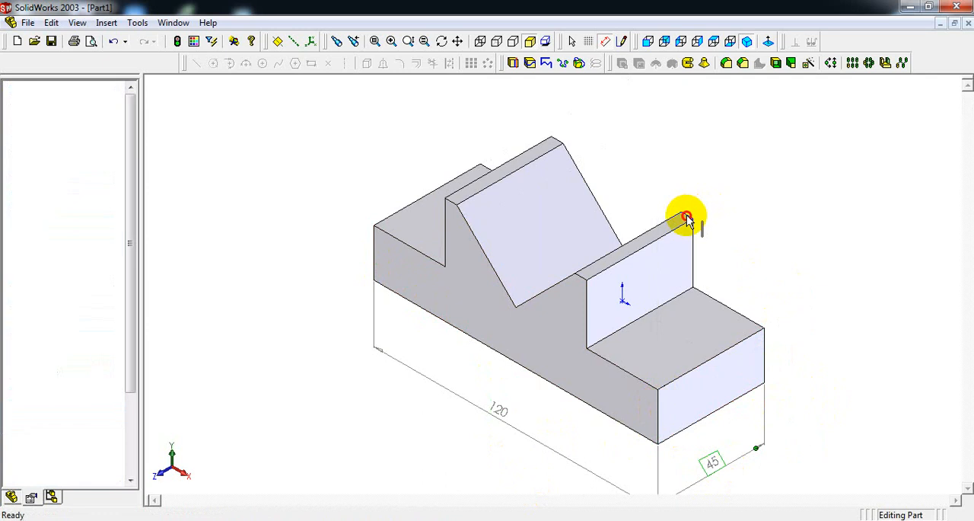
click(700, 204)
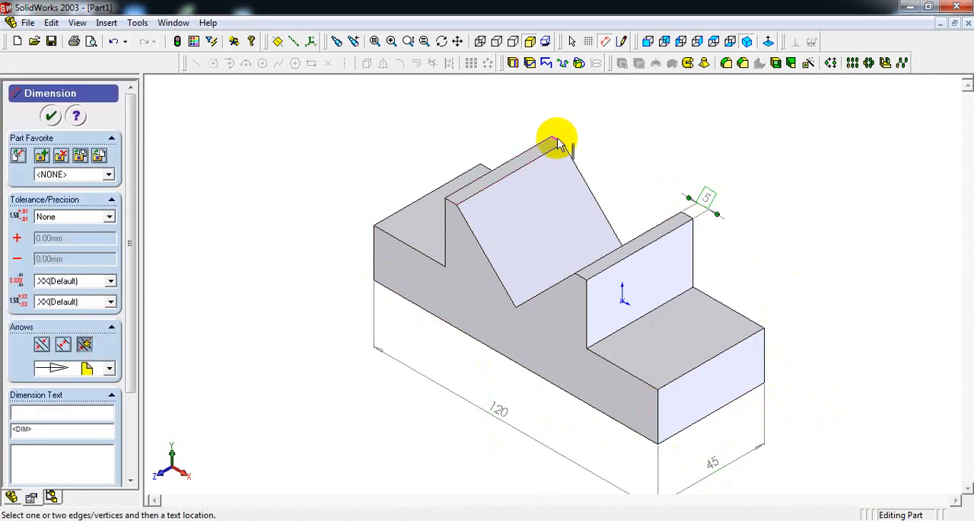
click(555, 145)
click(580, 143)
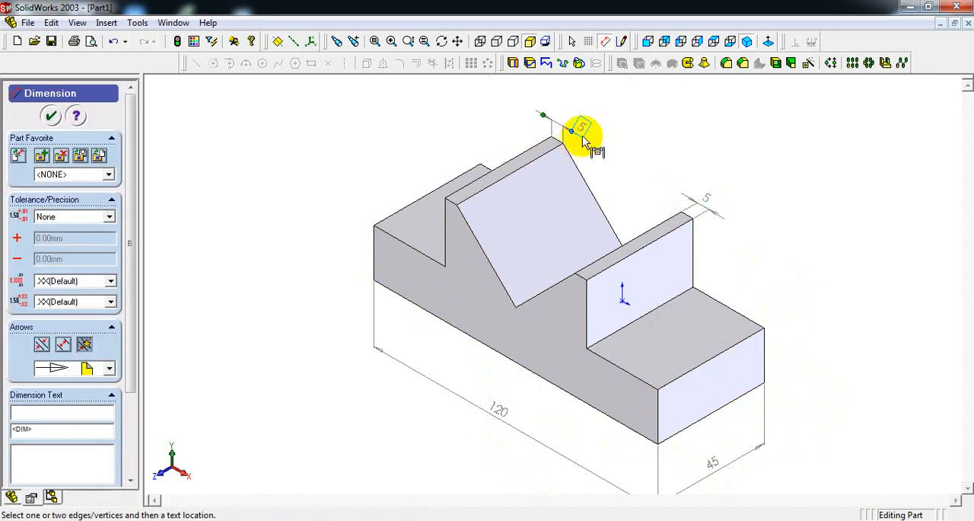
key(Delete)
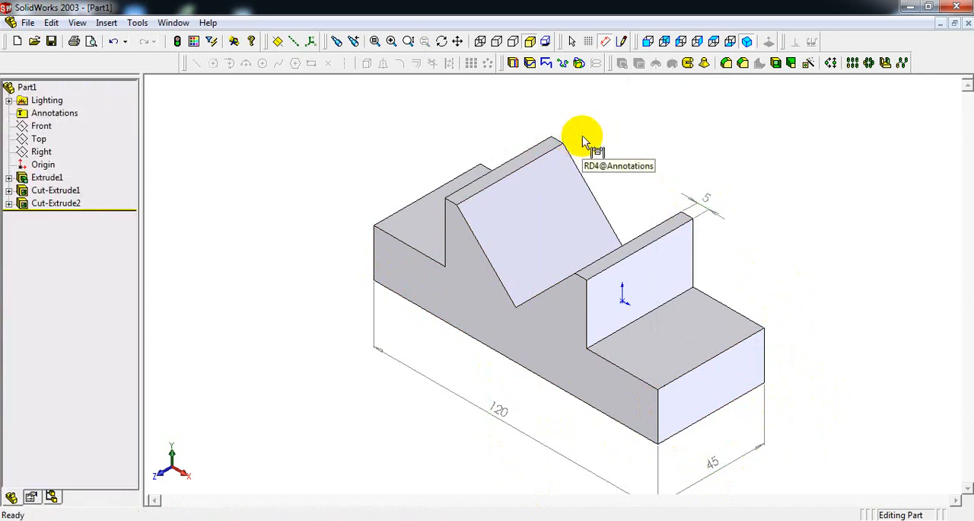
Add reference dimensions for the left wall's top thickness, between its two long edges, and for the V-notch's angle.
click(544, 145)
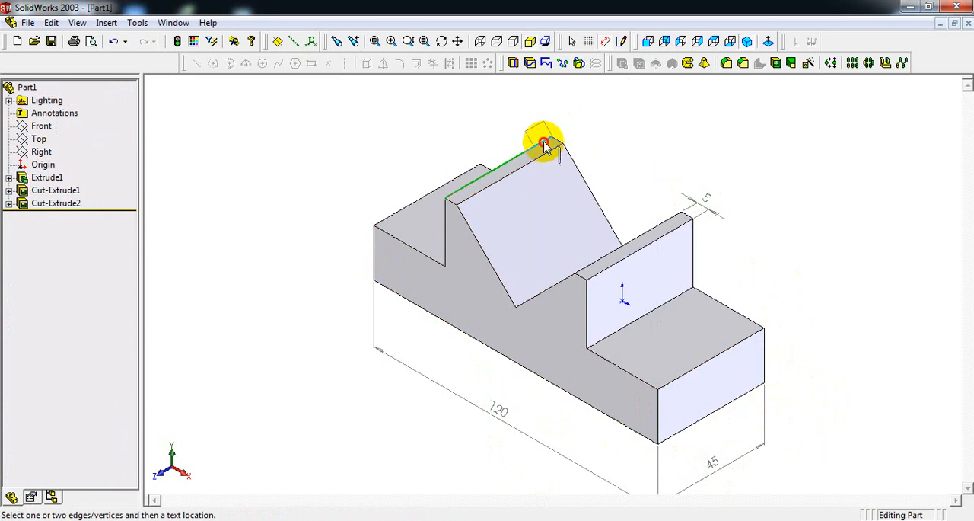
click(595, 139)
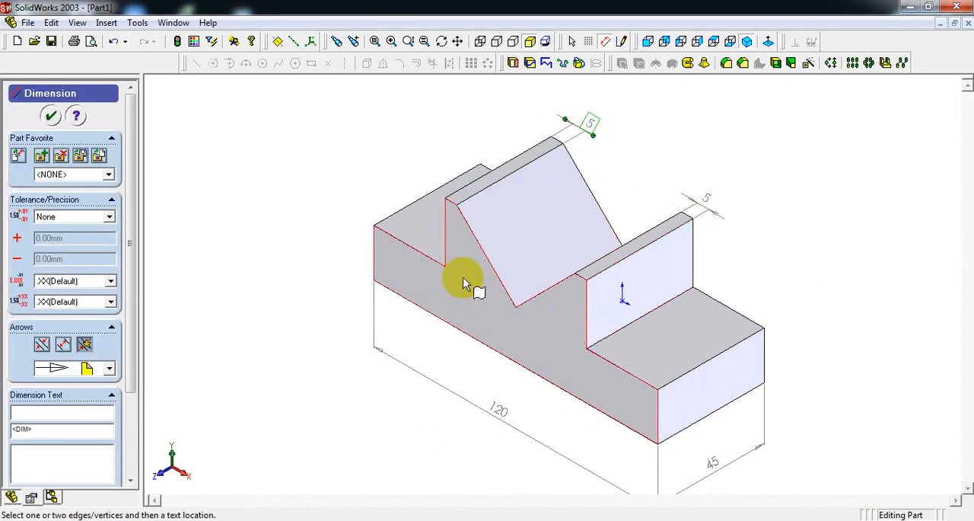
click(493, 271)
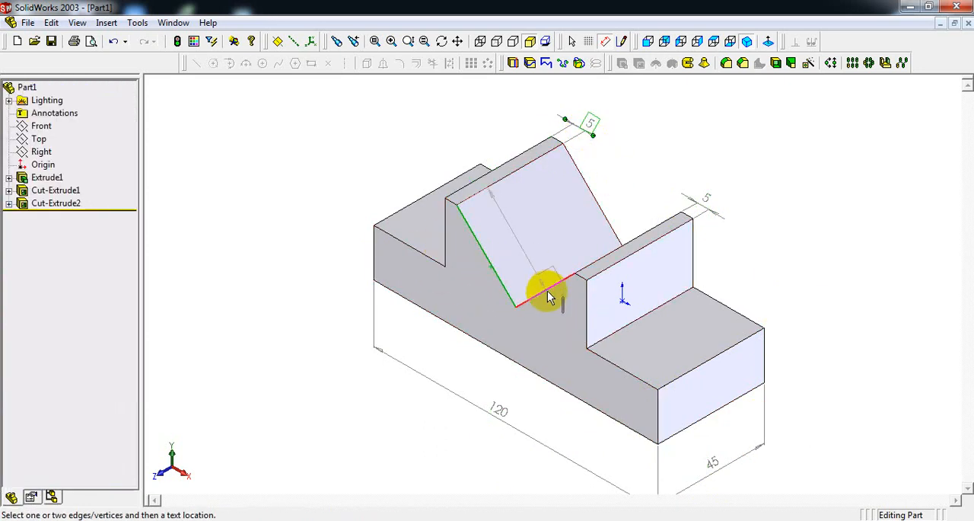
click(542, 288)
click(525, 263)
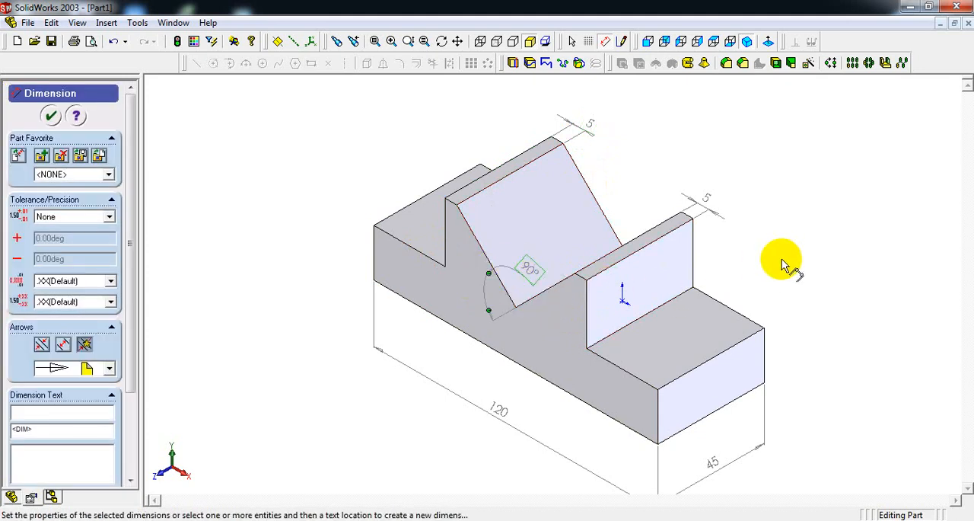
click(616, 367)
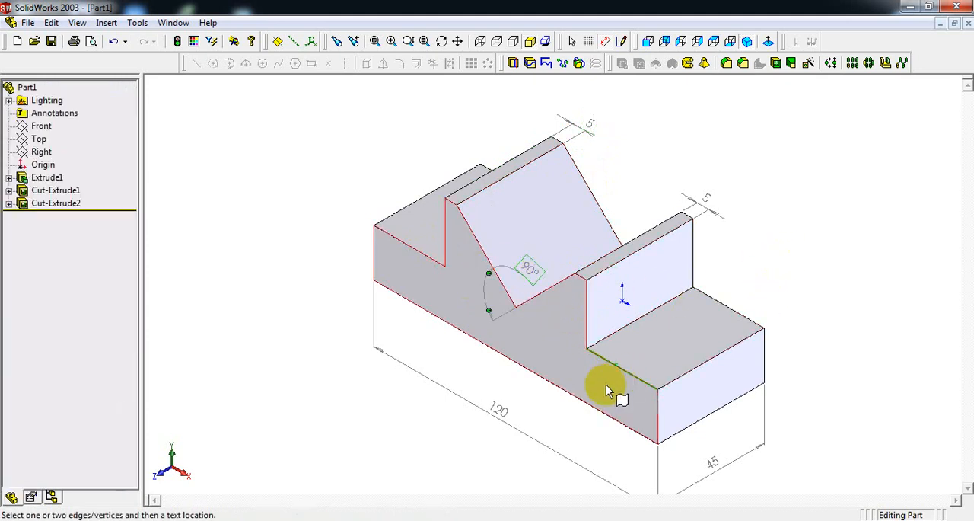
click(605, 388)
click(714, 336)
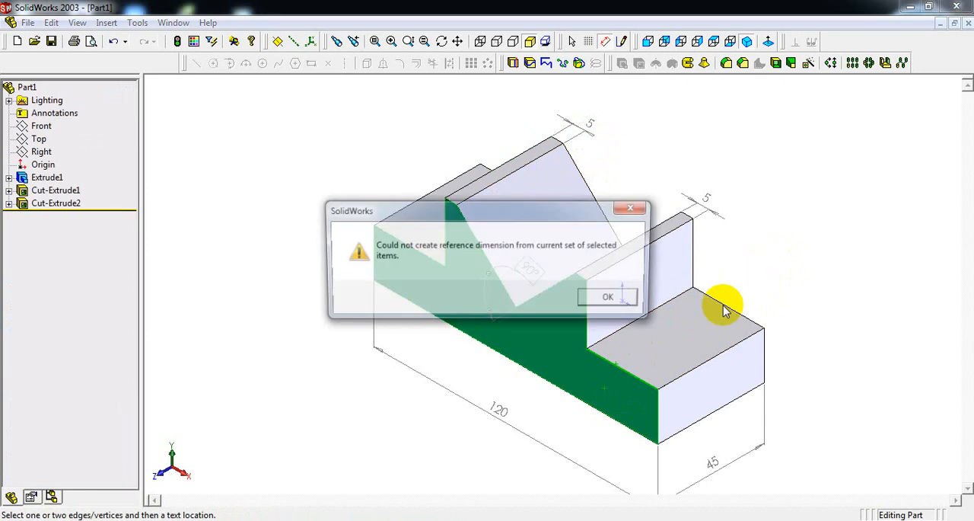
click(620, 298)
Add a reference dimension for the length of the right step along its upper front edge.
click(629, 377)
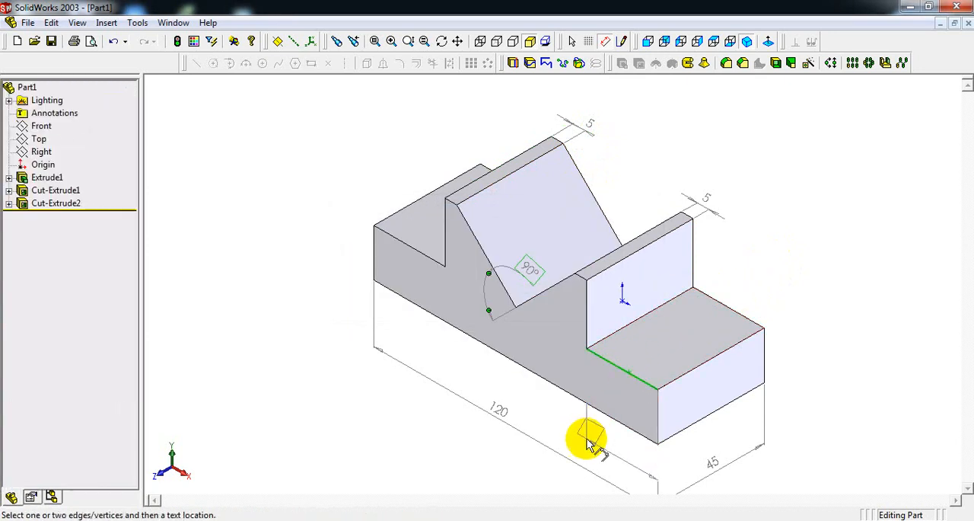
click(626, 403)
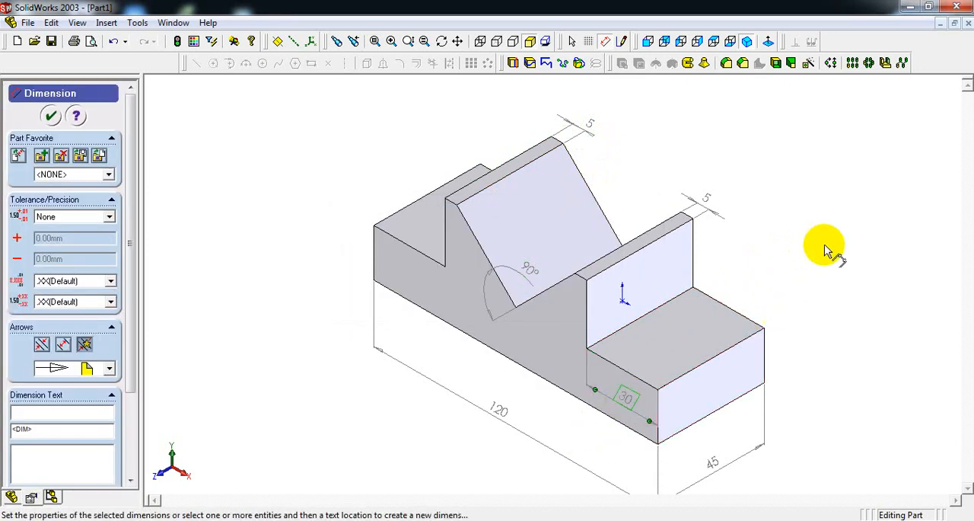
click(770, 247)
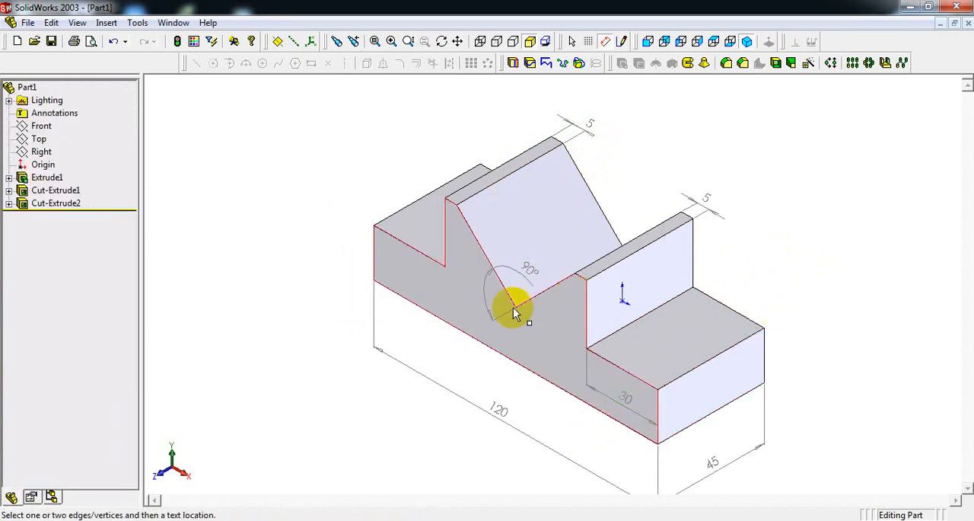
click(752, 357)
click(799, 347)
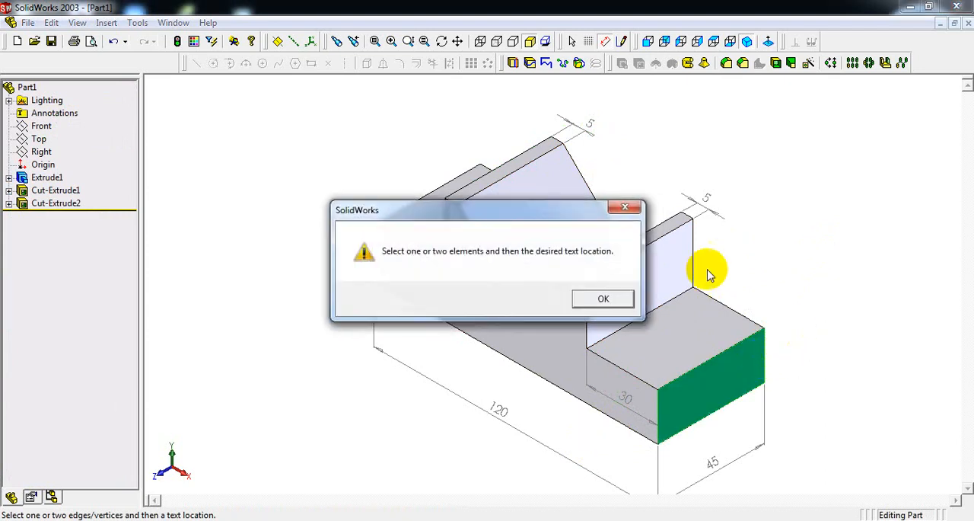
click(601, 297)
Add vertical reference dimensions for the right step's end-face height and for the height of the wall above that step.
click(737, 344)
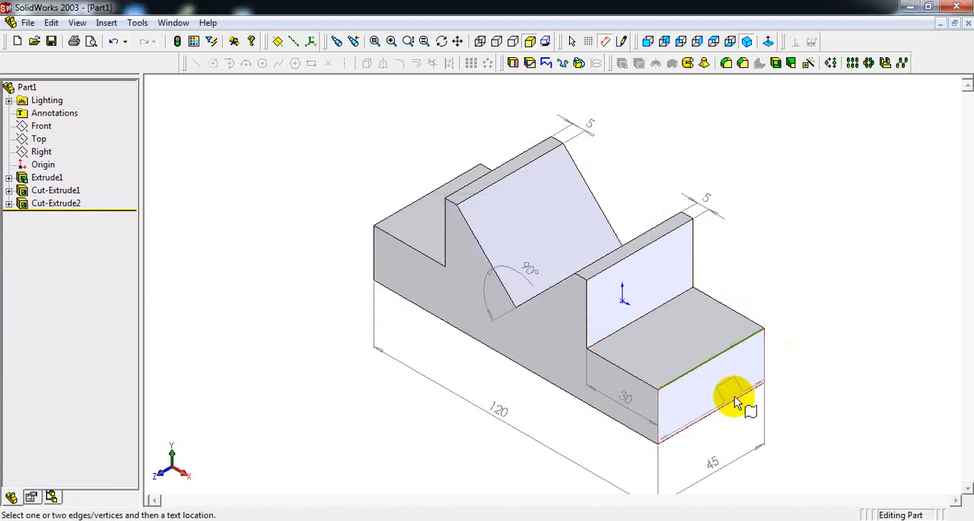
click(752, 388)
click(792, 340)
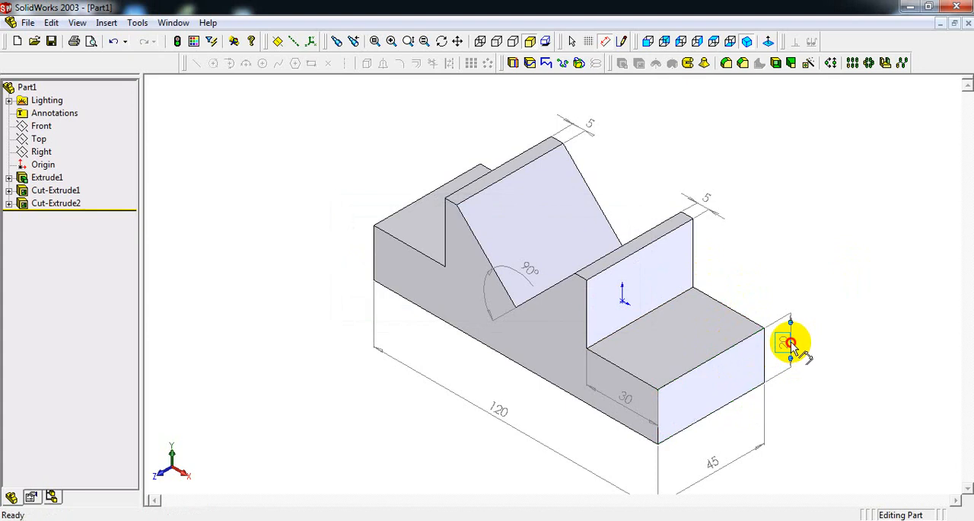
click(673, 240)
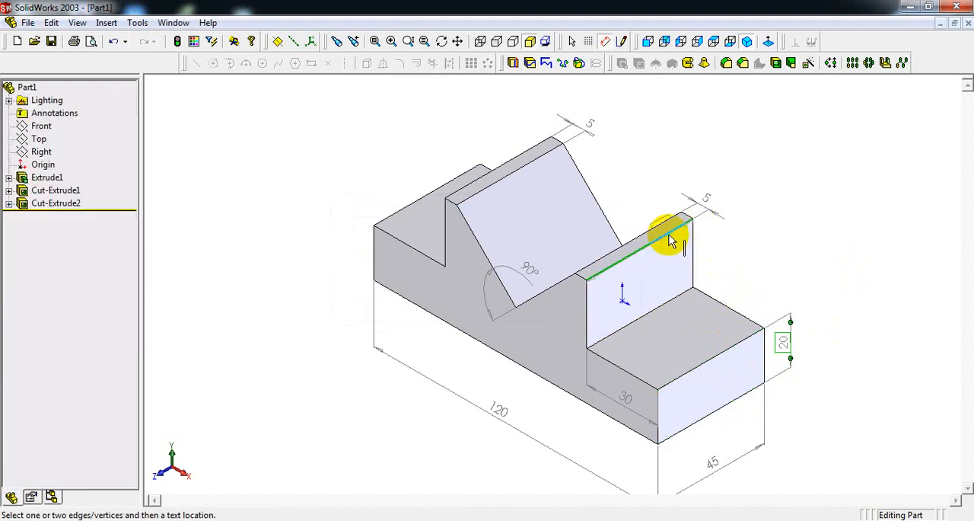
click(676, 306)
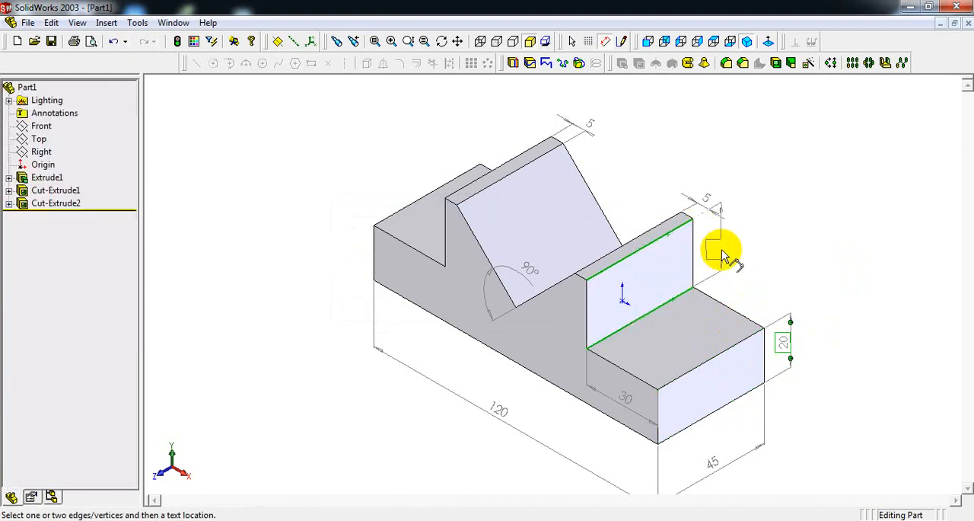
click(716, 251)
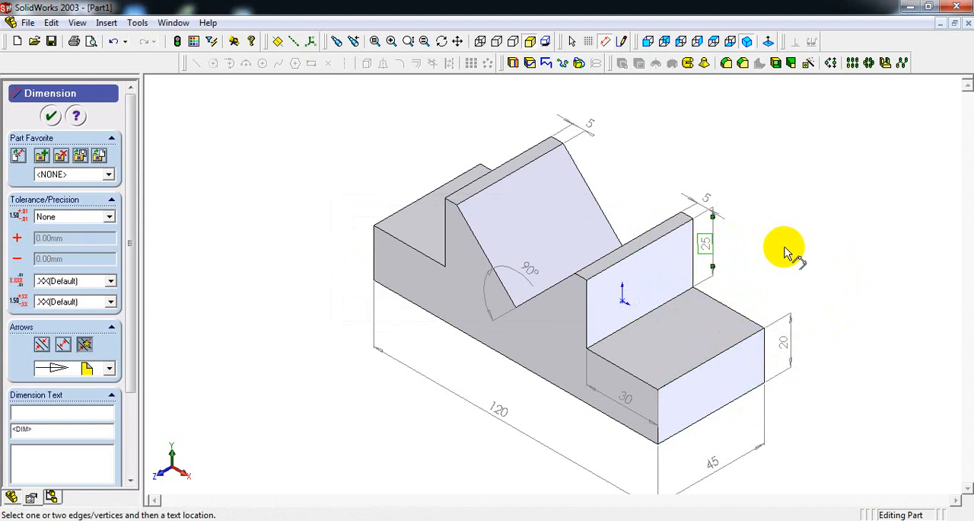
Add a vertical reference dimension from the block's bottom front edge to the top of the left wall.
click(451, 202)
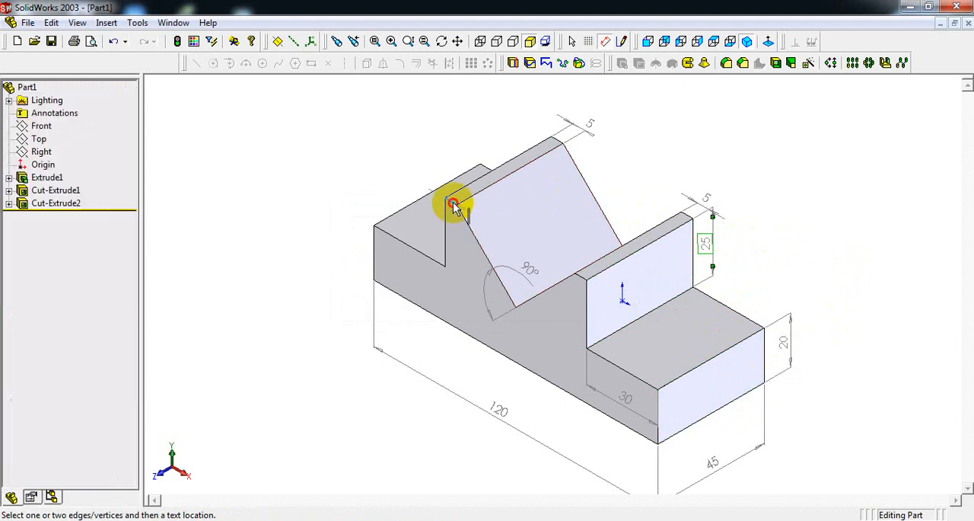
click(447, 321)
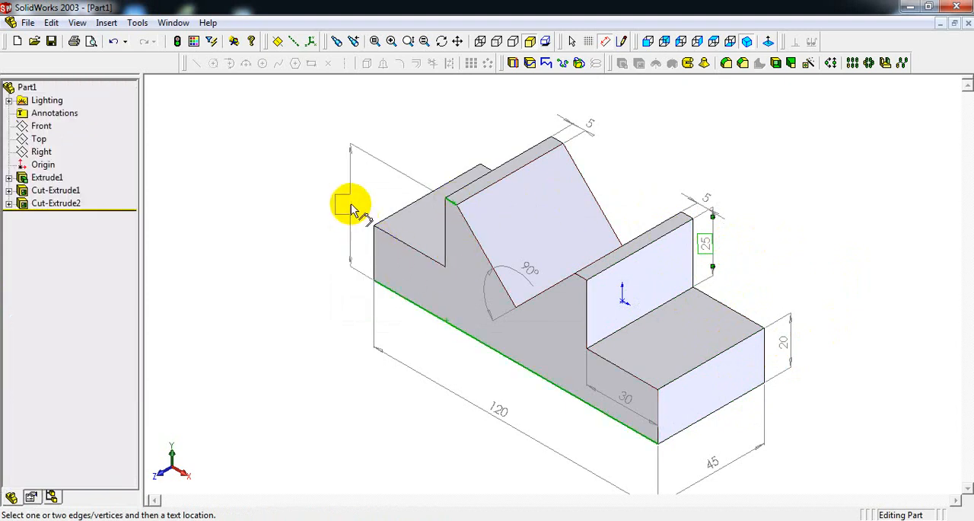
click(334, 201)
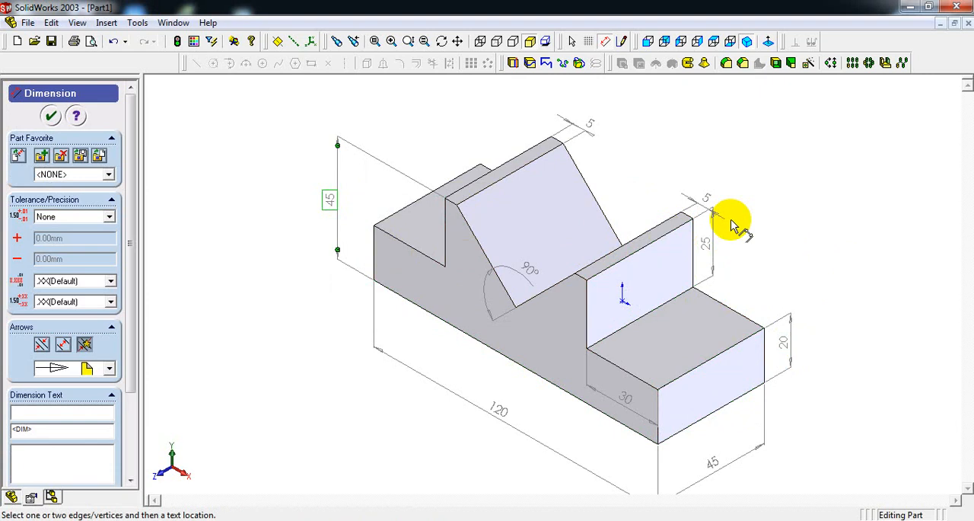
Save the part as "exercise - 1 mcad" in the M-CAD EXERCISE PART DRAWING AND ASSEMBLY folder.
click(28, 23)
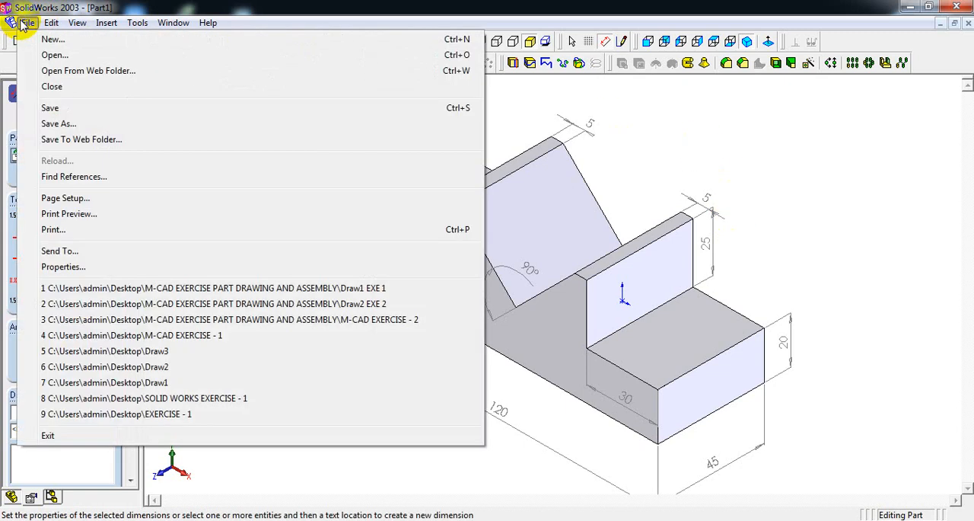
click(49, 109)
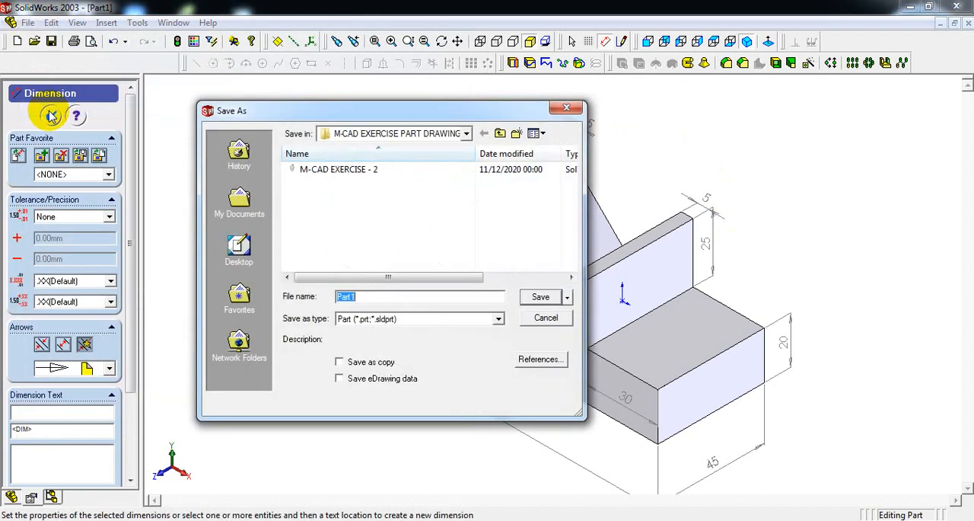
click(237, 249)
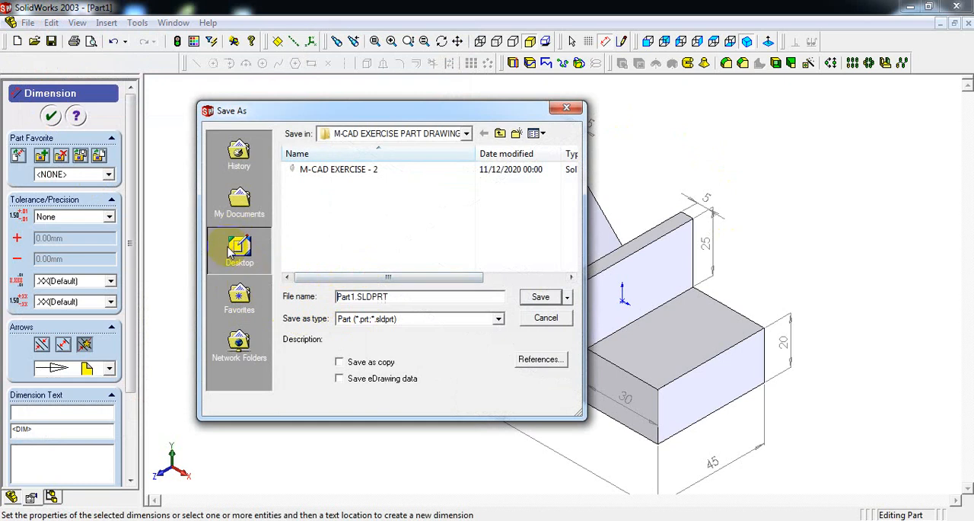
double_click(351, 296)
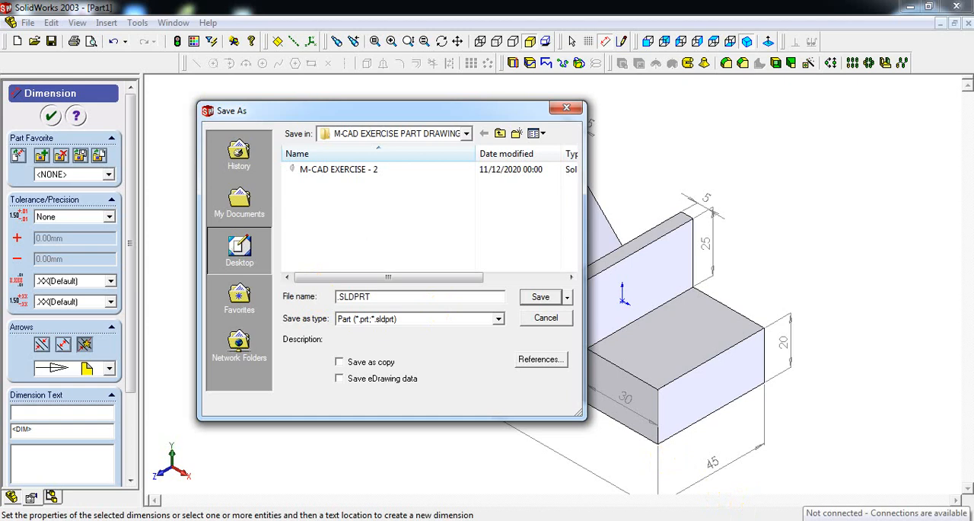
text(exercise - 1 mcad)
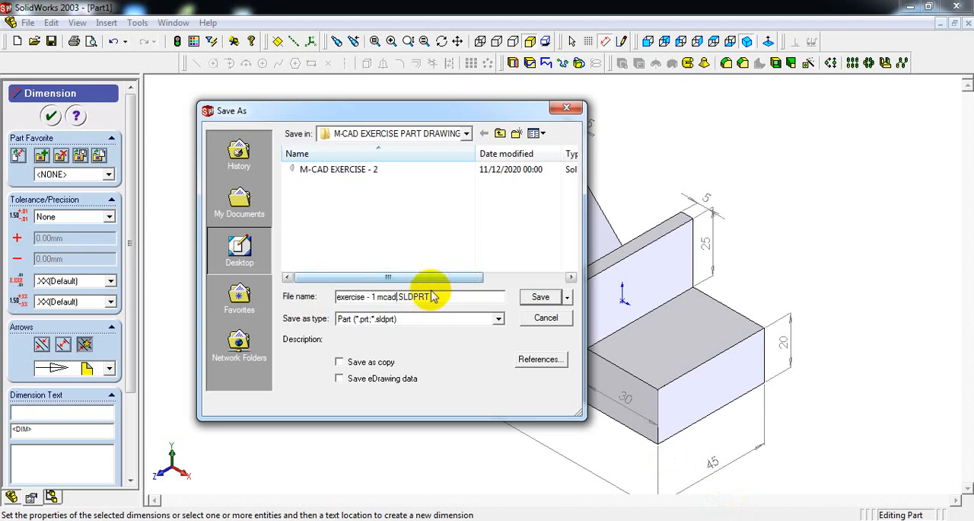
click(540, 296)
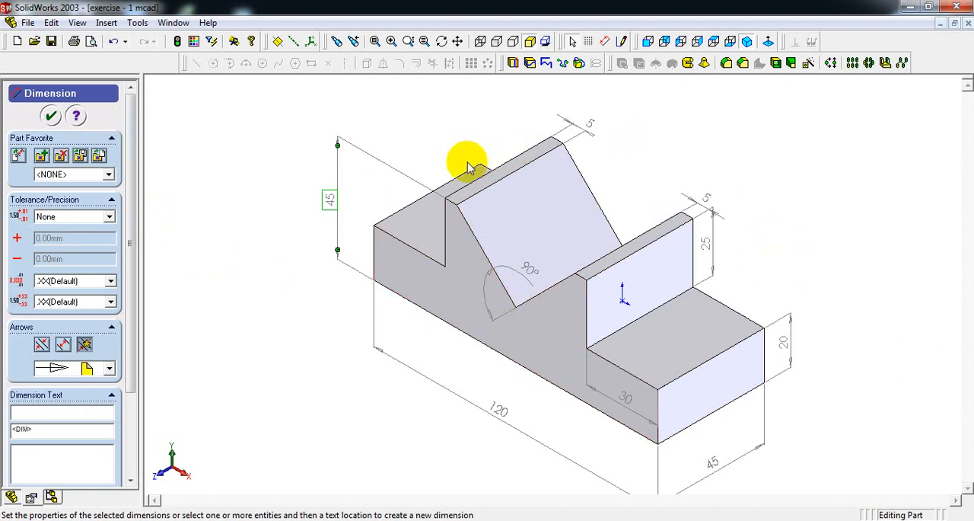
Create a new drawing document from the Drawing template and dismiss the template version warning.
click(27, 23)
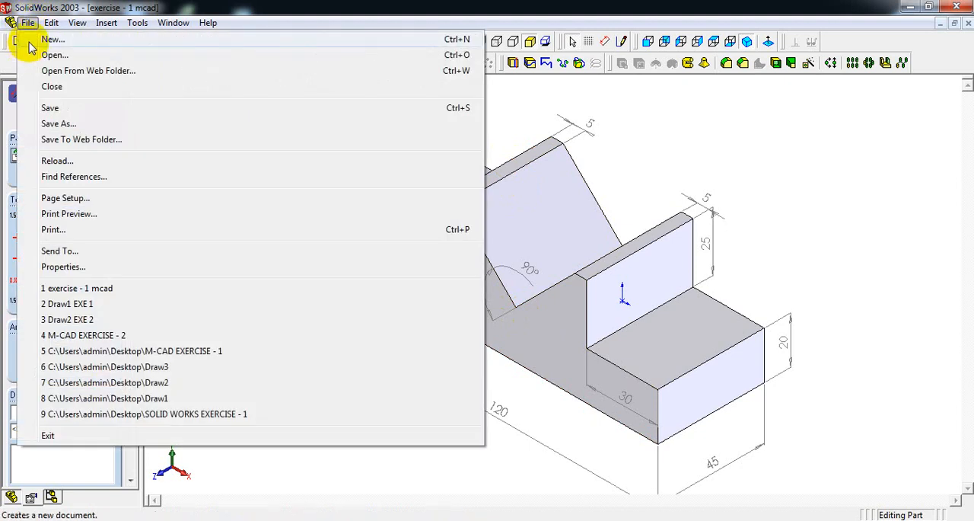
click(31, 47)
click(488, 195)
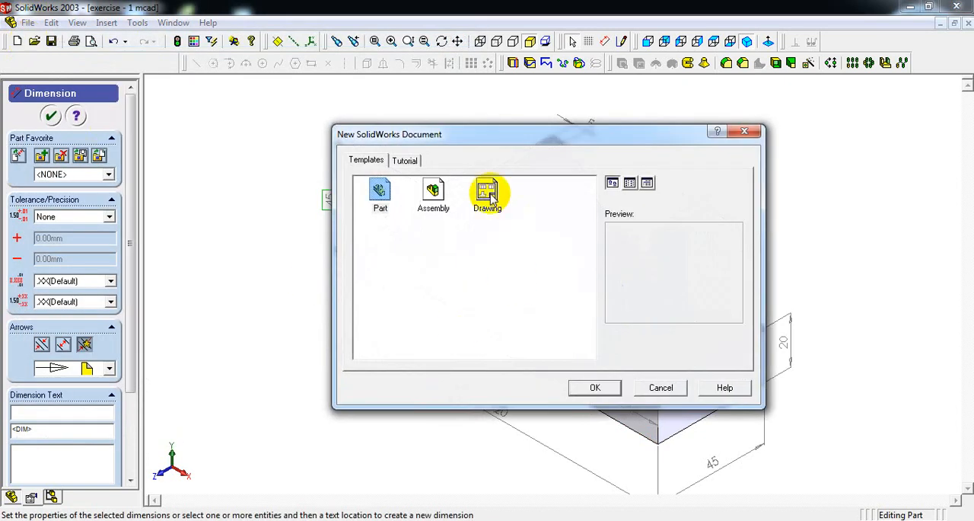
click(587, 388)
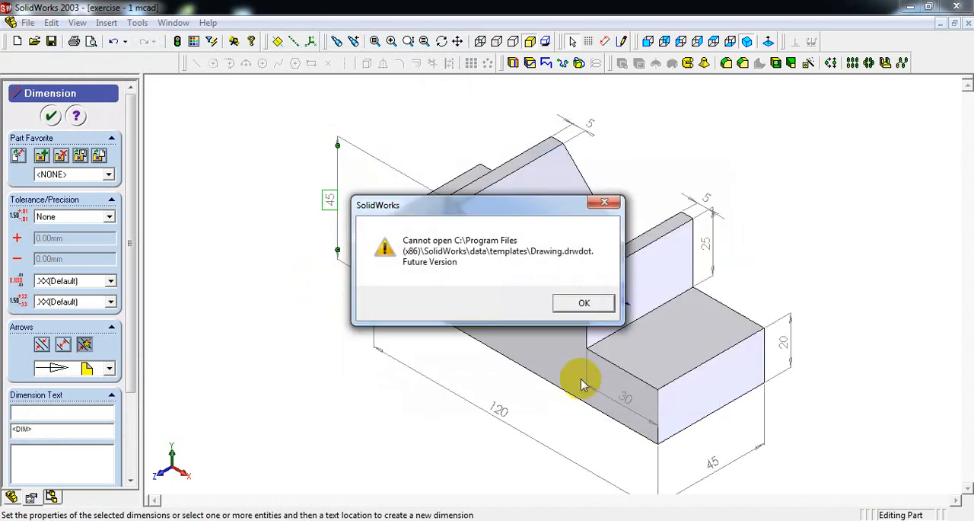
key(Return)
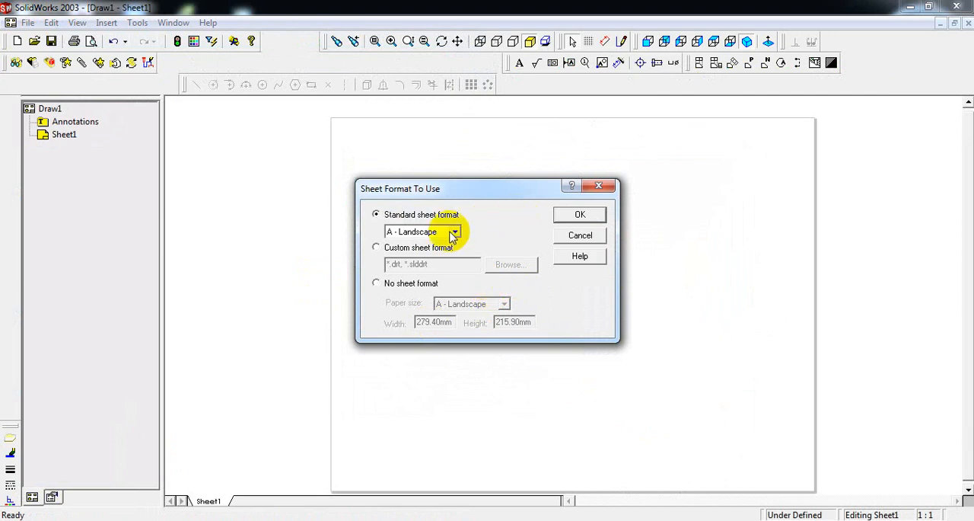
Set the drawing sheet to no sheet format with A4 - Landscape paper size.
click(376, 284)
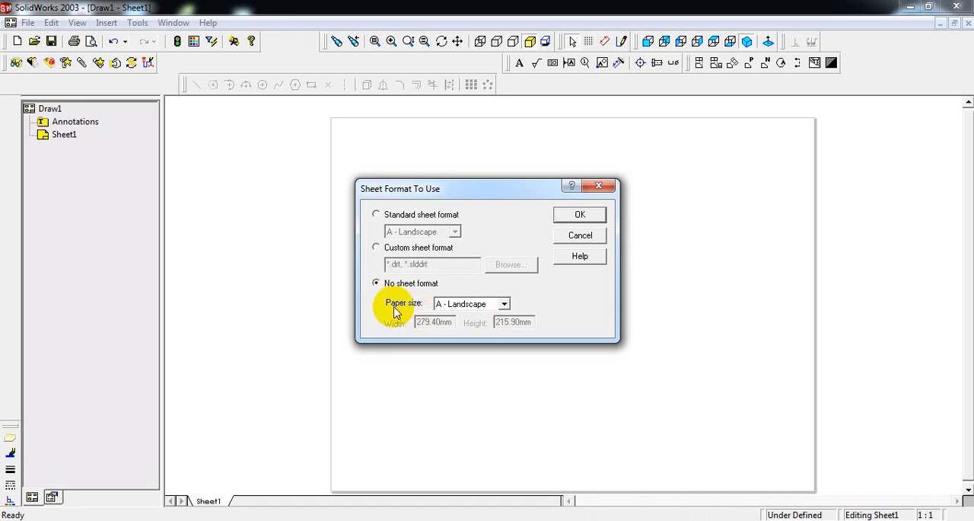
click(504, 303)
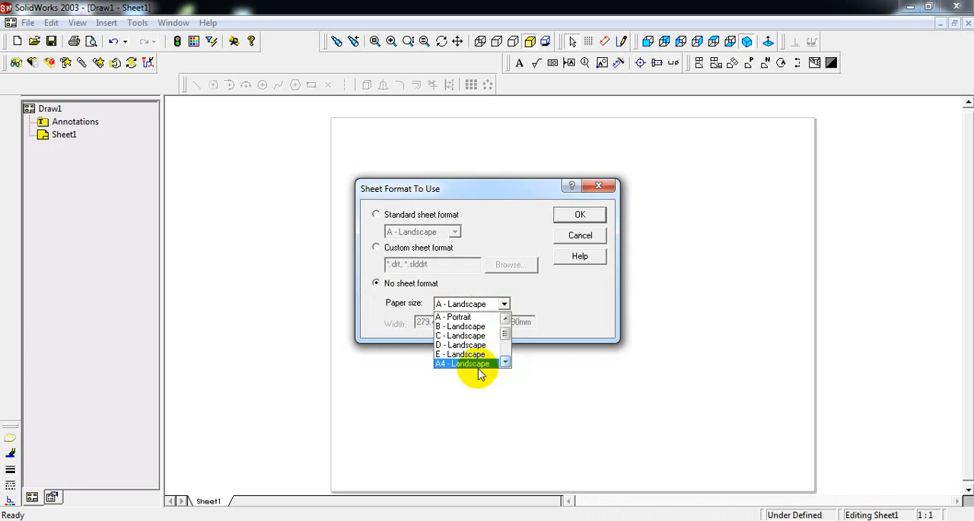
click(479, 364)
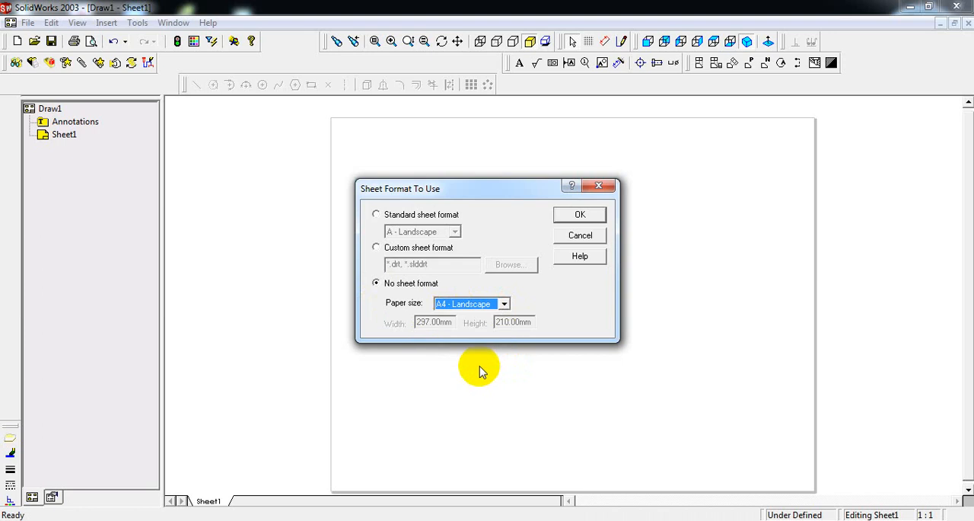
click(592, 217)
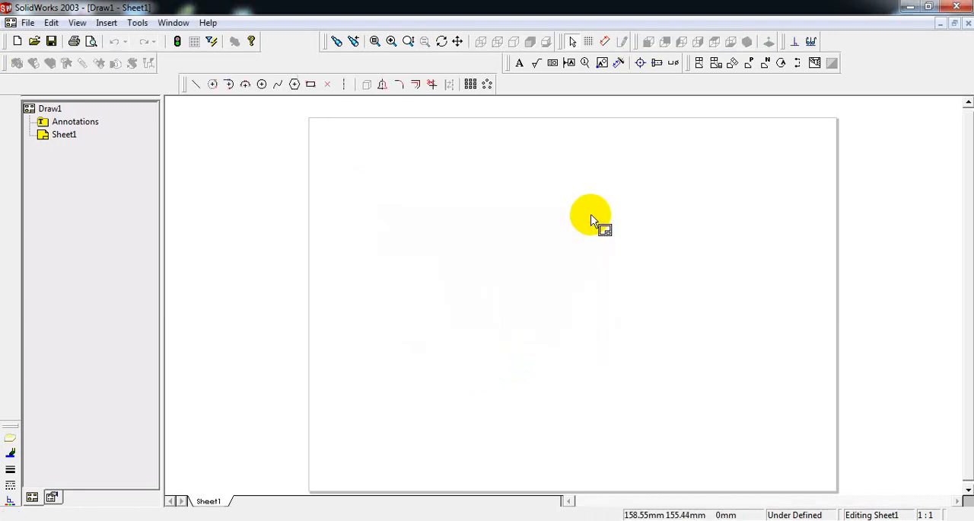
Place an isometric predefined view of "exercise - 1 mcad" in the sheet's lower right area and shift it slightly up and left.
click(752, 65)
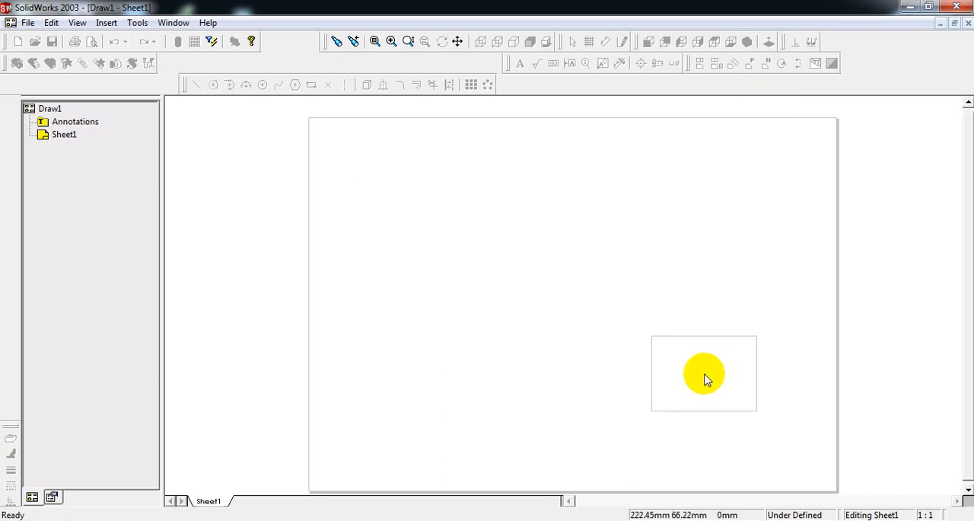
click(701, 382)
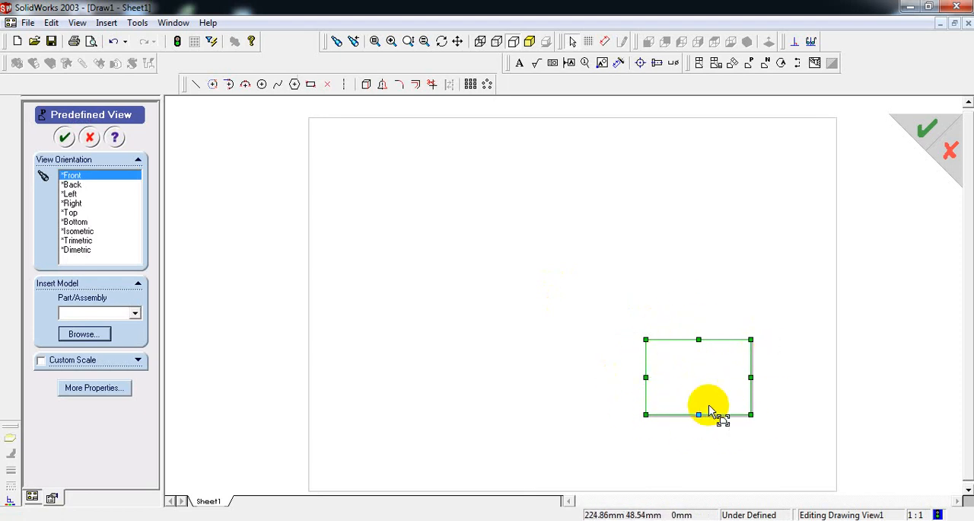
click(76, 232)
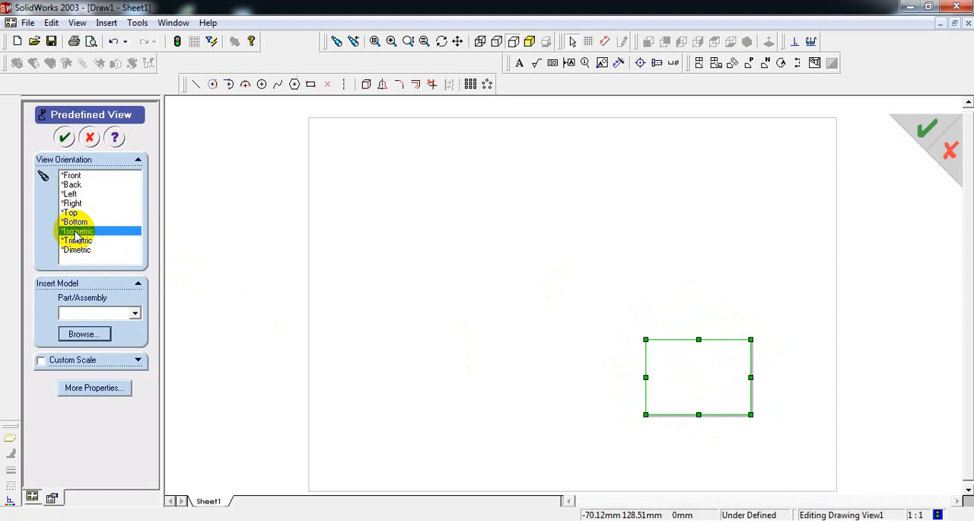
click(95, 340)
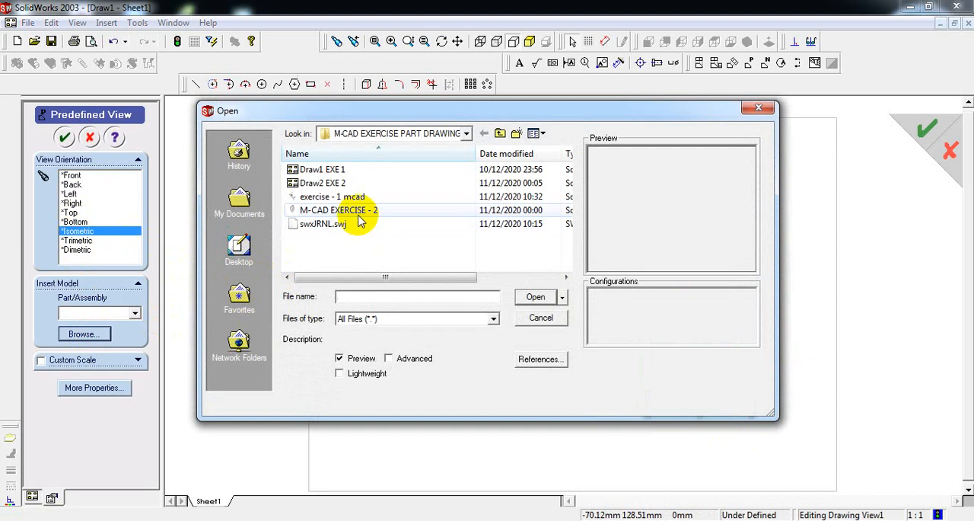
click(338, 198)
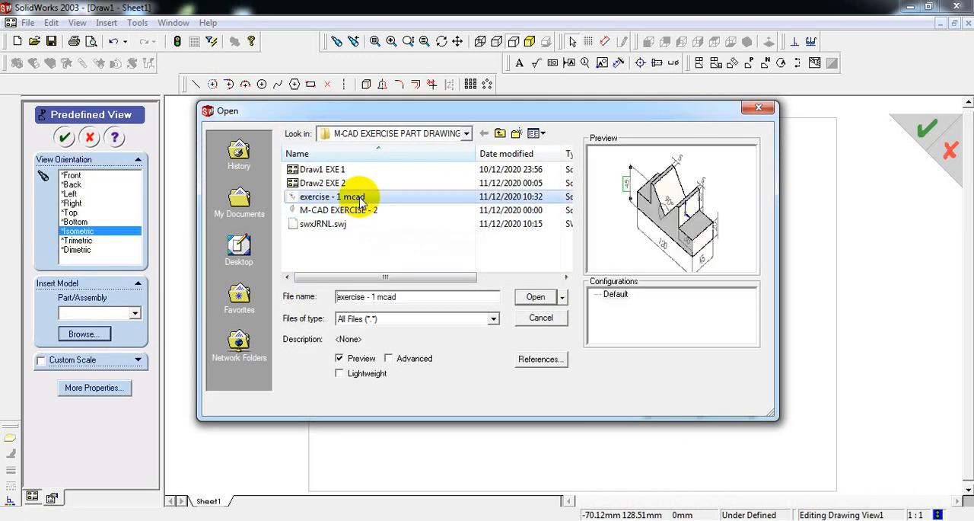
click(535, 297)
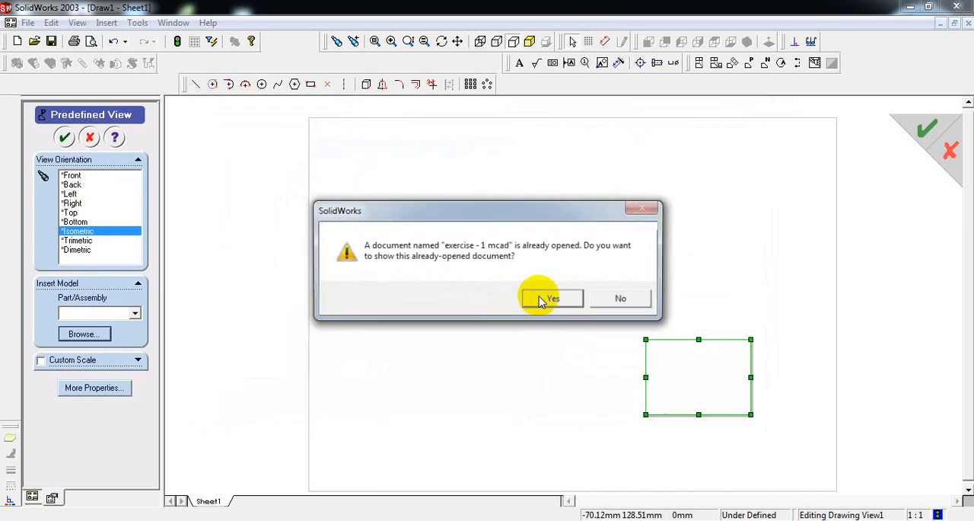
click(551, 301)
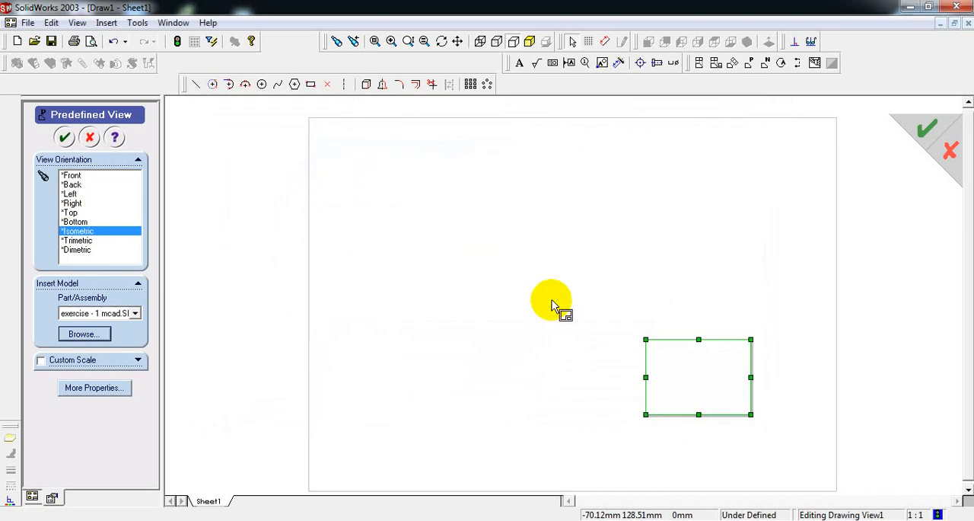
click(64, 137)
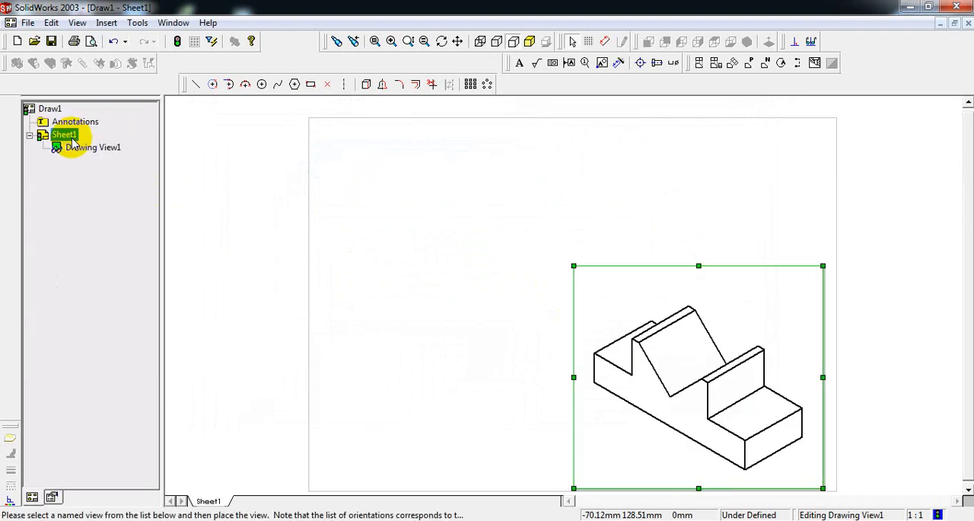
drag(746, 268, 737, 243)
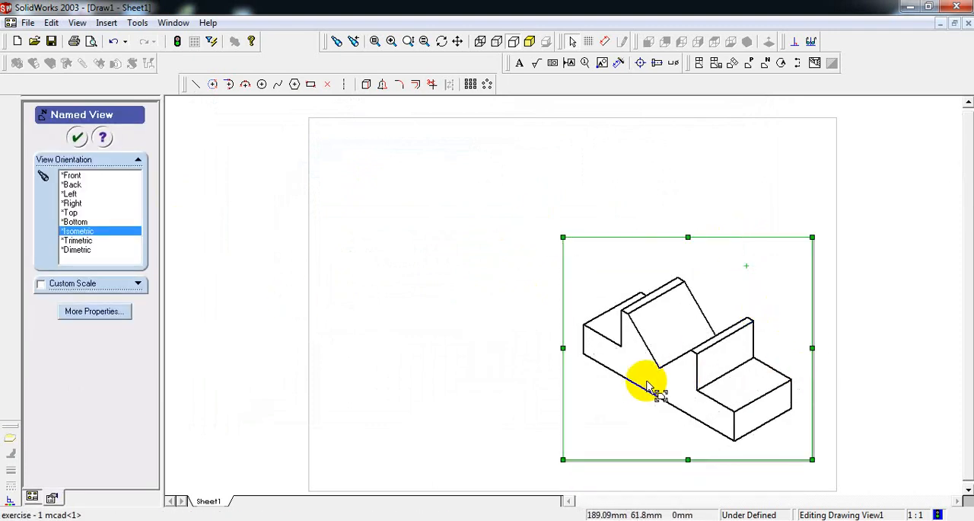
click(470, 220)
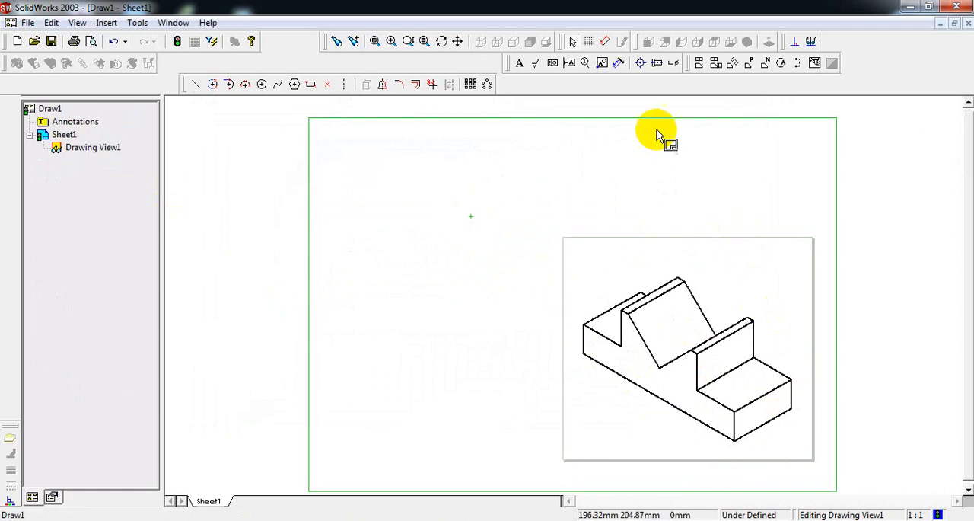
Generate the standard three views from the isometric view's model, with tangent edges visible.
click(715, 64)
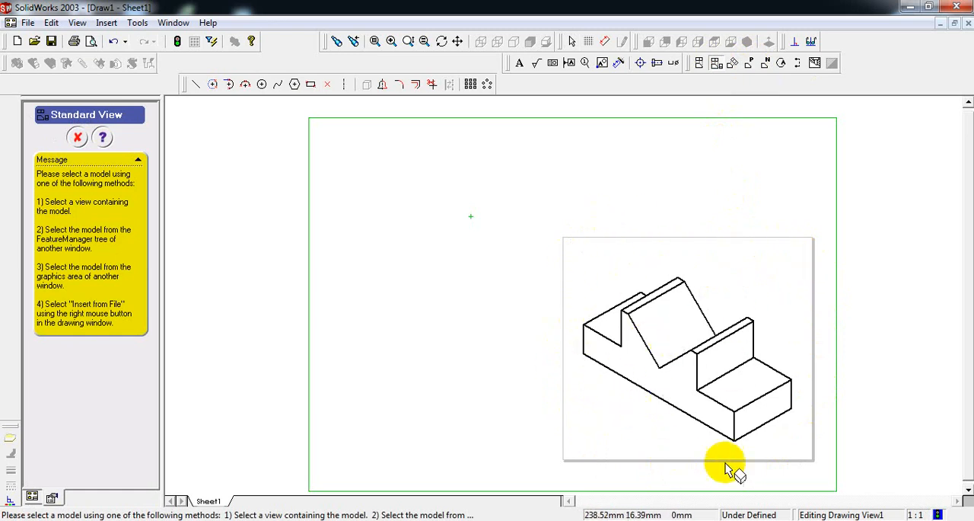
click(765, 282)
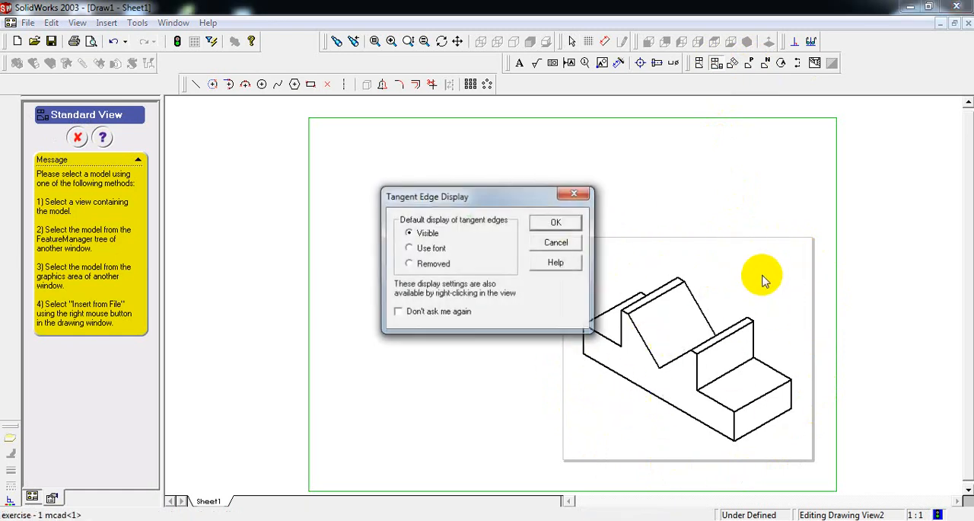
click(559, 225)
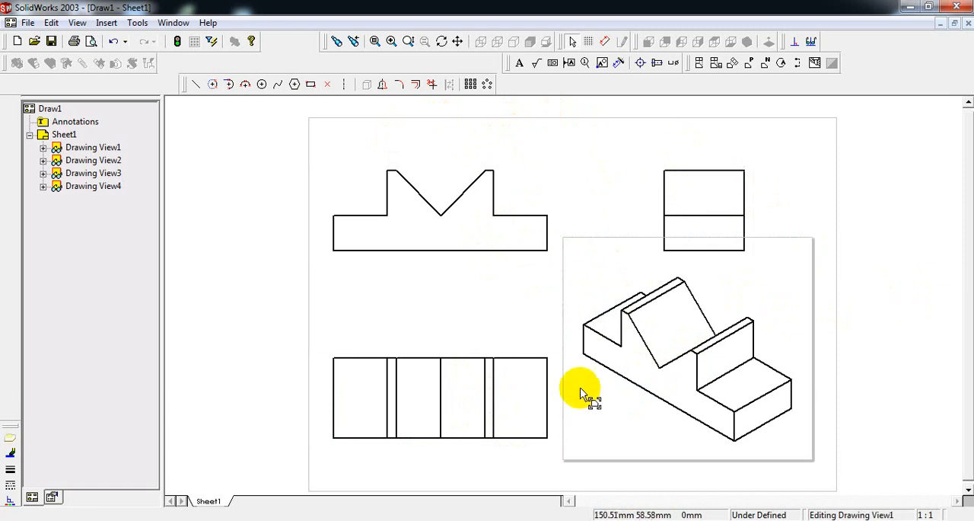
Import the model's dimensions into all drawing views, eliminating duplicates.
click(106, 22)
click(133, 43)
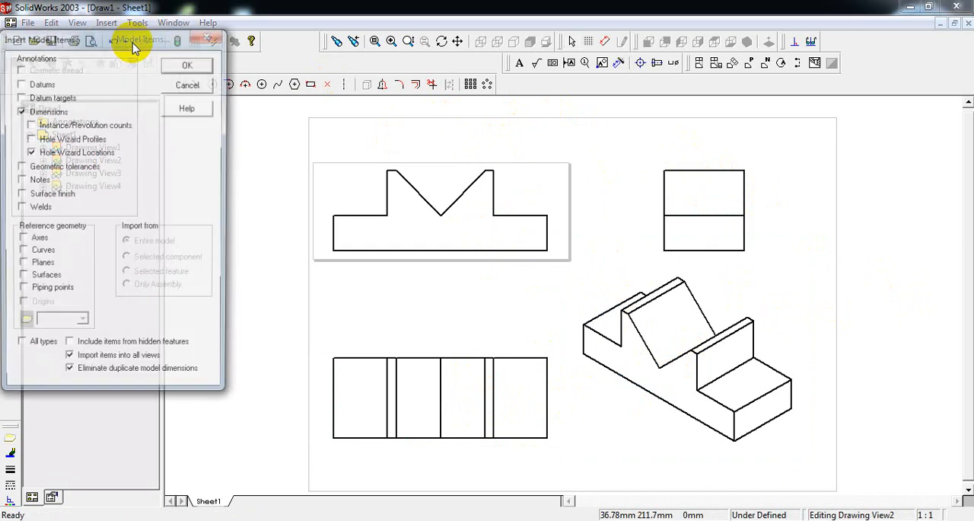
click(189, 67)
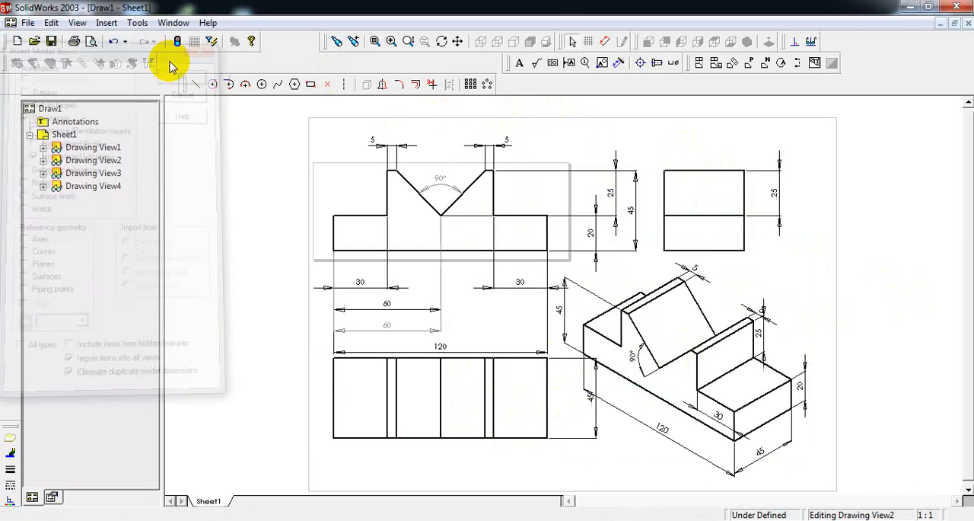
click(110, 22)
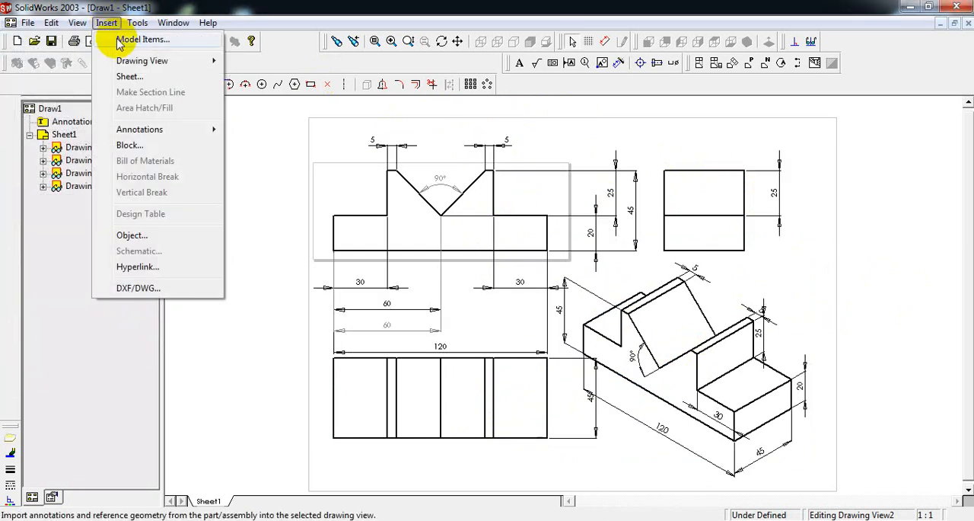
click(235, 125)
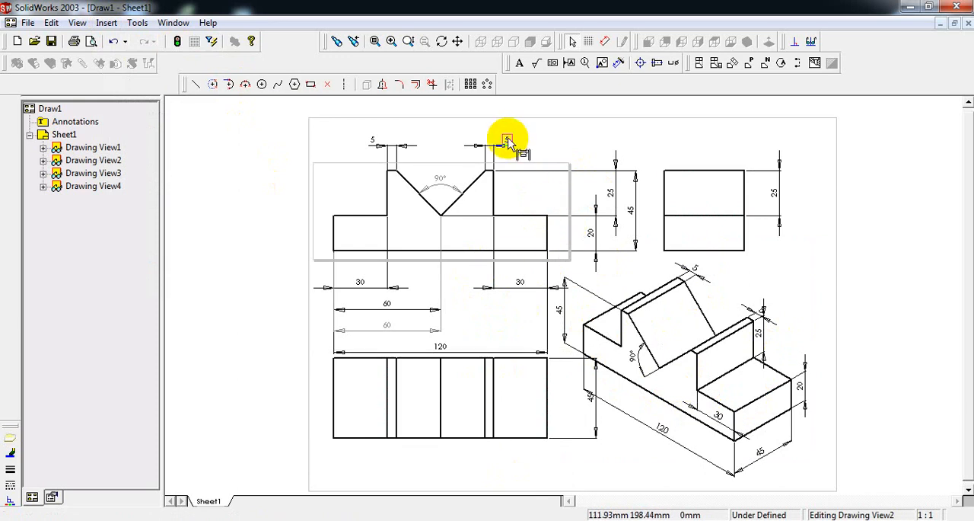
Move the two 5 mm dimensions closer to the front view and delete both 60 mm dimensions and the left 30 mm dimension below it.
drag(507, 142, 373, 146)
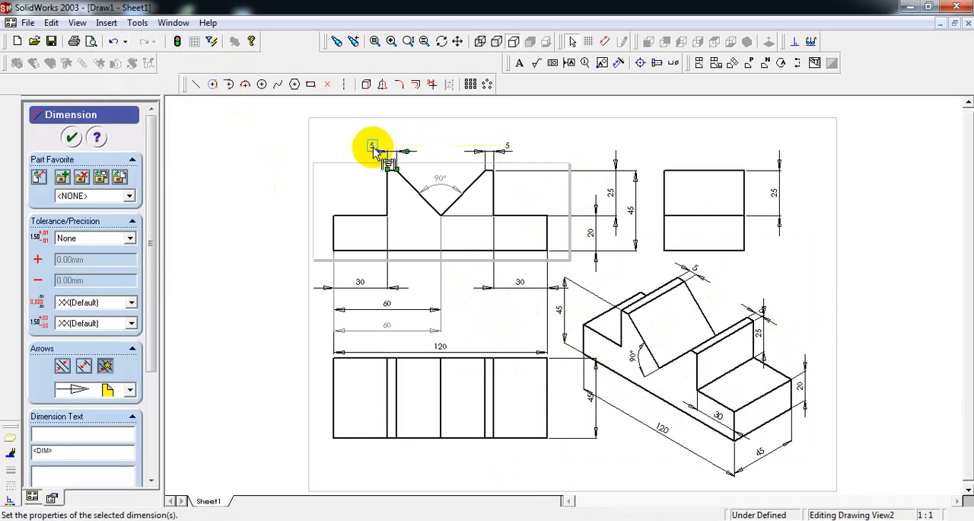
click(389, 326)
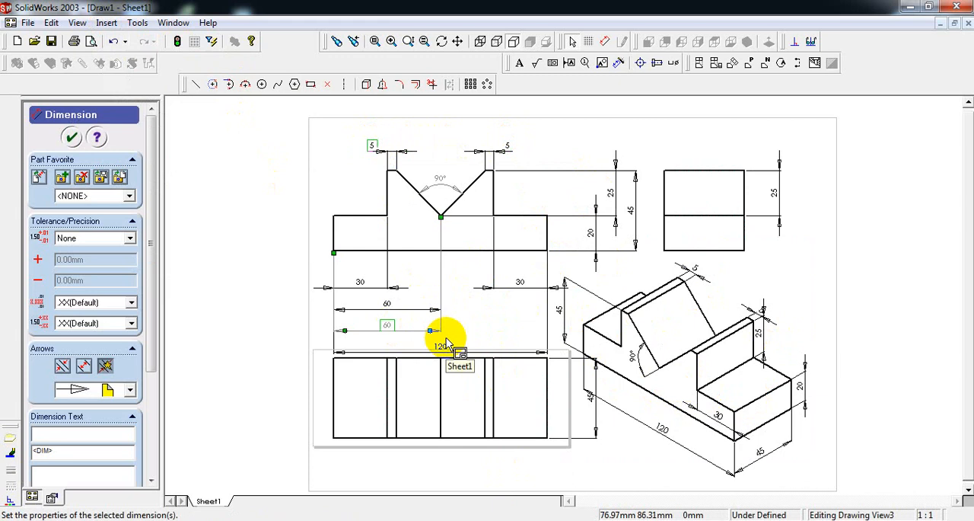
key(Delete)
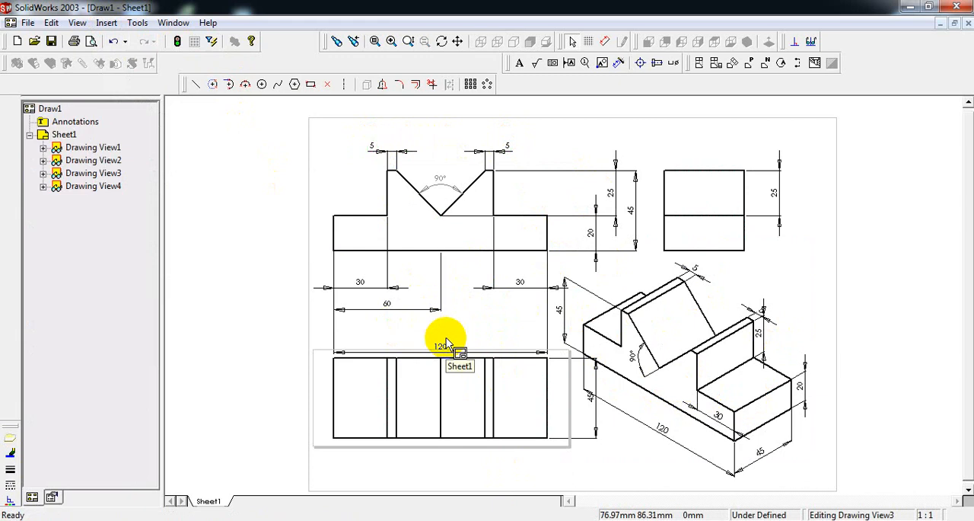
click(357, 282)
key(Delete)
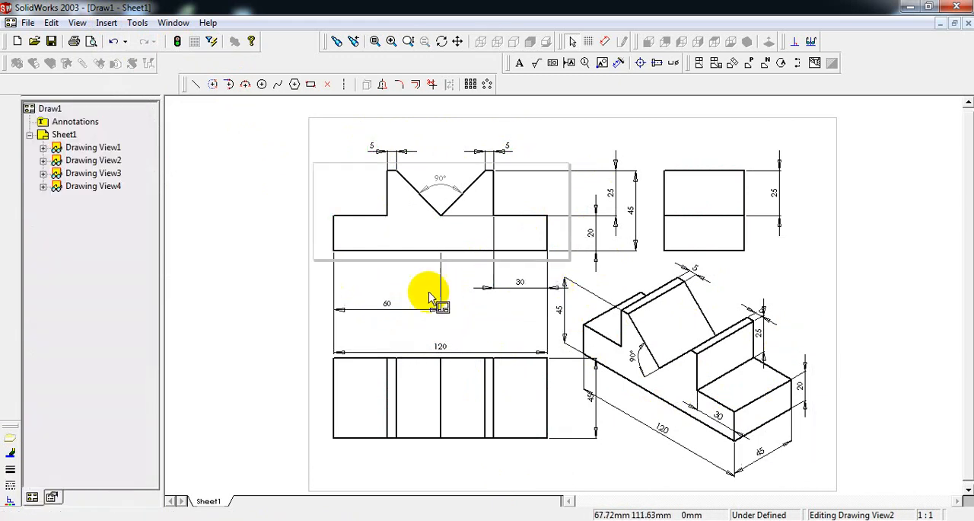
click(384, 309)
key(Delete)
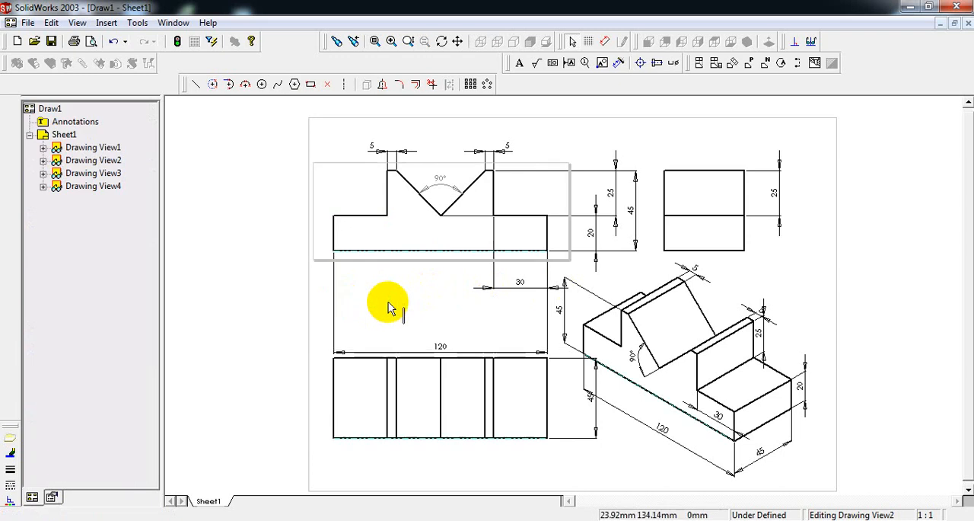
Move the front view's 30, 120, 25 and 45 mm dimensions and the top view's 45 mm depth dimension closer to their outlines.
drag(520, 283, 521, 271)
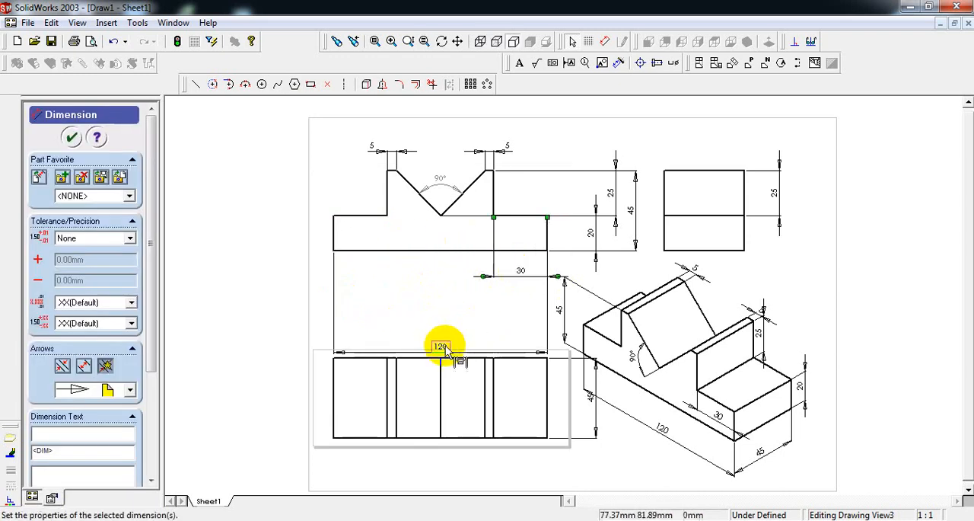
drag(446, 348, 445, 304)
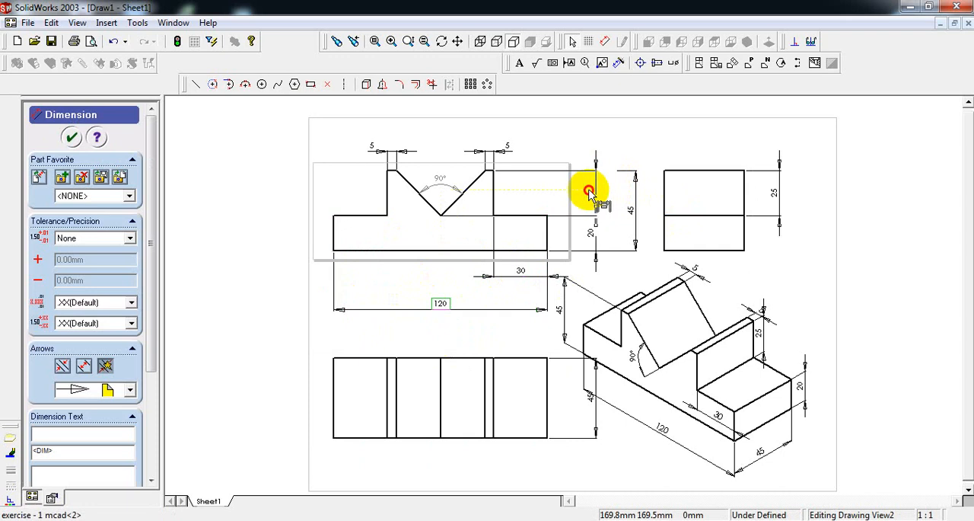
click(590, 192)
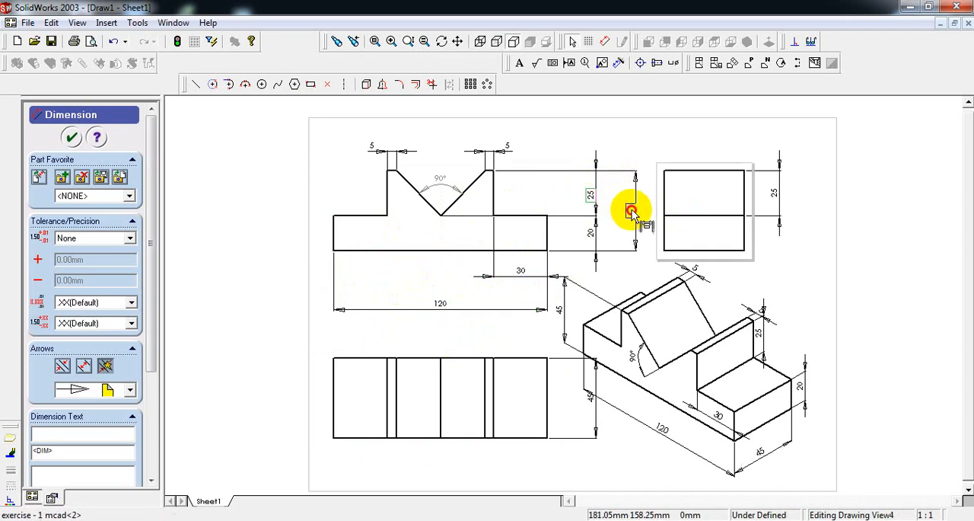
click(628, 211)
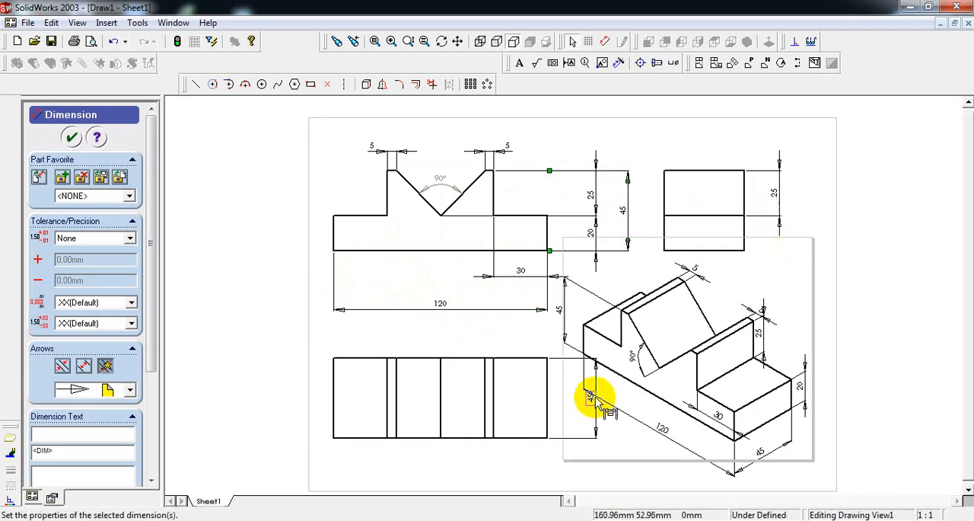
shift+drag(596, 399, 576, 393)
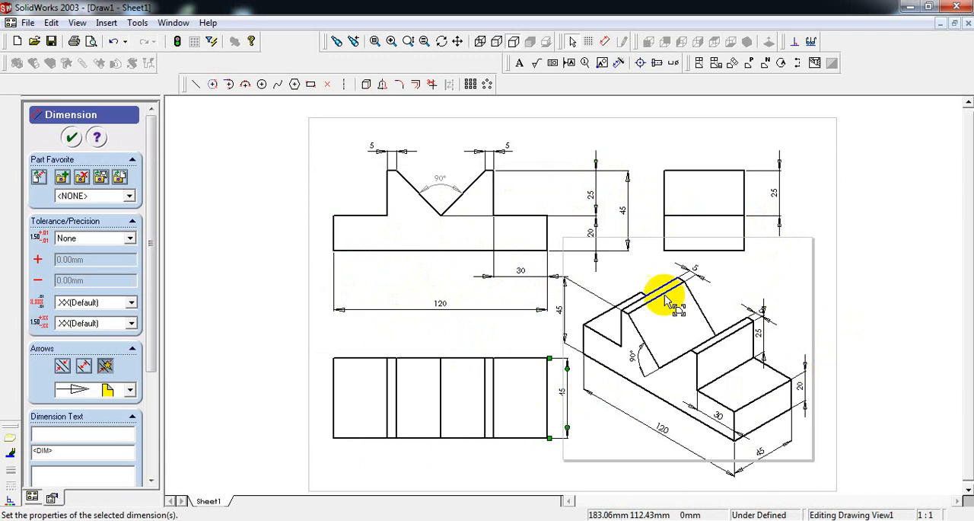
Delete the 45 mm overall height dimension beside the isometric view.
drag(558, 311, 567, 309)
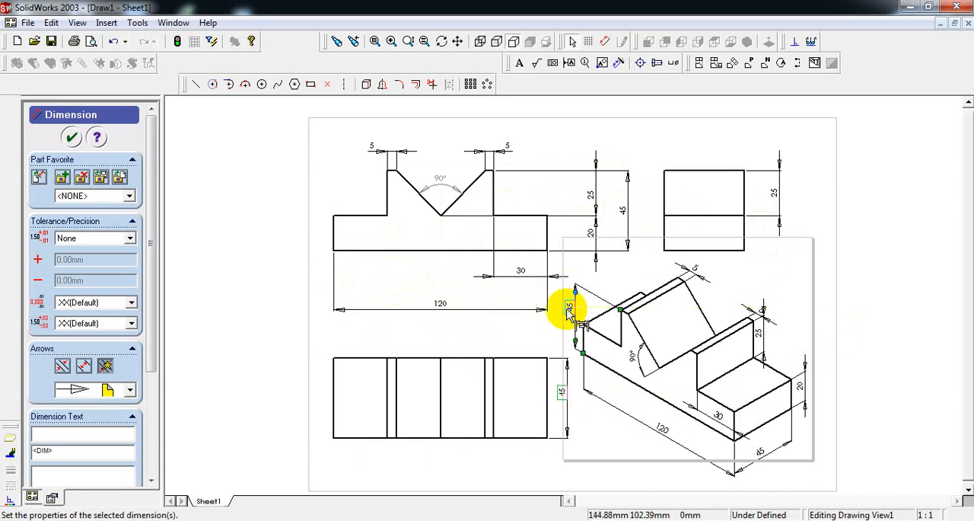
click(924, 270)
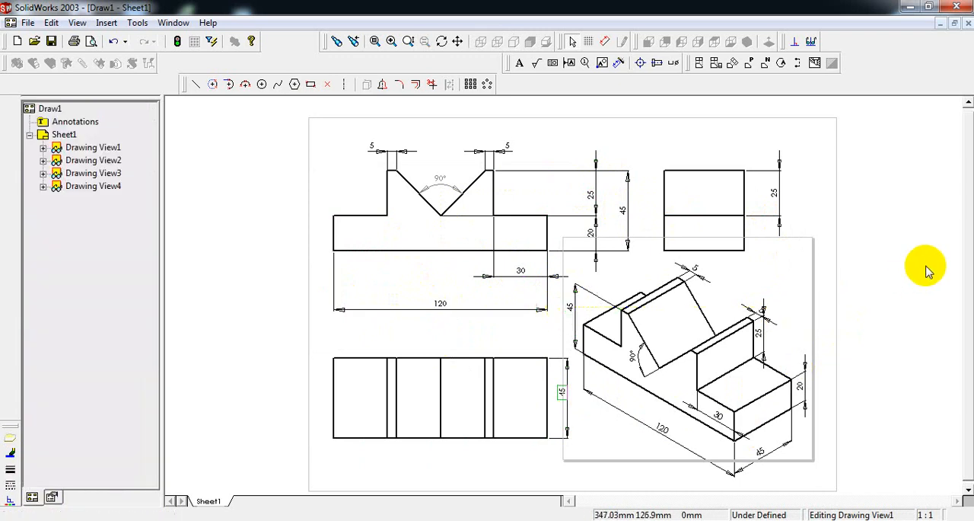
click(570, 309)
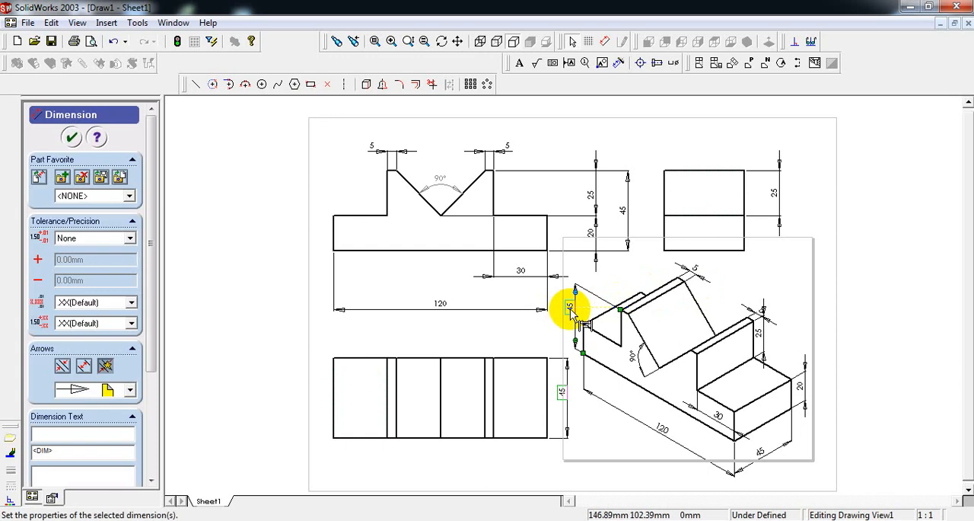
key(Delete)
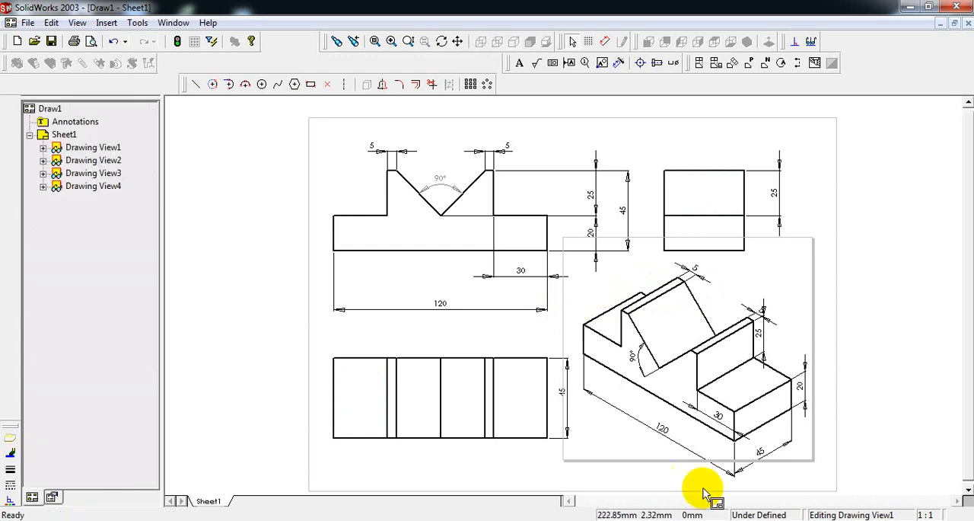
Move the isometric view's 120 and 45 mm dimensions and the front view's 20, 25 and 45 mm height dimensions closer to their outlines.
drag(664, 428, 653, 414)
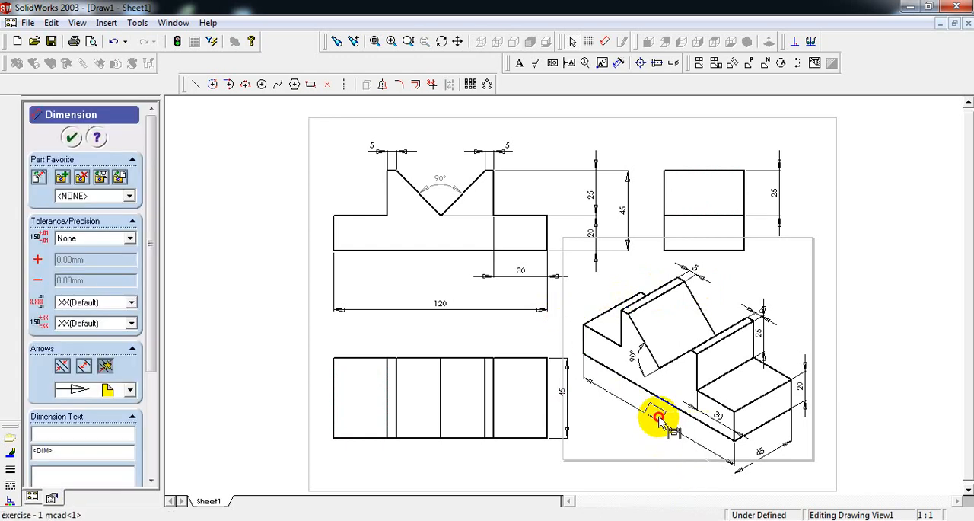
click(757, 452)
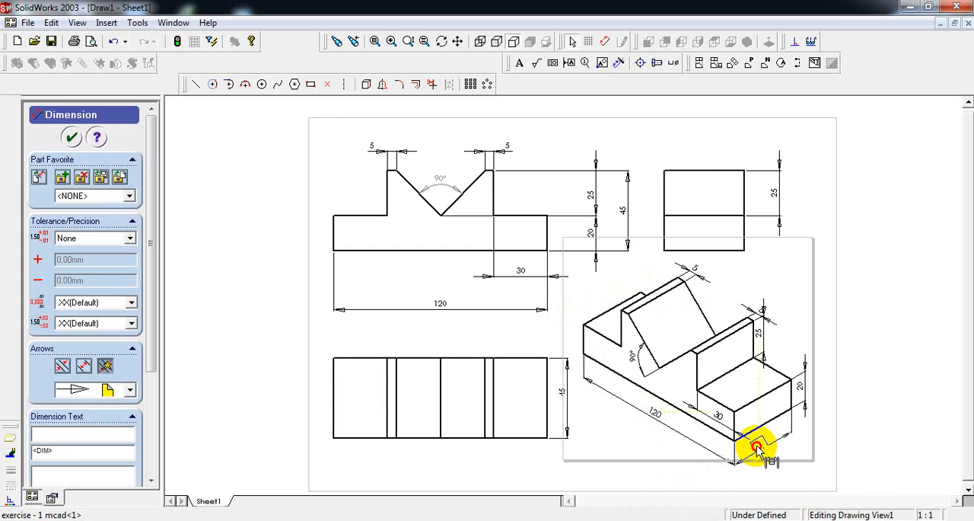
click(894, 325)
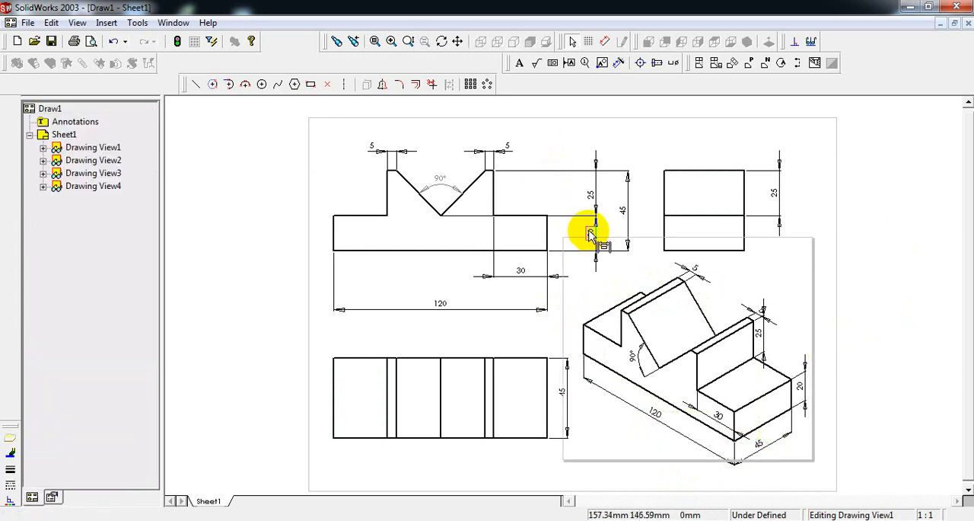
mouse_move(589, 232)
mouse_down()
mouse_move(573, 229)
mouse_move(598, 196)
mouse_move(573, 199)
mouse_move(626, 213)
mouse_move(605, 206)
mouse_up()
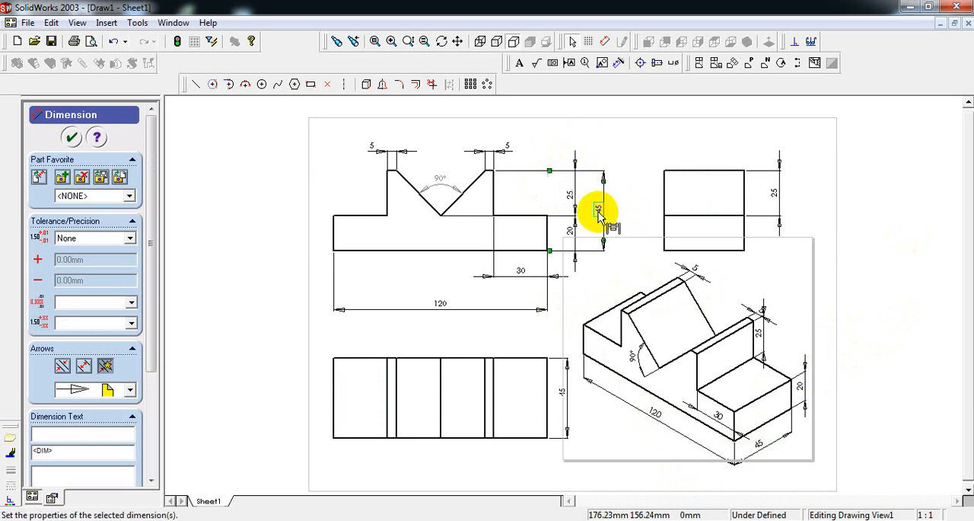
click(911, 264)
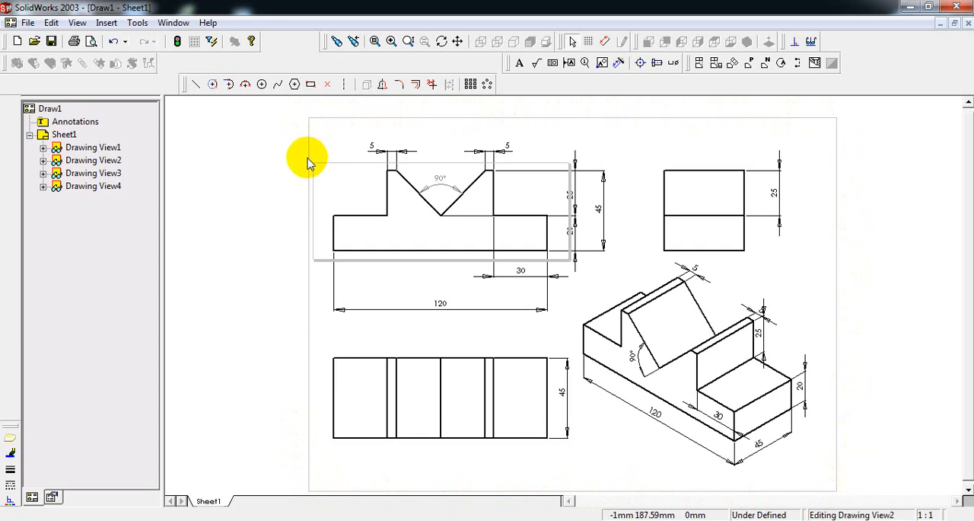
Add a note reading "FRONT VIEW" centred above the front view.
click(522, 64)
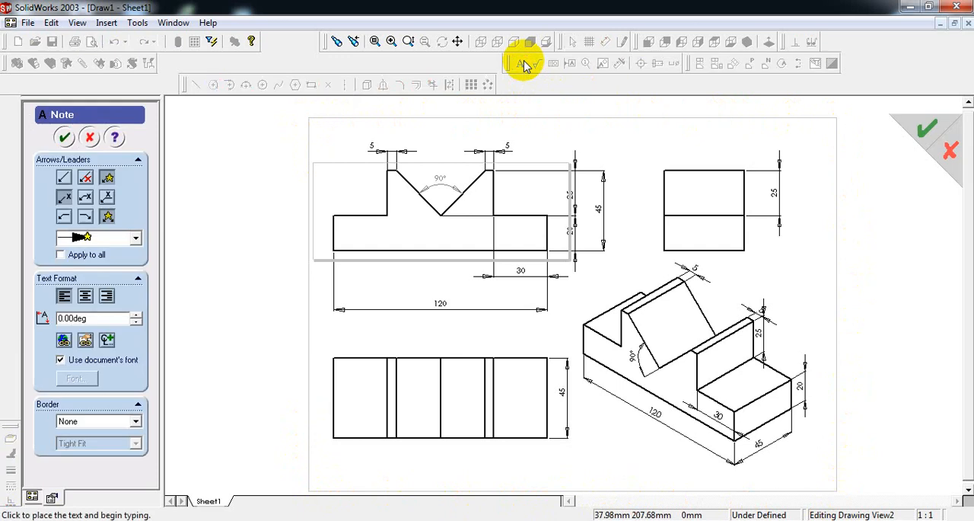
click(420, 142)
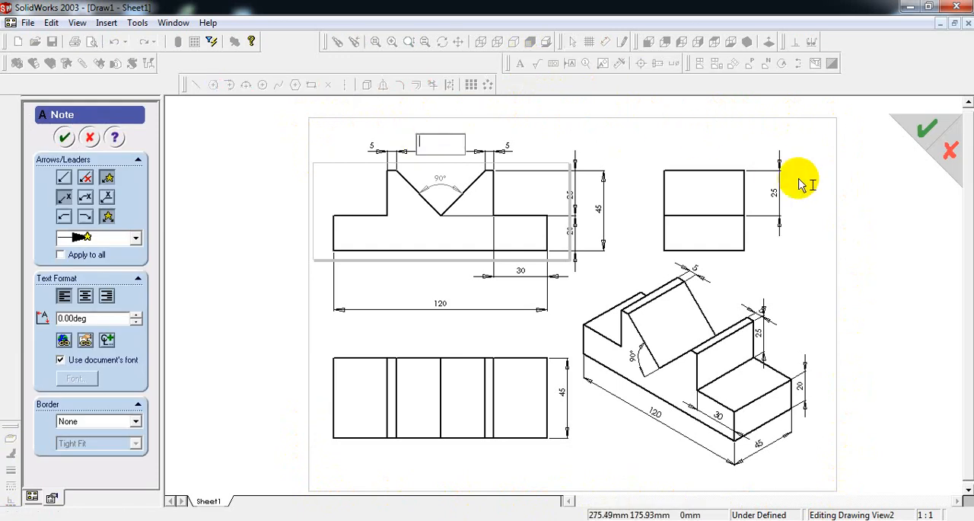
text(fr)
text(FRONT VIEW)
click(439, 324)
Label the other two orthographic views with notes above them reading "TOP VIEW" and "SIDE VIEW".
click(418, 333)
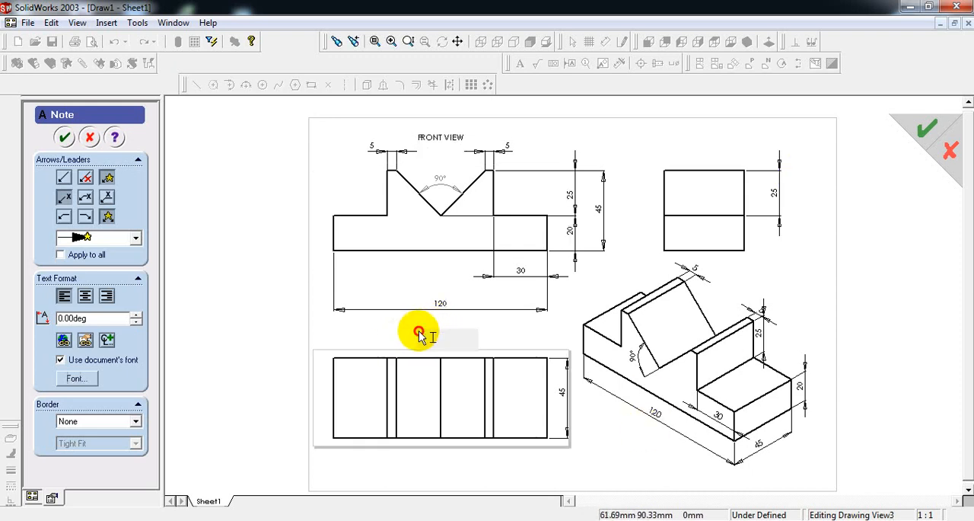
text(TOP V)
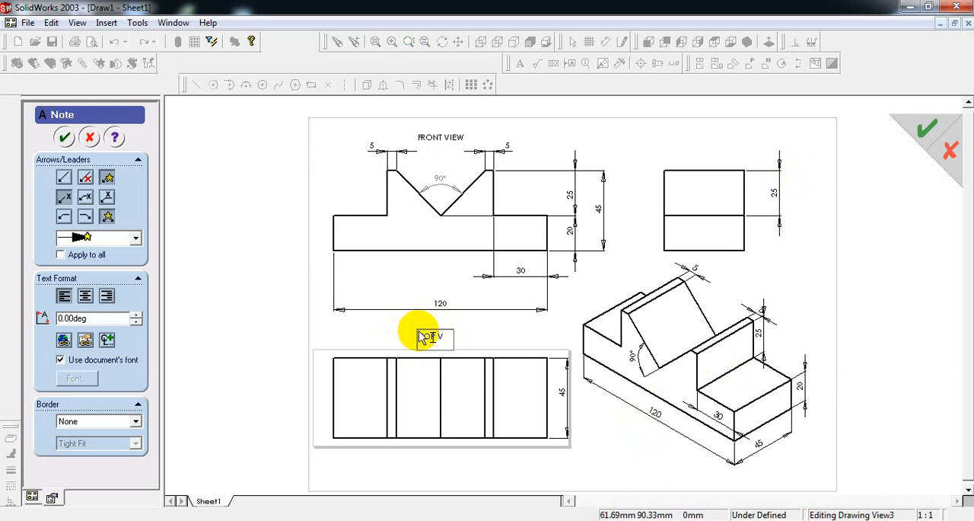
text(IEW)
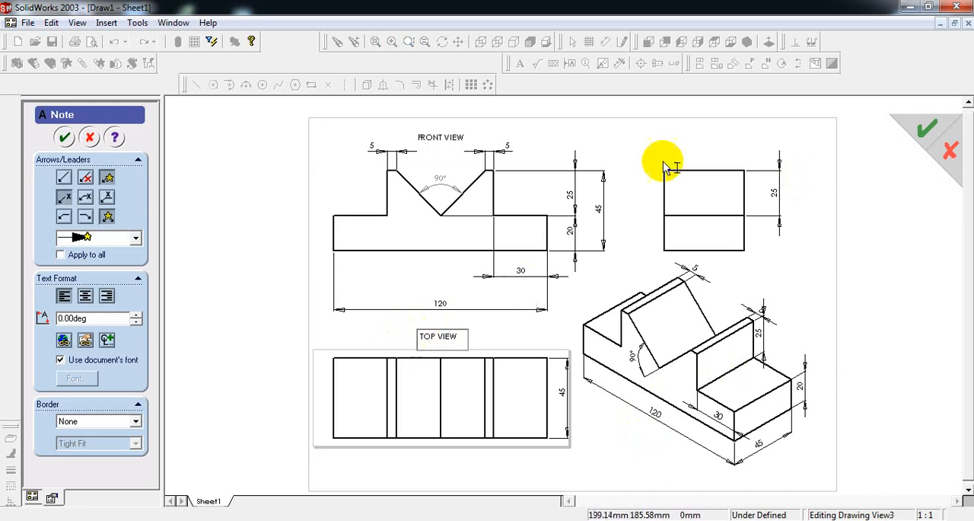
click(691, 145)
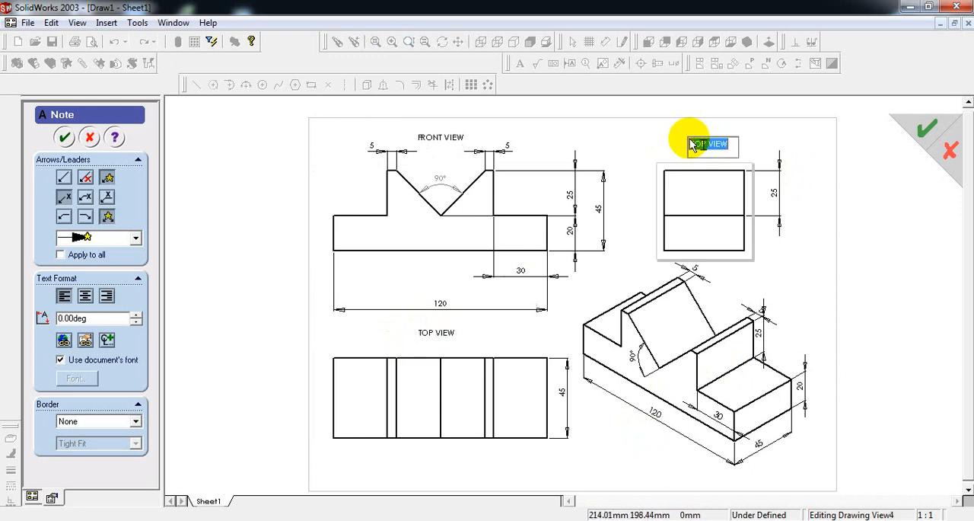
key(BackSpace)
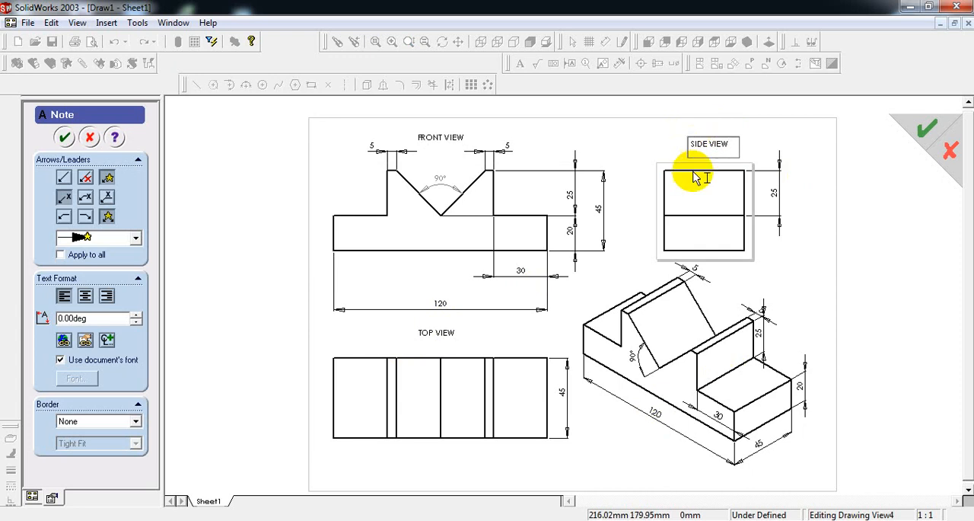
click(654, 459)
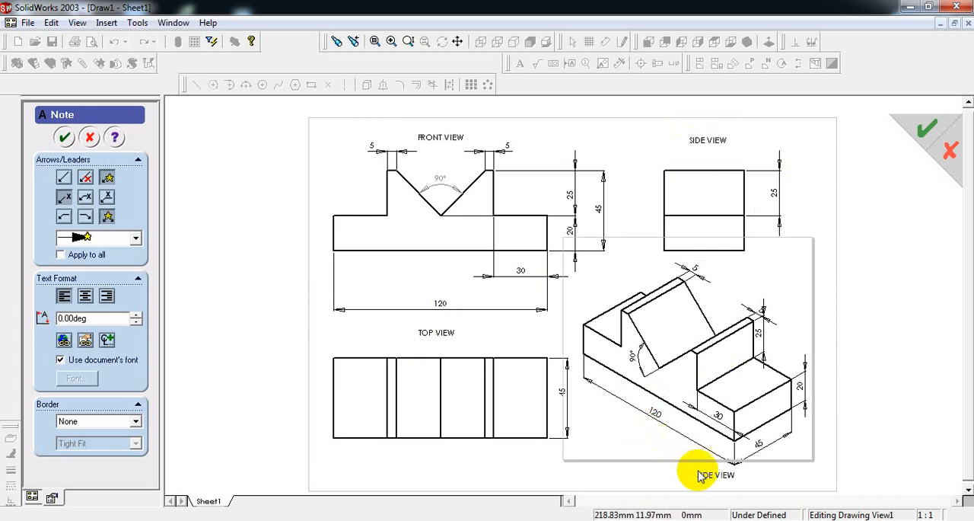
Add a note reading "ISOMETRIC VIEW" below the isometric view.
click(699, 476)
key(BackSpace)
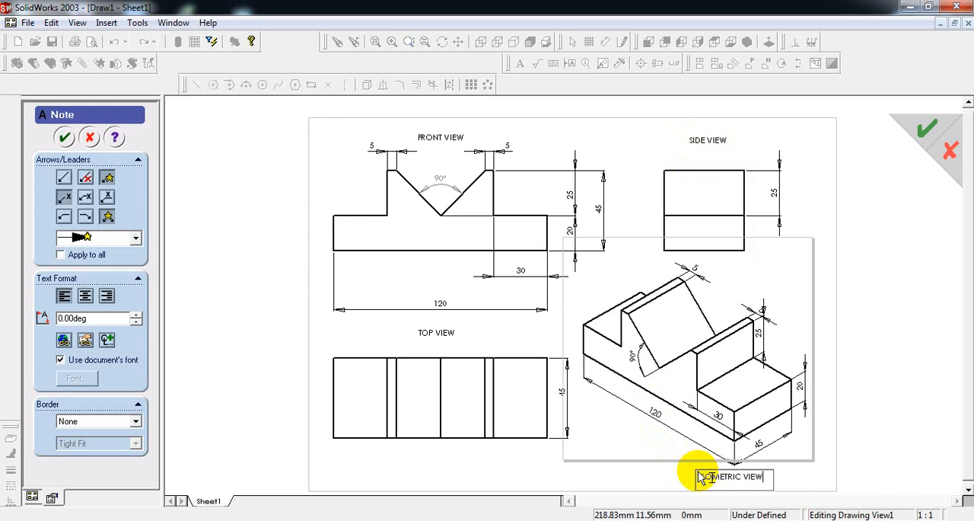
click(568, 140)
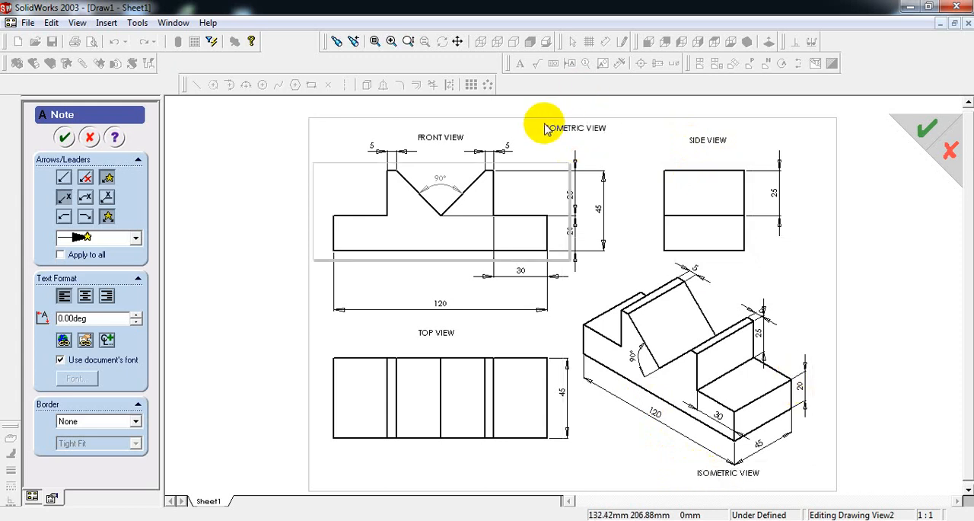
Add the title note "EXERCISE-1" at the sheet's upper edge, between the front and side views, and finish placing notes.
click(545, 130)
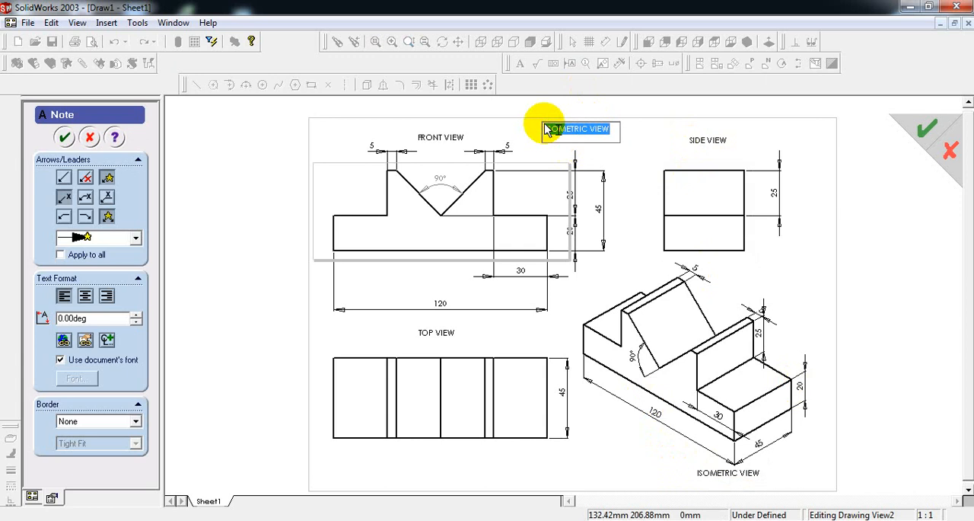
key(Delete)
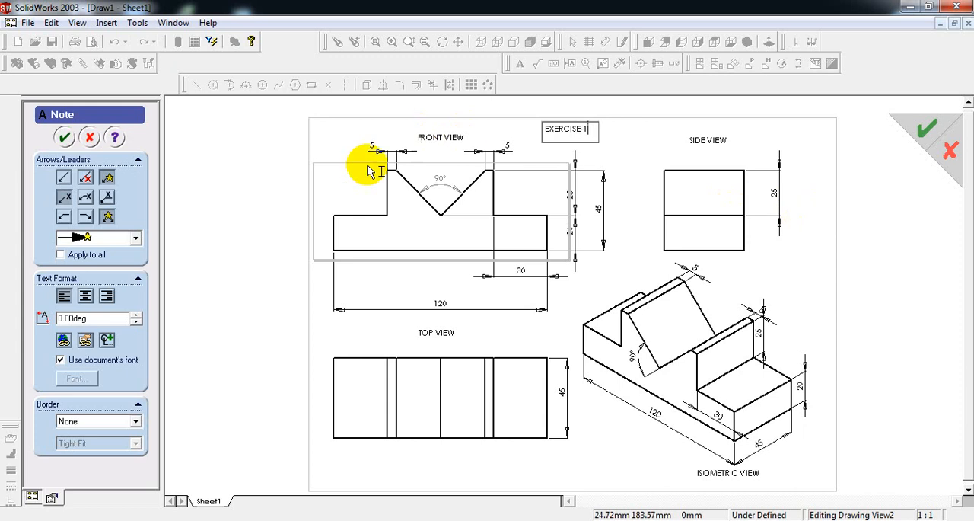
click(64, 137)
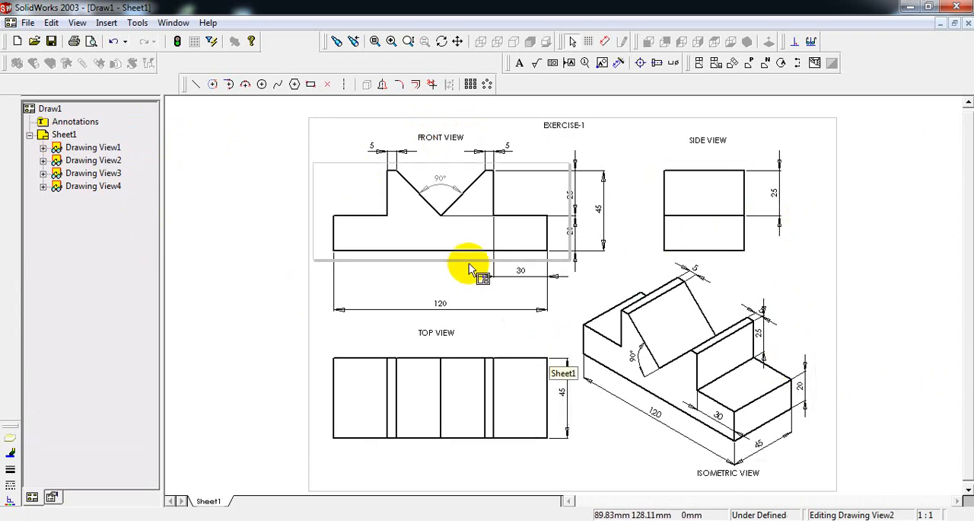
Start saving the drawing in the M-CAD exercise part drawing folder and open its file name for editing.
click(27, 24)
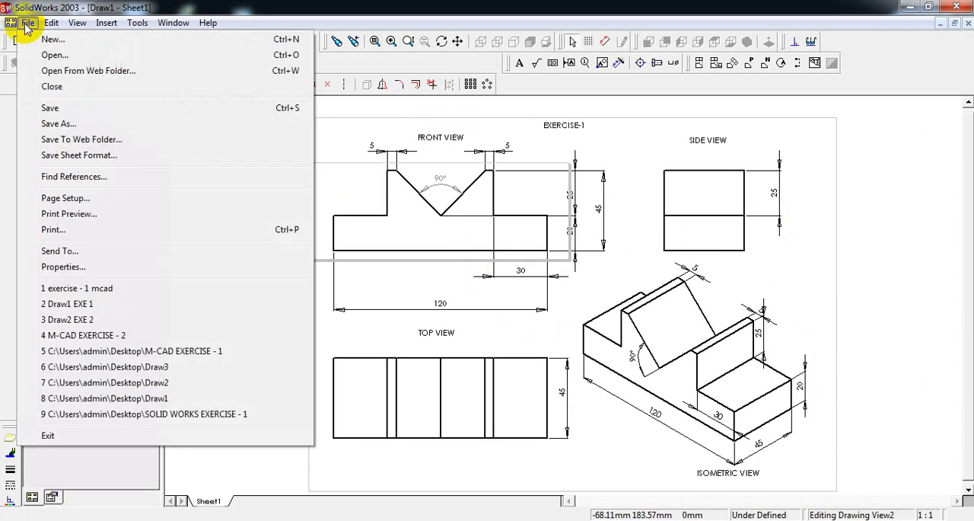
click(46, 111)
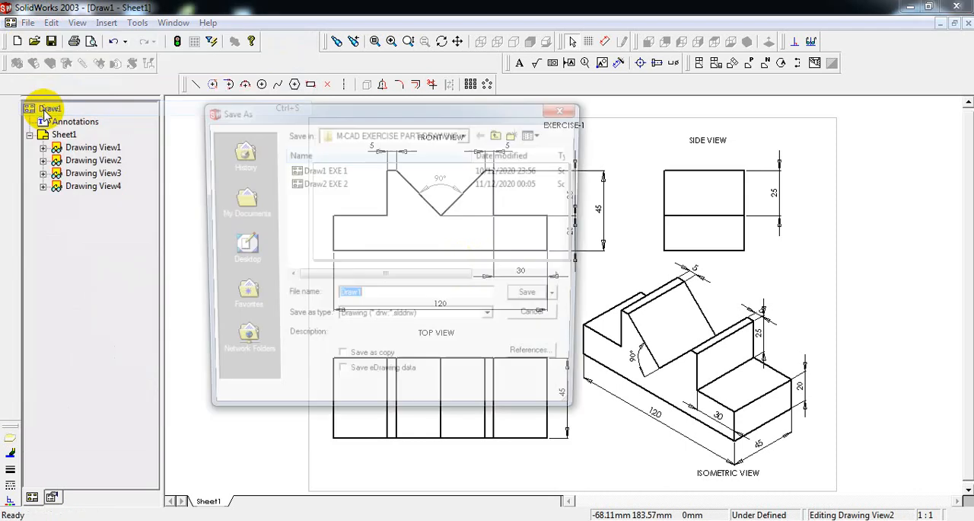
click(342, 298)
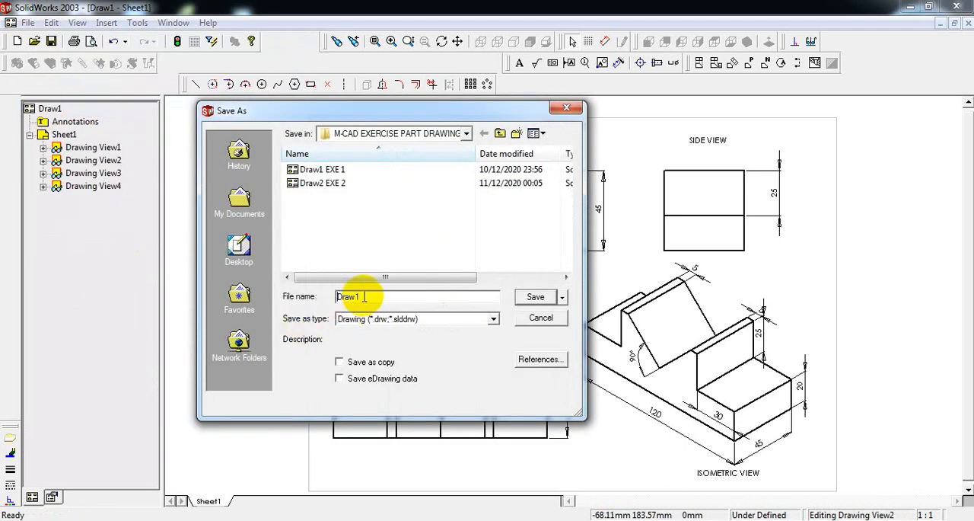